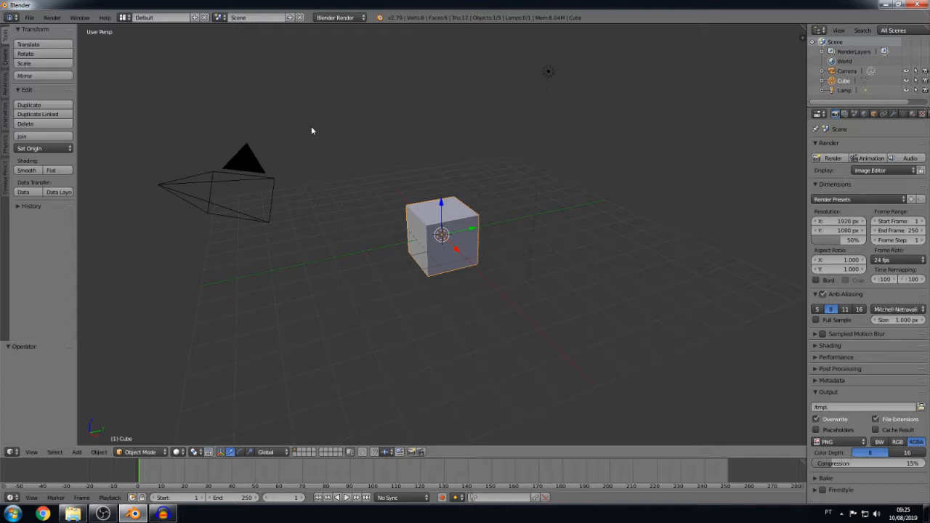
Step: Open the recent project file Antony - Lockheed P-38 project.blend
click(30, 17)
mouse_move(64, 49)
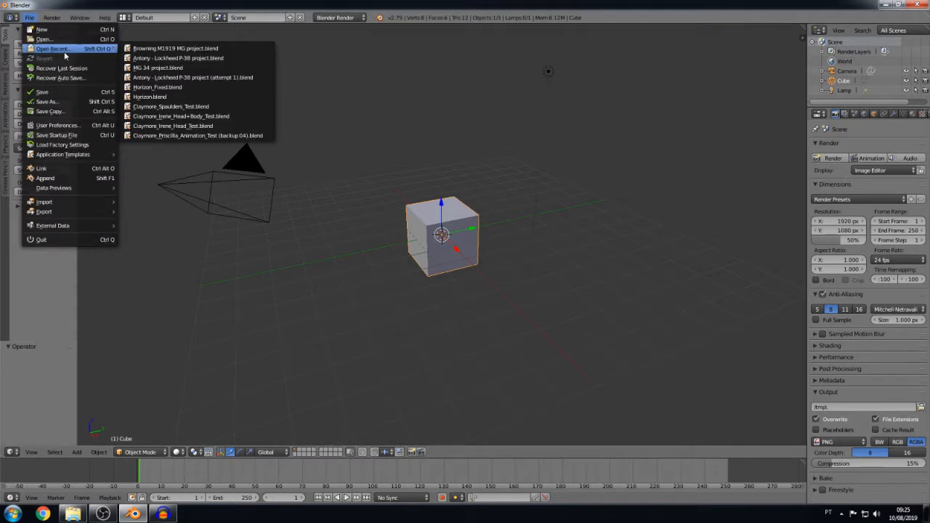
click(196, 58)
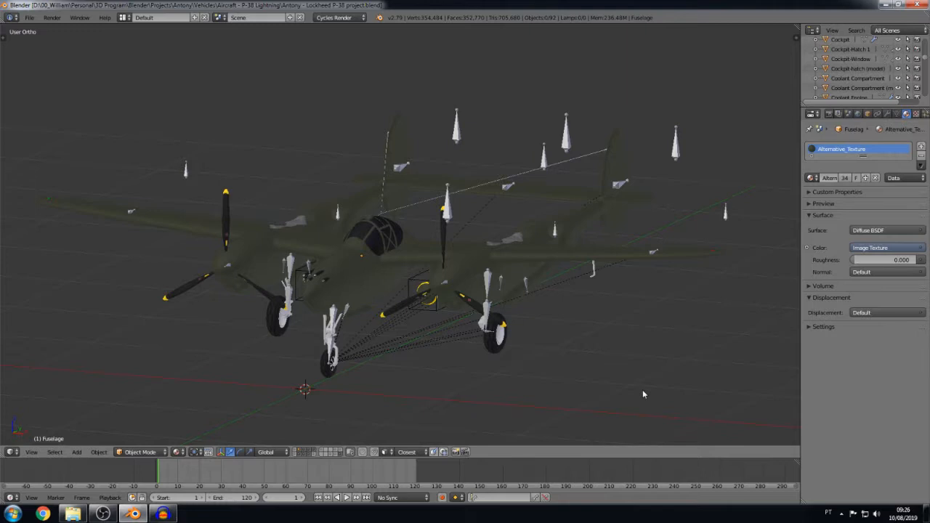
Step: Examine the whole P-38 model from the front and rear, including its propellers, bombs and landing gear
middle_drag(642, 390, 412, 376)
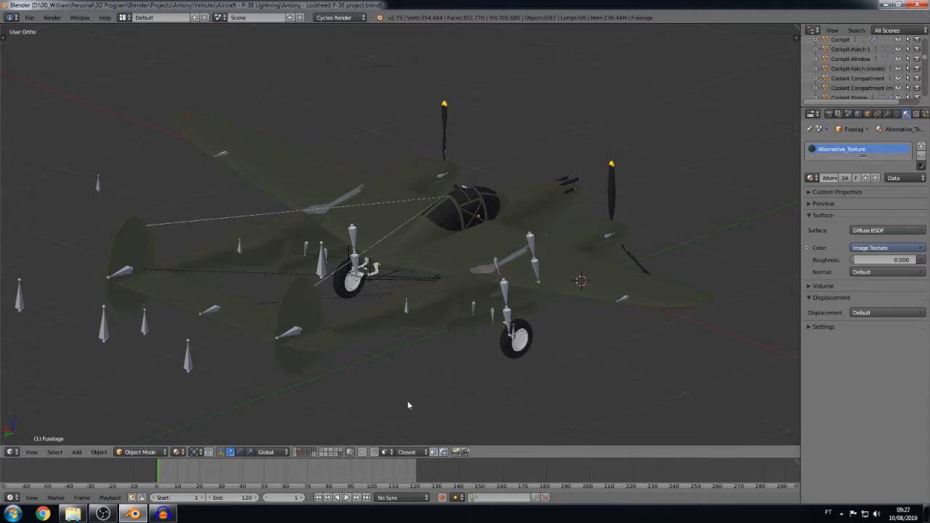
middle_drag(376, 412, 631, 386)
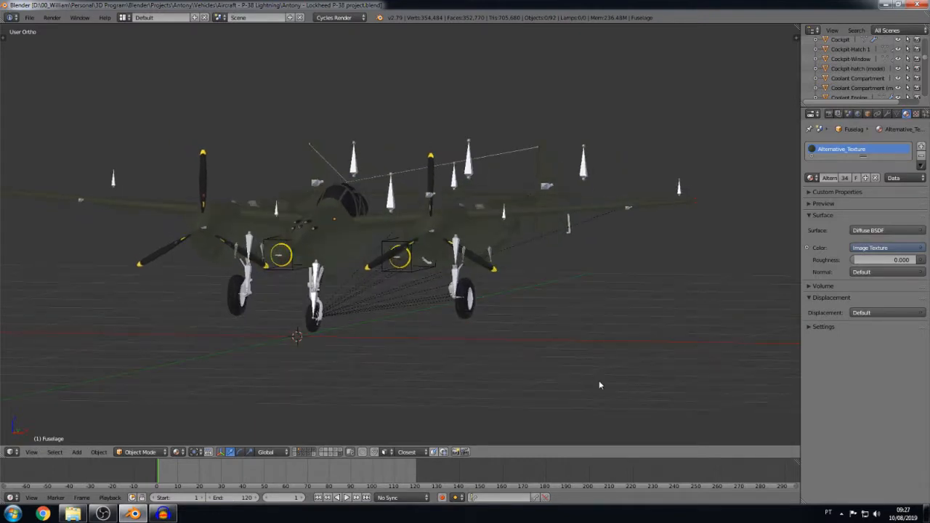
shift+middle_drag(390, 347, 435, 343)
scroll(435, 343, up, 4)
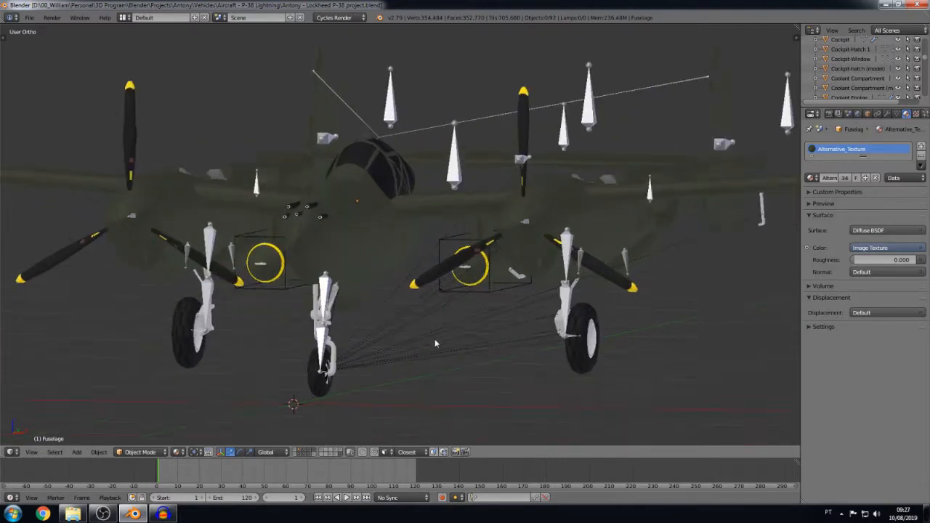
mouse_move(484, 386)
middle_down()
mouse_move(500, 373)
mouse_move(491, 379)
middle_up()
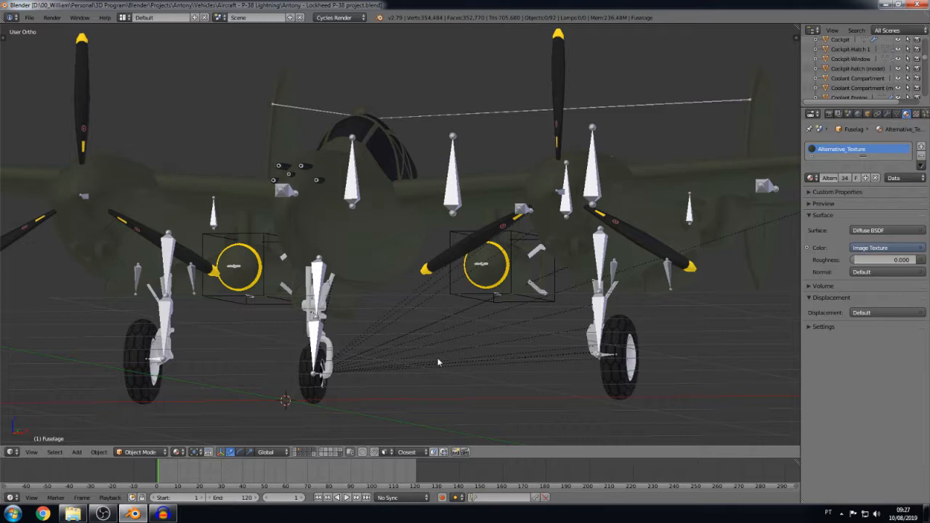
middle_drag(437, 358, 440, 386)
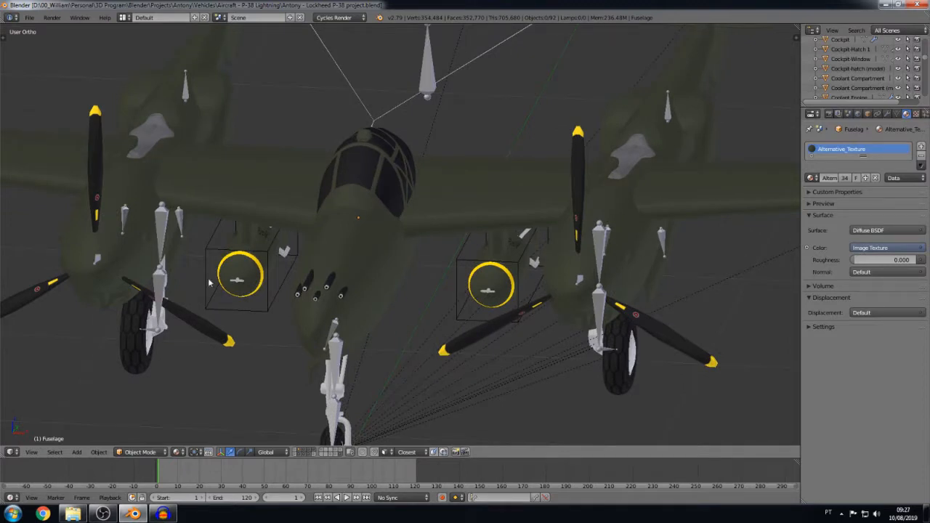
shift+middle_drag(236, 394, 316, 282)
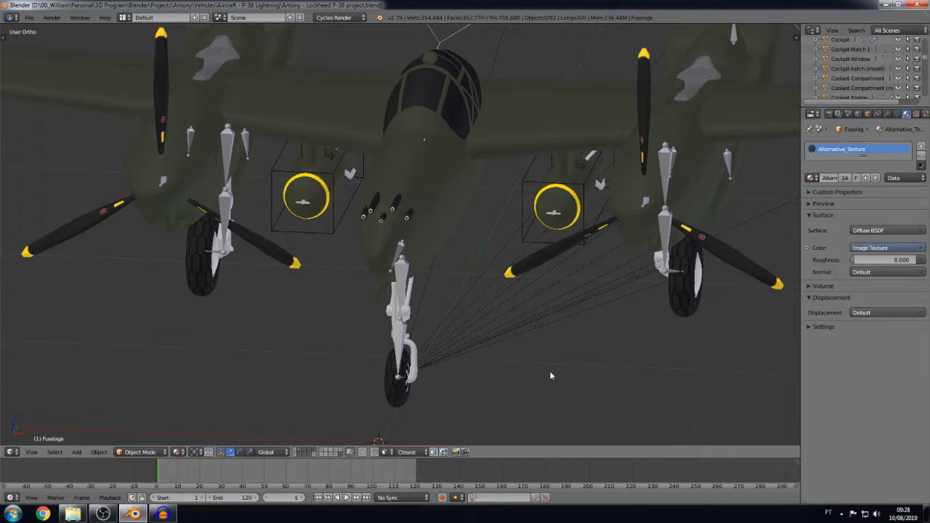
middle_drag(550, 376, 529, 391)
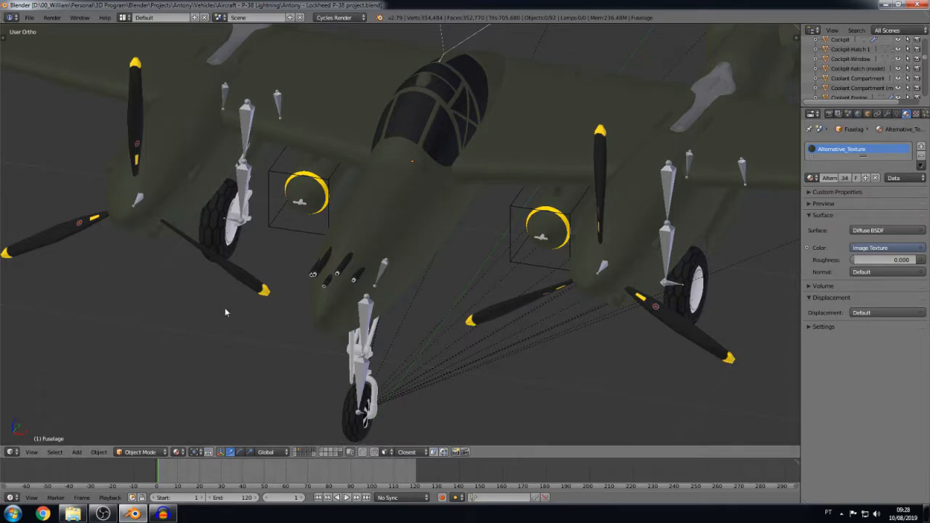
middle_drag(316, 361, 561, 385)
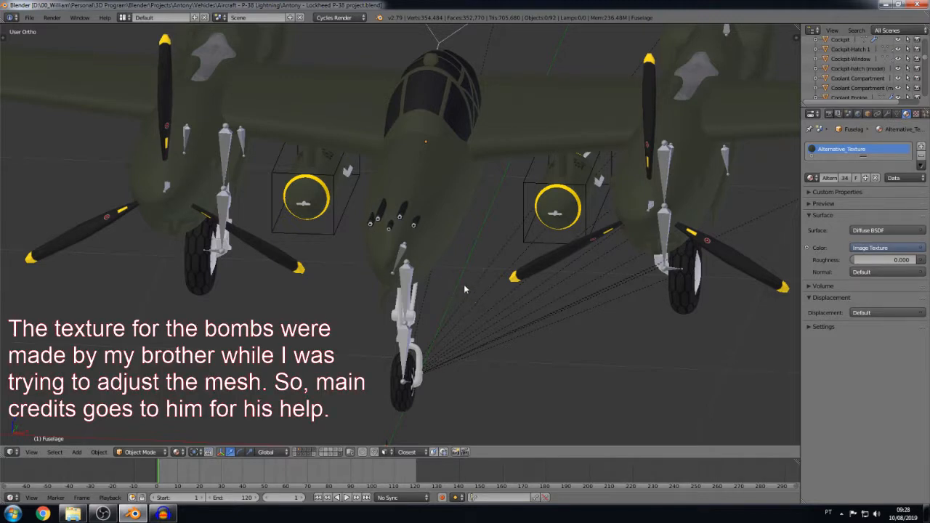
Step: Inspect the nose guns up close, the airframe from the front, and the landing gear and belly in right side view
scroll(458, 246, up, 4)
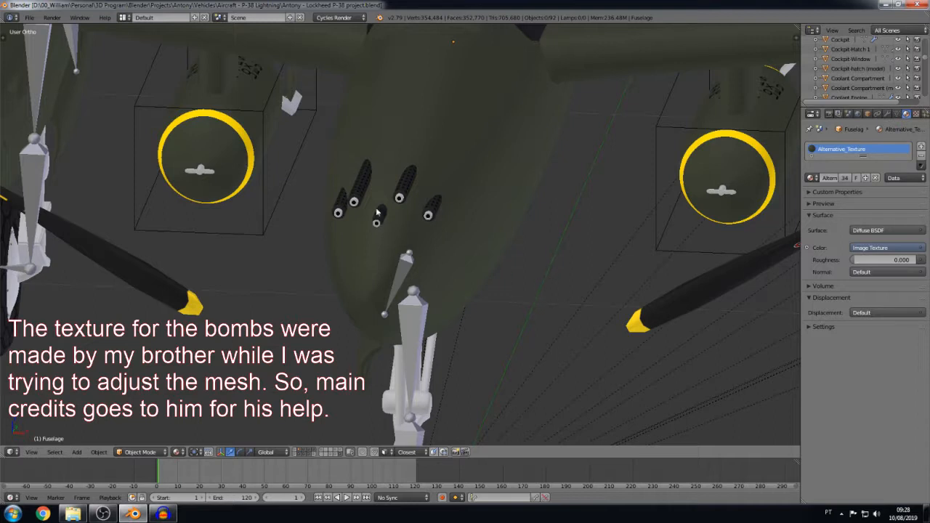
middle_drag(443, 288, 276, 187)
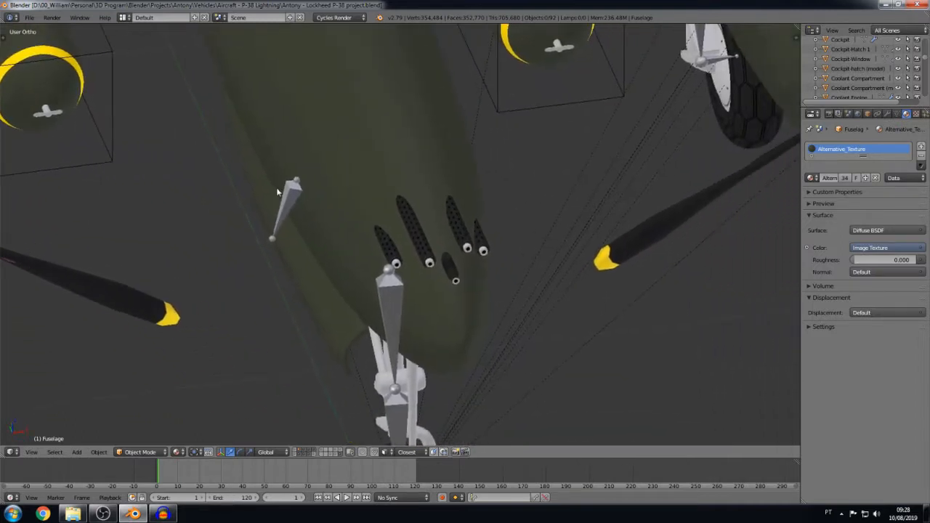
scroll(510, 311, down, 6)
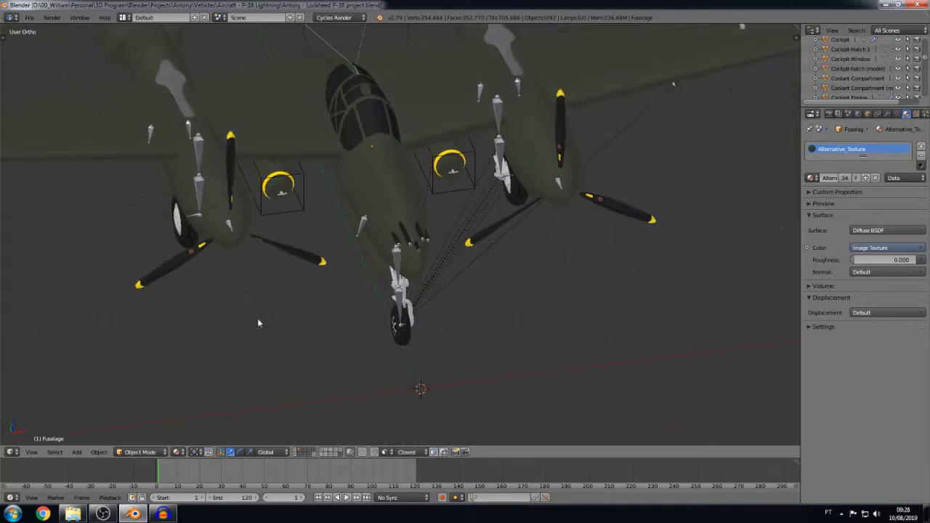
middle_drag(290, 334, 327, 371)
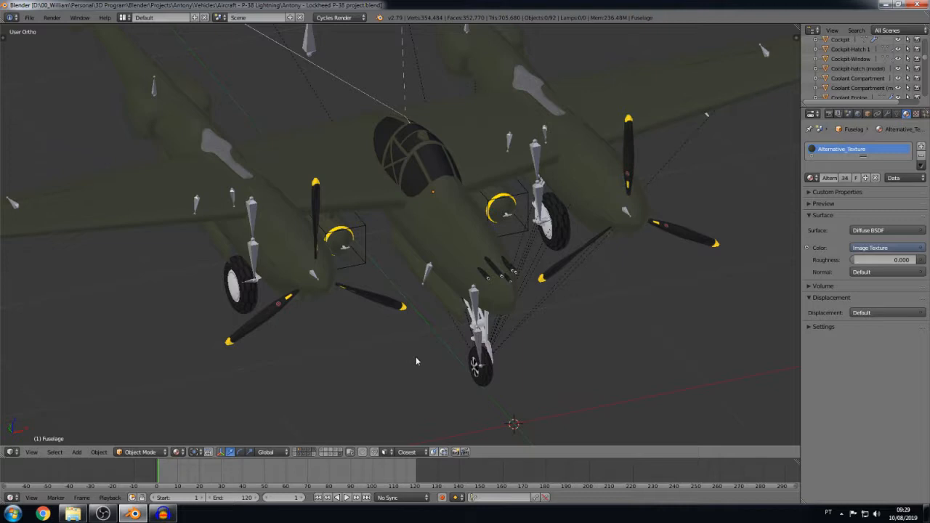
scroll(417, 361, down, 3)
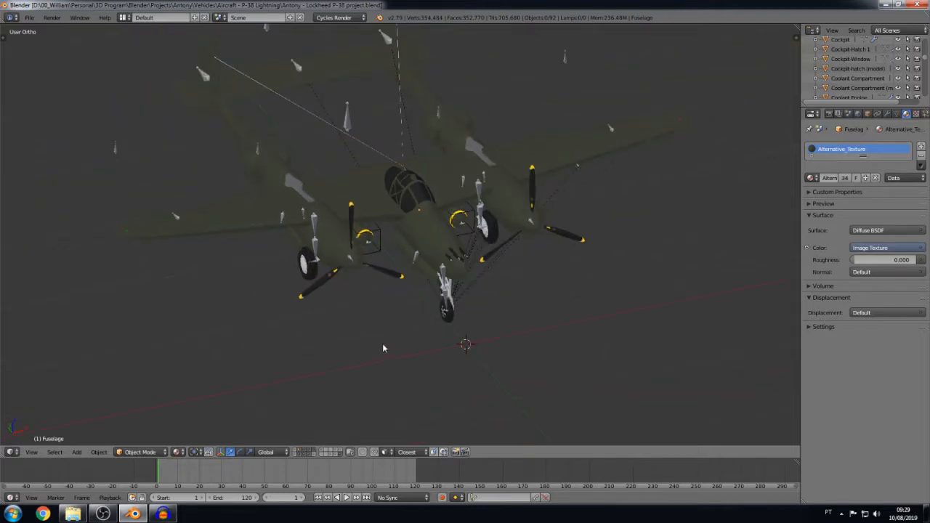
scroll(384, 346, up, 2)
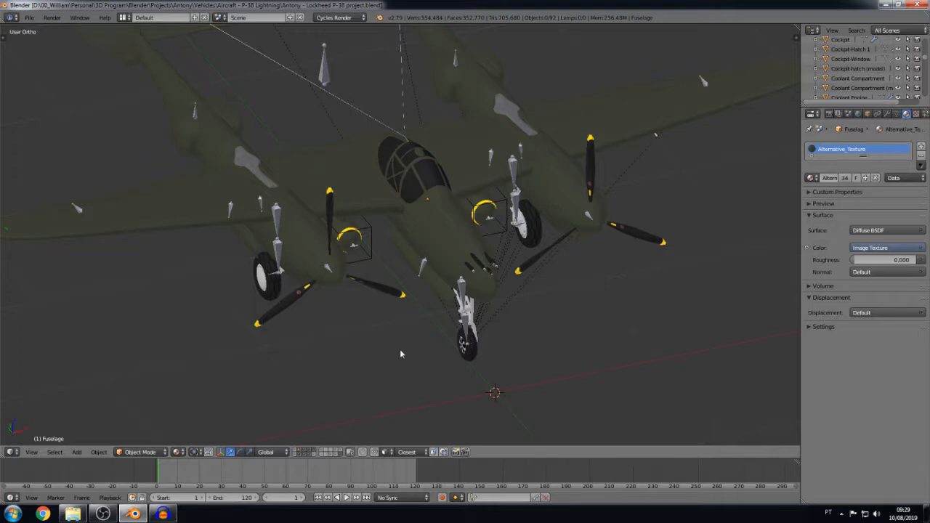
shift+middle_drag(385, 350, 411, 354)
scroll(356, 372, up, 2)
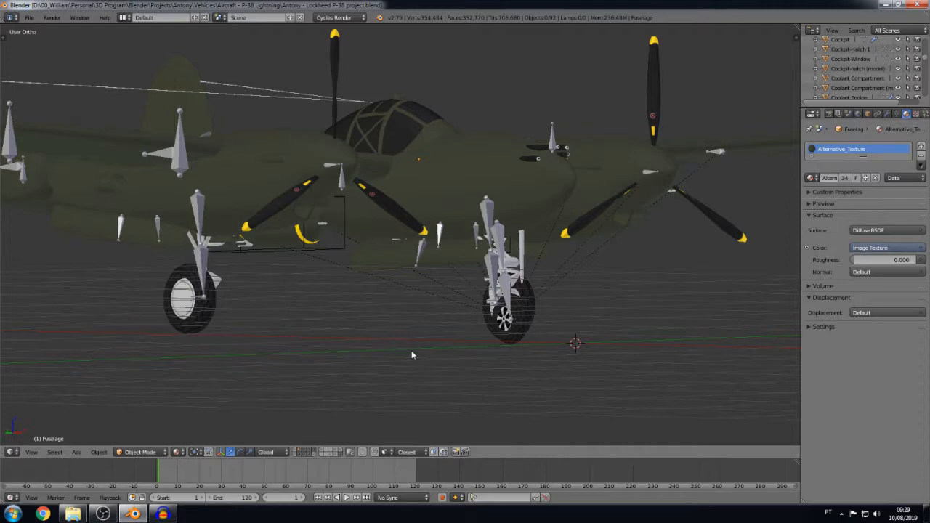
key(KP_3)
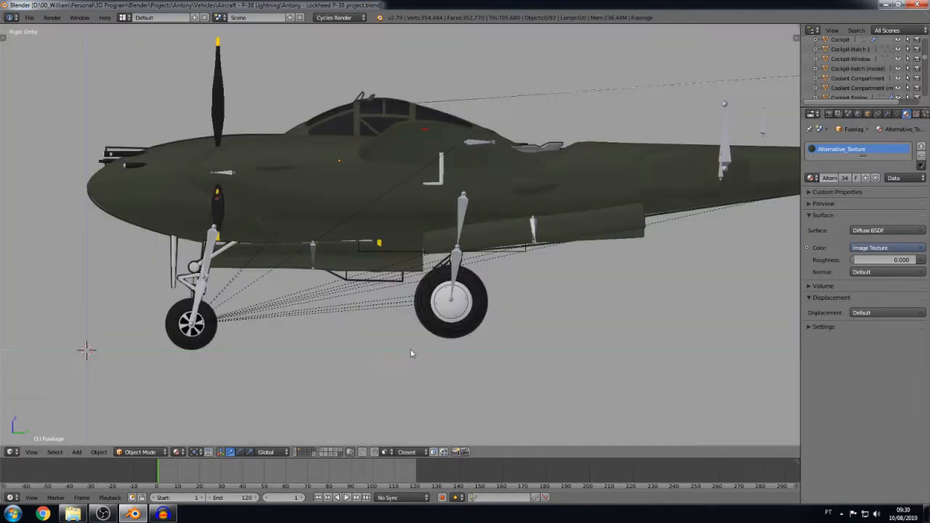
scroll(250, 309, up, 4)
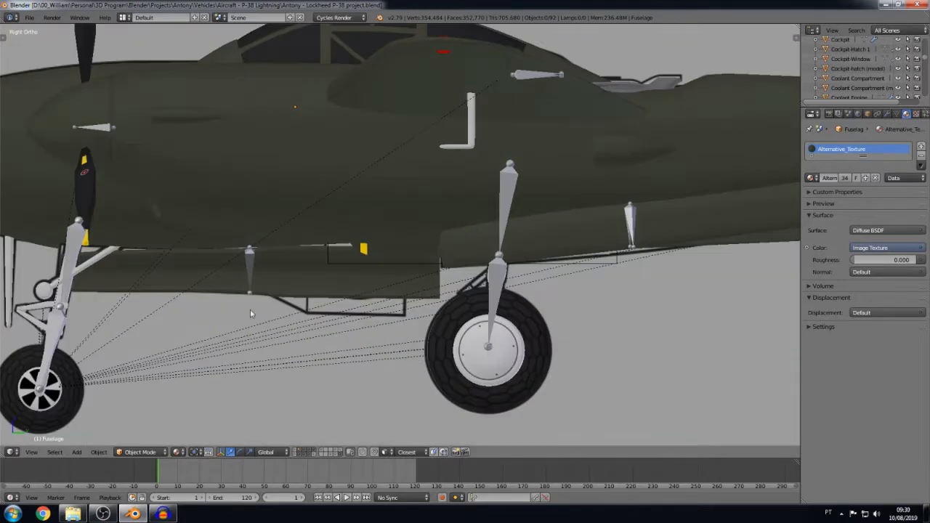
scroll(537, 309, down, 3)
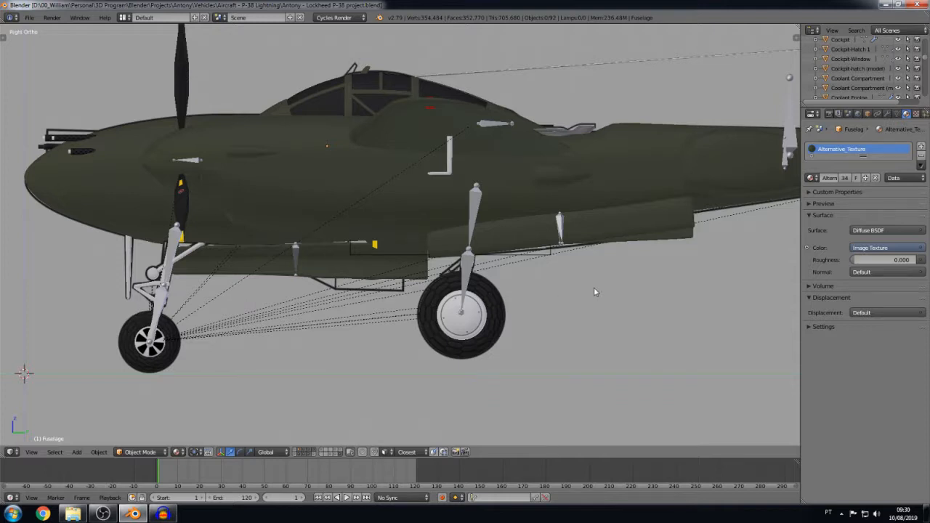
scroll(593, 287, up, 2)
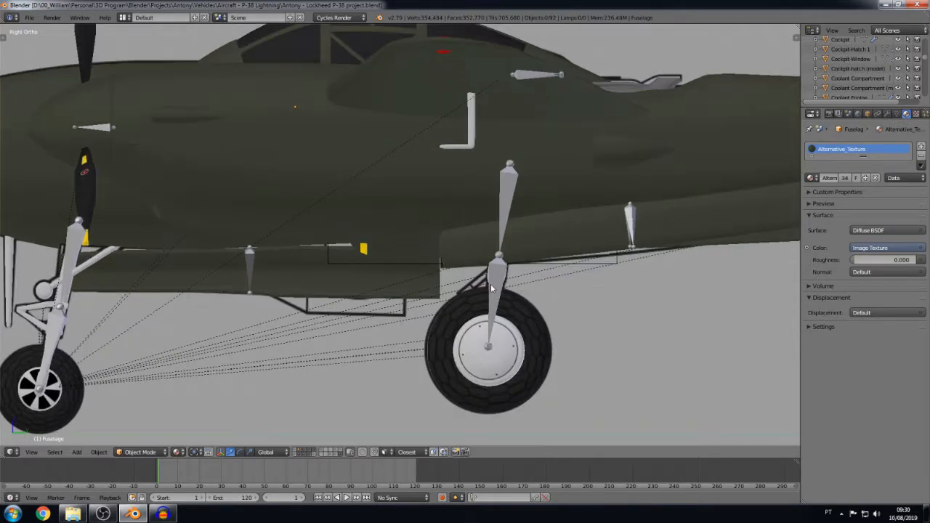
Step: Raise the lower bones of both engine landing gears and the nose gear together along their local Y axis to compress the struts
middle_drag(560, 357, 484, 313)
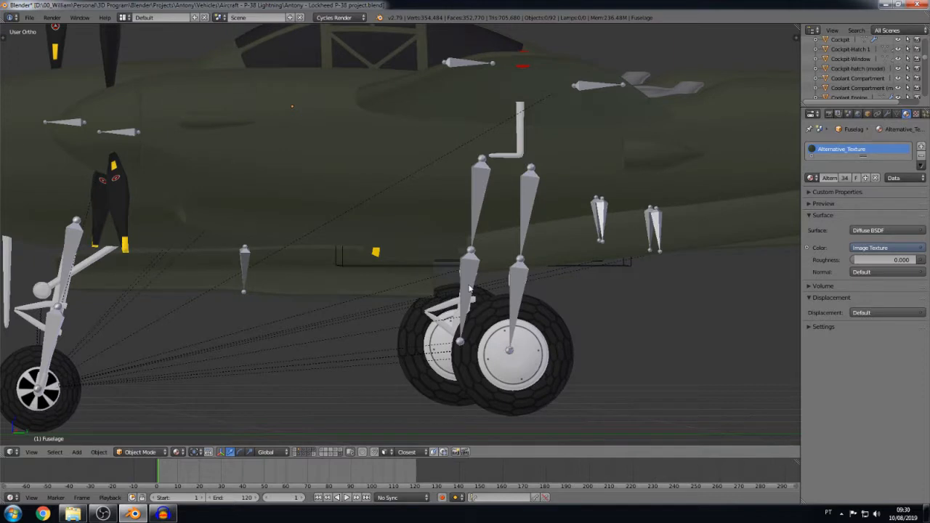
right_click(469, 288)
key(c)
click(524, 297)
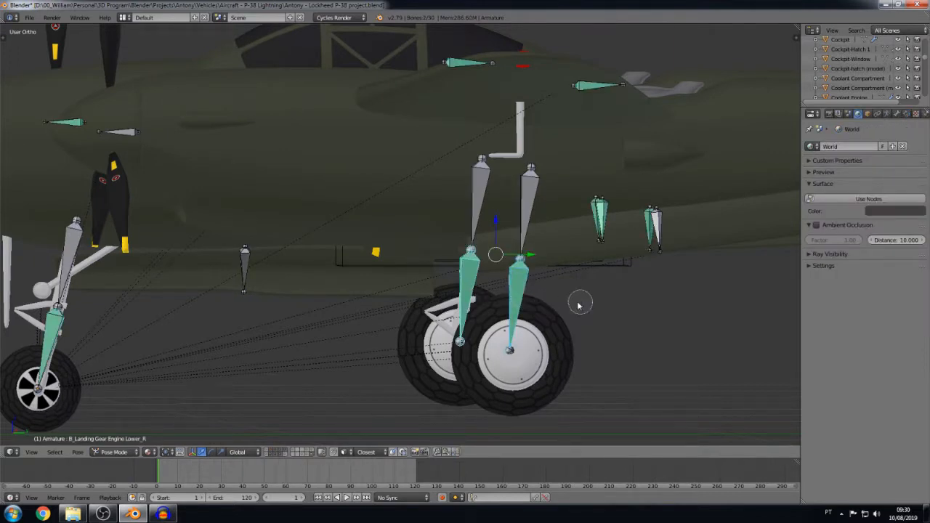
right_click(579, 303)
key(KP_3)
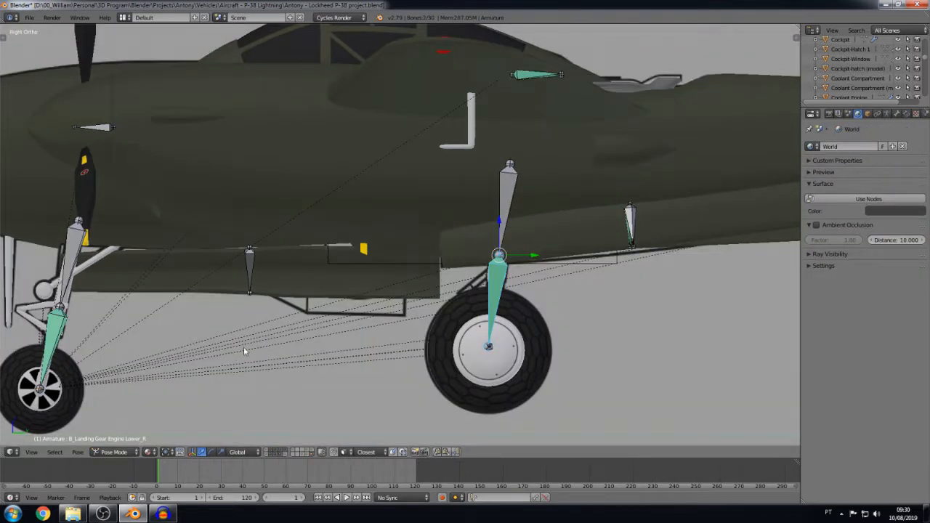
shift+middle_drag(244, 349, 356, 312)
shift+right_click(159, 306)
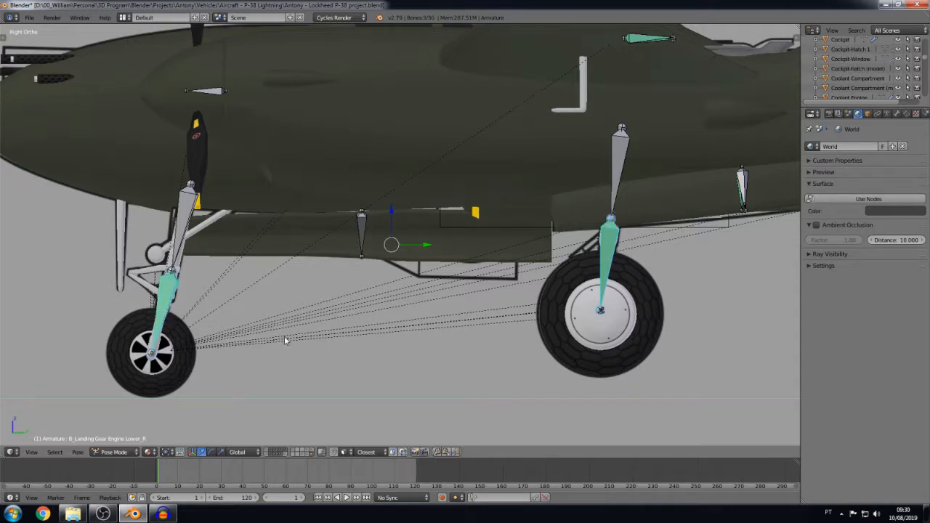
key(g)
key(y)
key(y)
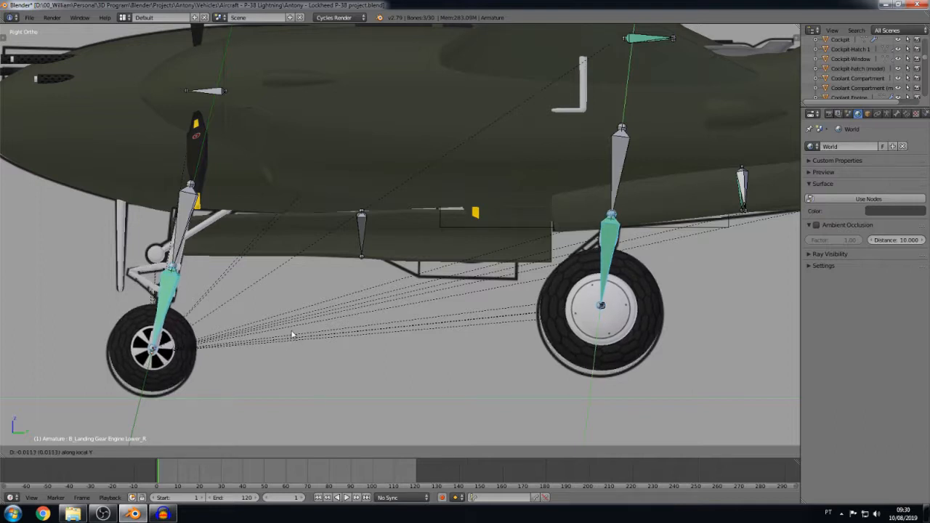
click(294, 332)
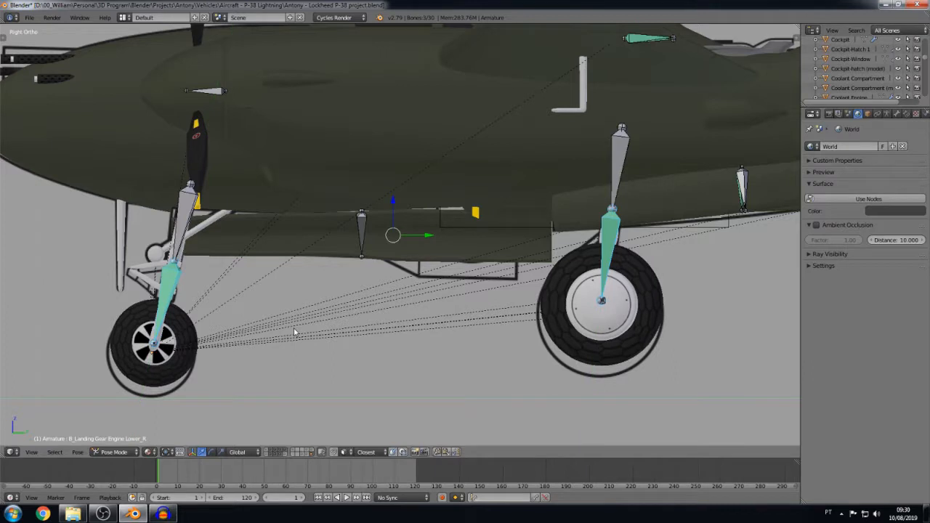
Step: Leave the nose gear bone out of the selection and raise the two lower engine gear bones slightly further along local Y
shift+right_click(169, 286)
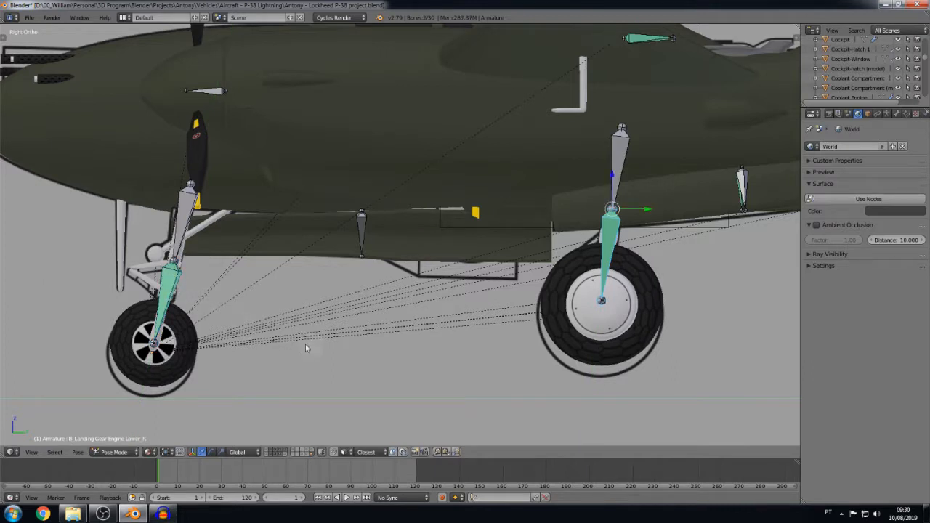
key(g)
key(y)
key(y)
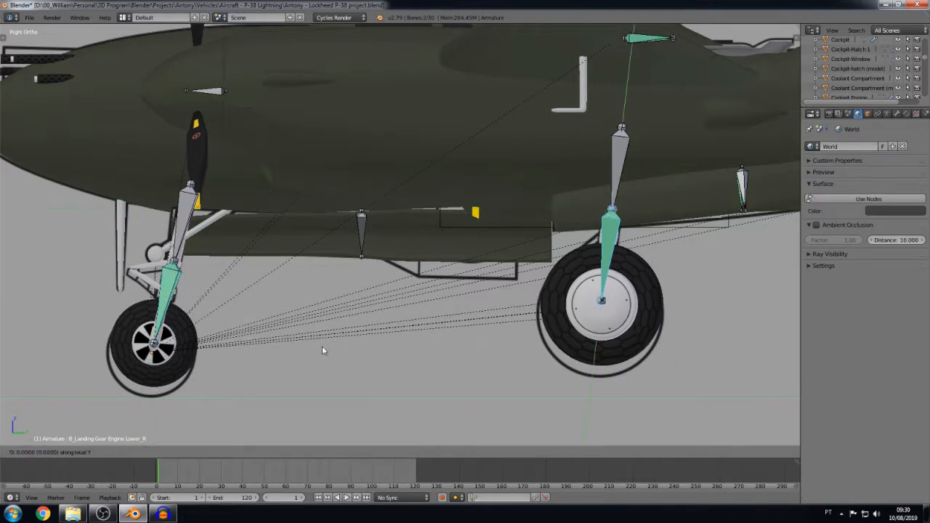
right_click(324, 349)
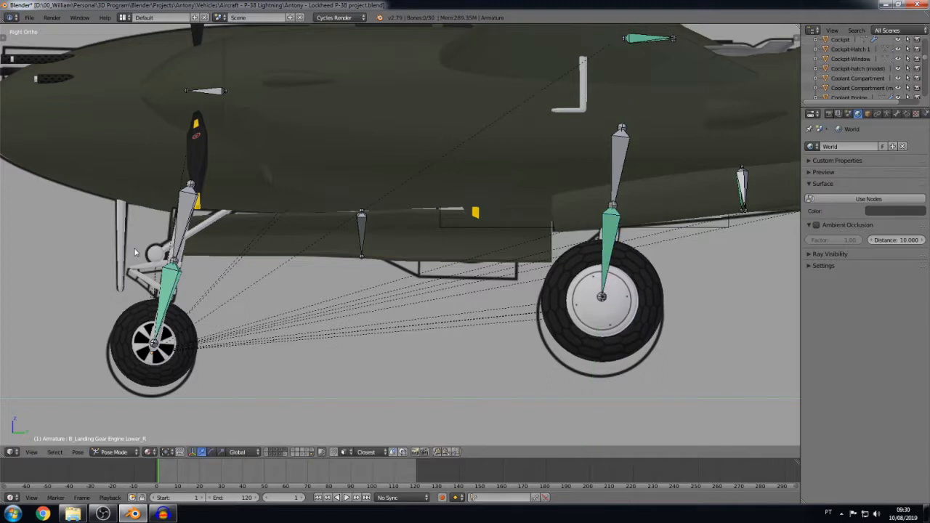
Step: Rotate the upper nose gear bone rearward about the global X axis to fold the nose gear up into the fuselage
right_click(179, 225)
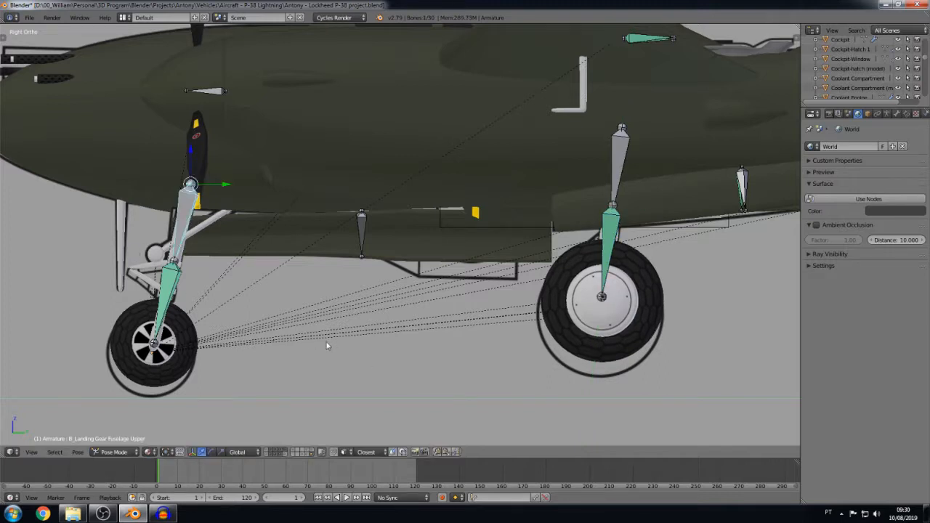
key(r)
key(x)
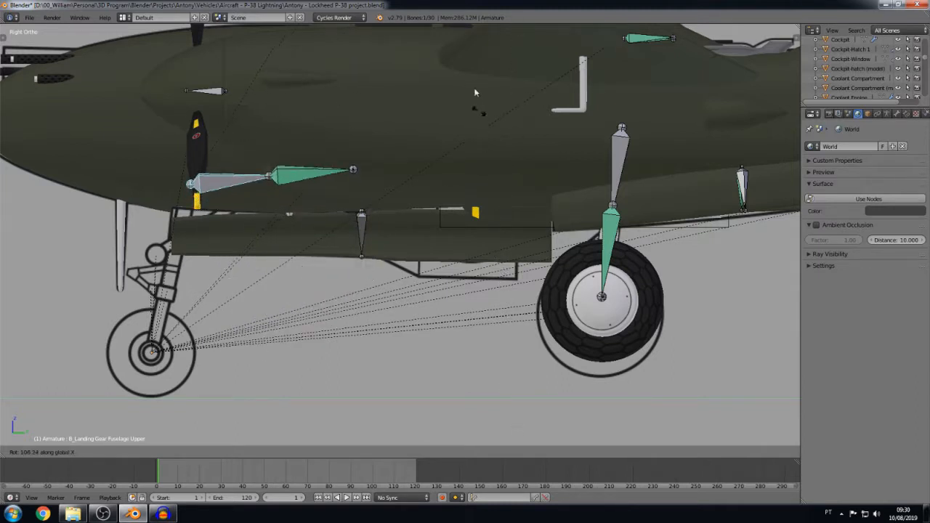
click(434, 372)
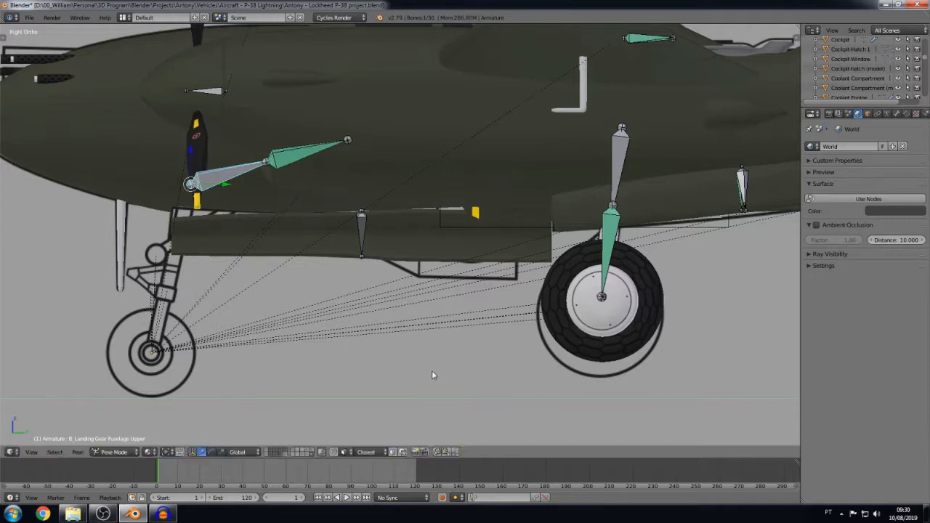
key(a)
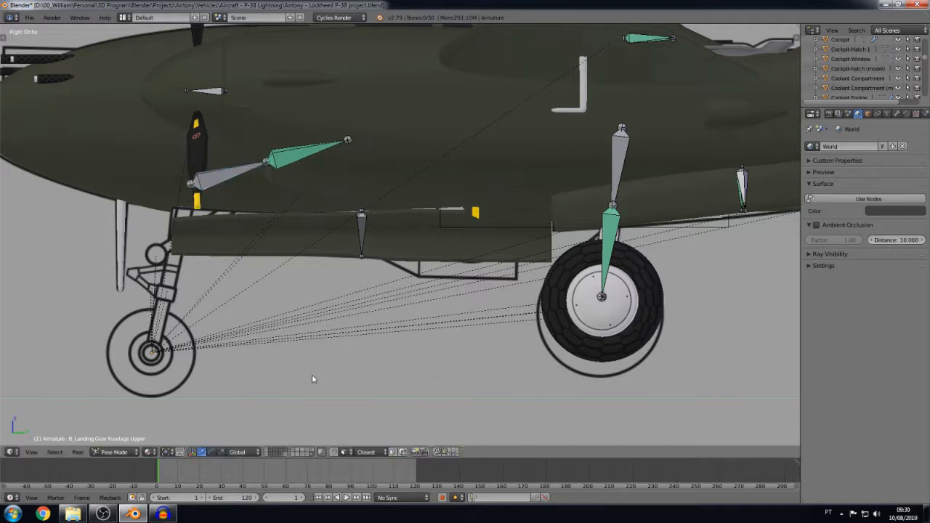
Step: Rotate both upper engine landing gear bones rearward by about 101° around the global X axis to fold the main gear up
shift+middle_drag(622, 303, 563, 332)
right_click(447, 200)
shift+right_click(582, 190)
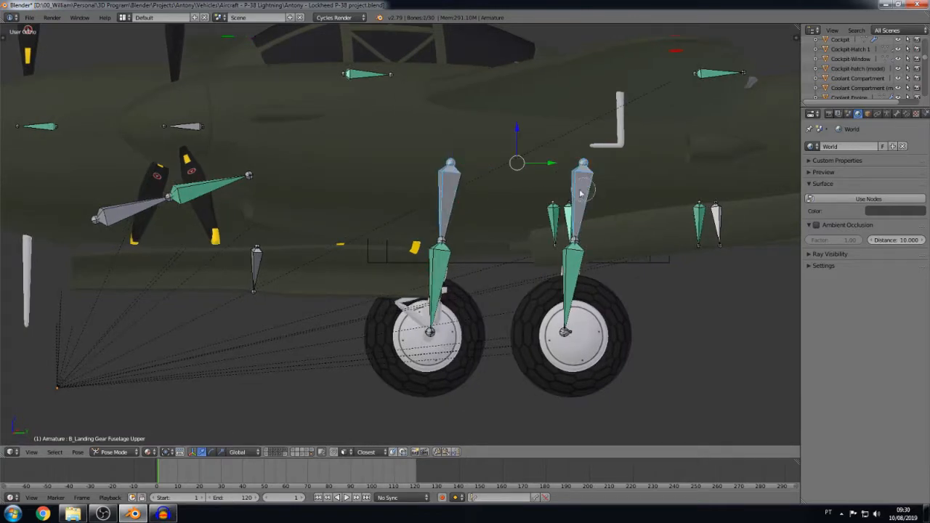
key(KP_3)
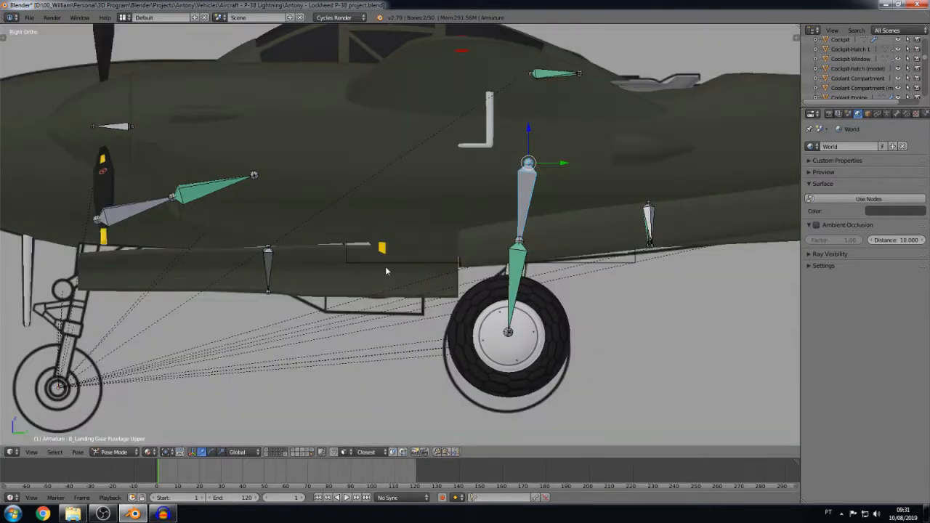
key(r)
key(x)
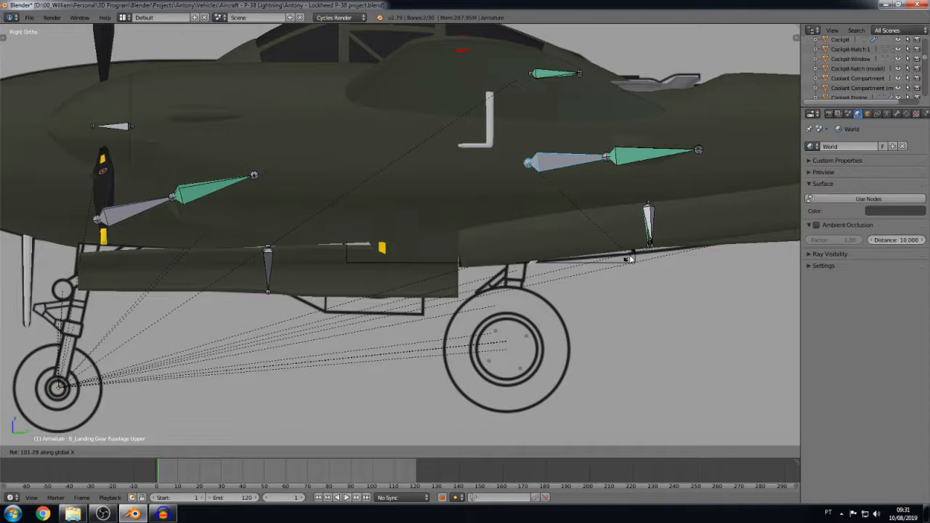
click(628, 258)
Step: Clear the pose transforms of both lower engine landing gear bones and deselect them
shift+middle_drag(604, 326, 478, 366)
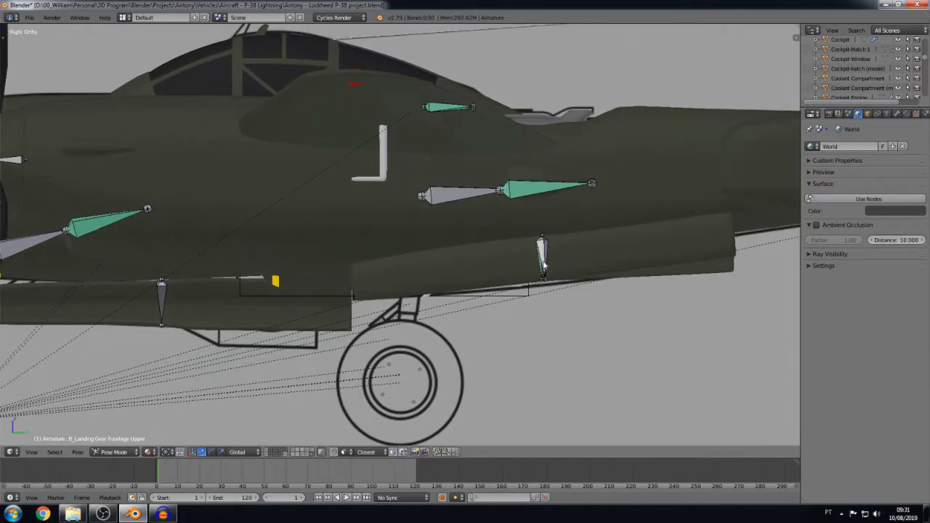
middle_drag(486, 290, 494, 287)
right_click(512, 214)
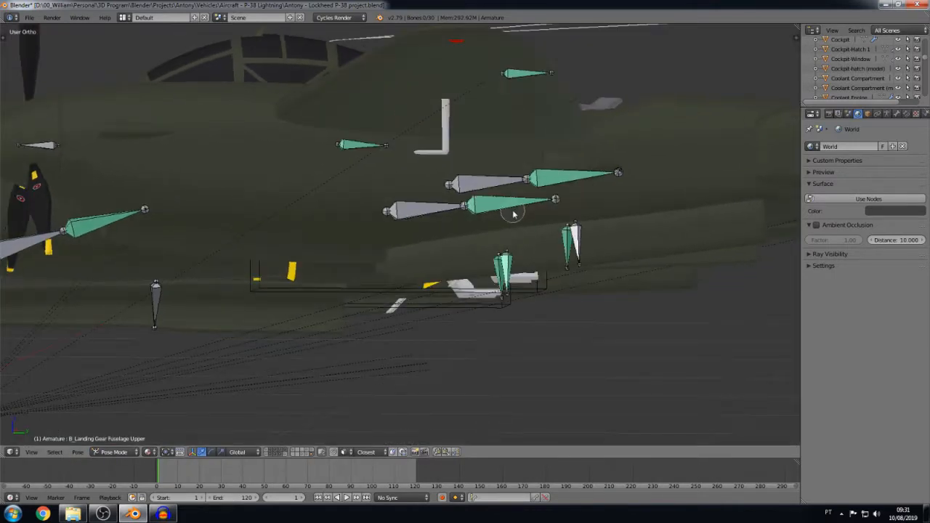
shift+right_click(568, 173)
key(KP_3)
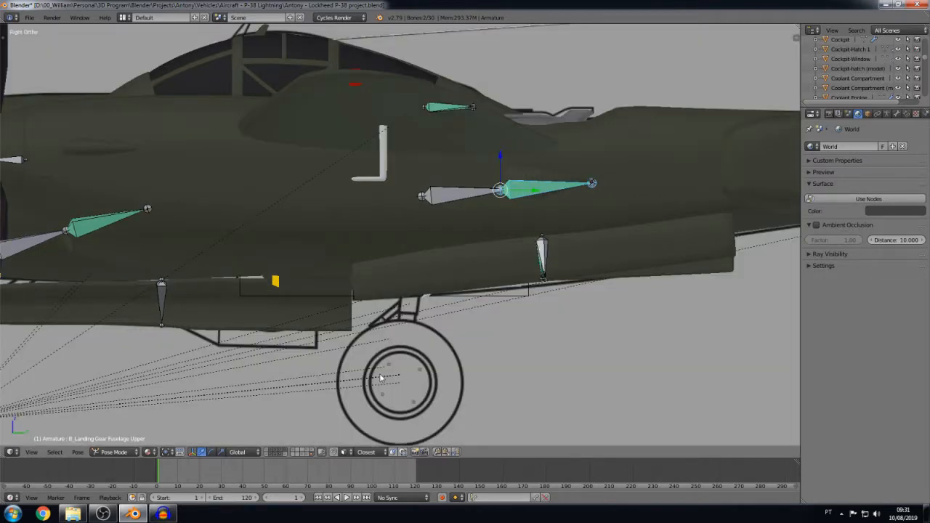
key(space)
text(c)
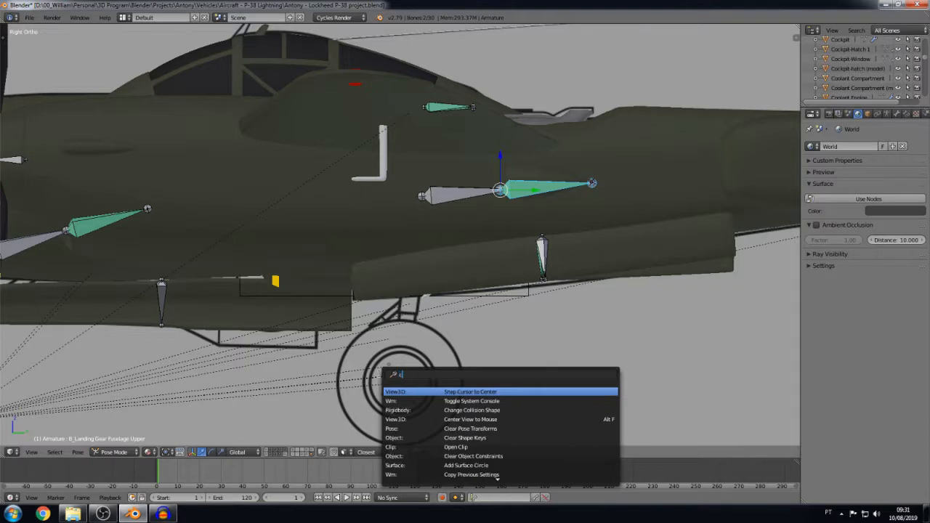
text(lear)
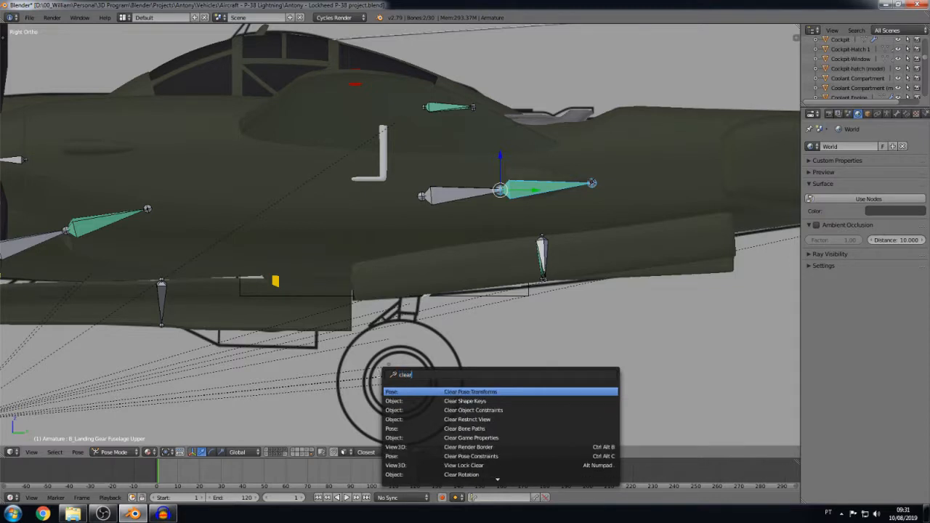
key(Return)
key(a)
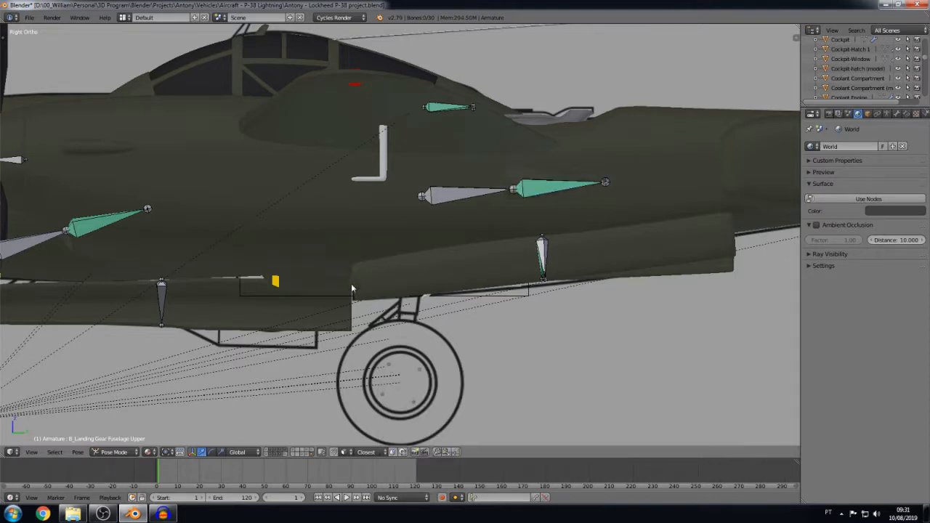
Step: Clear the pose transforms of the B_Landing Door Nacelle 1_L and B_Landing Door Fuselage bones to close the landing doors
shift+middle_drag(281, 275, 362, 259)
right_click(629, 240)
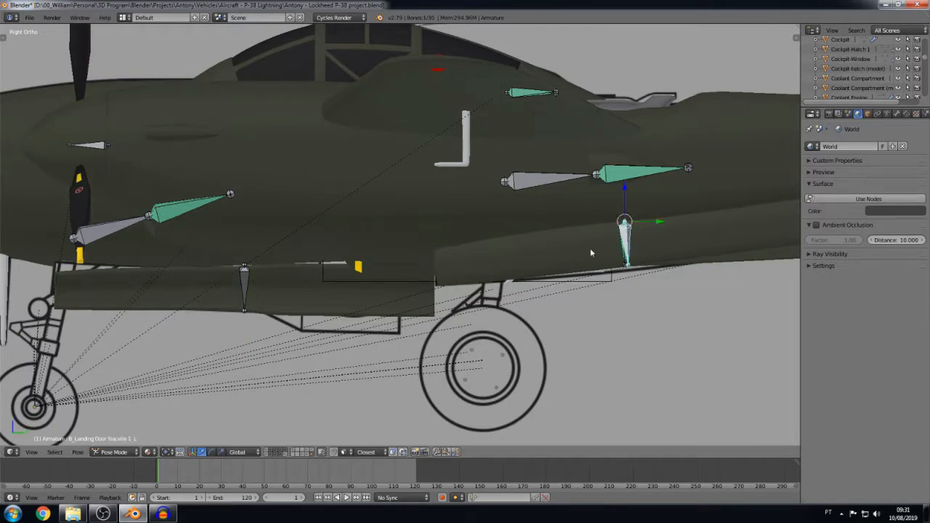
shift+right_click(247, 282)
middle_drag(211, 348, 283, 338)
key(space)
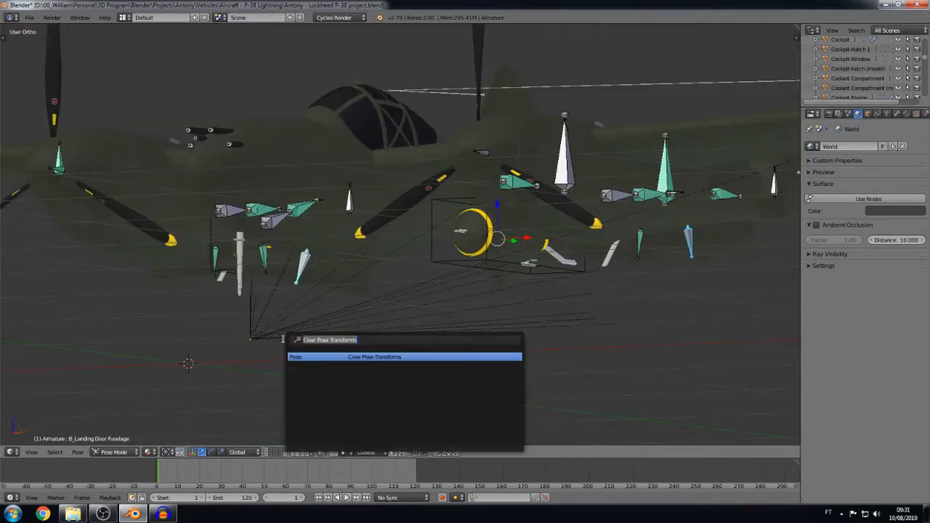
key(Return)
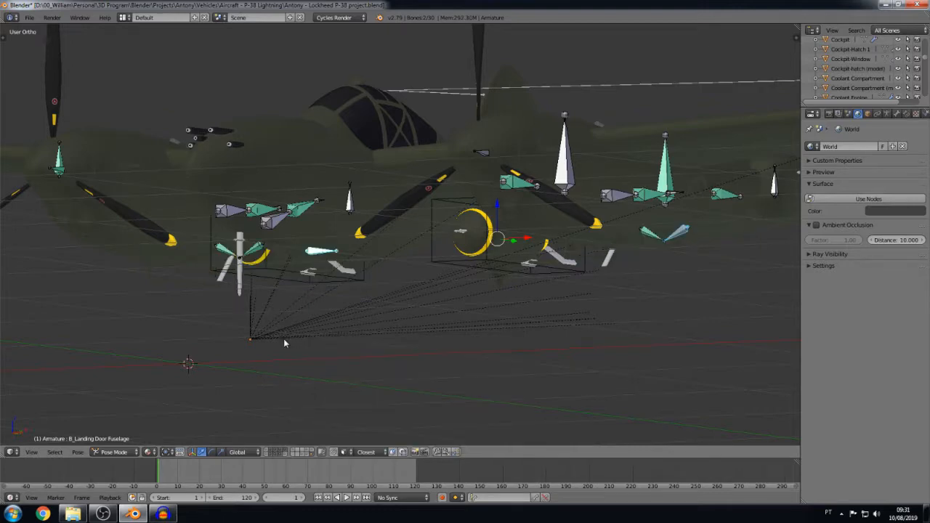
key(a)
Step: Examine the bone constraints of the two left nacelle door bones and the left lower engine landing gear bone
middle_drag(282, 343, 451, 326)
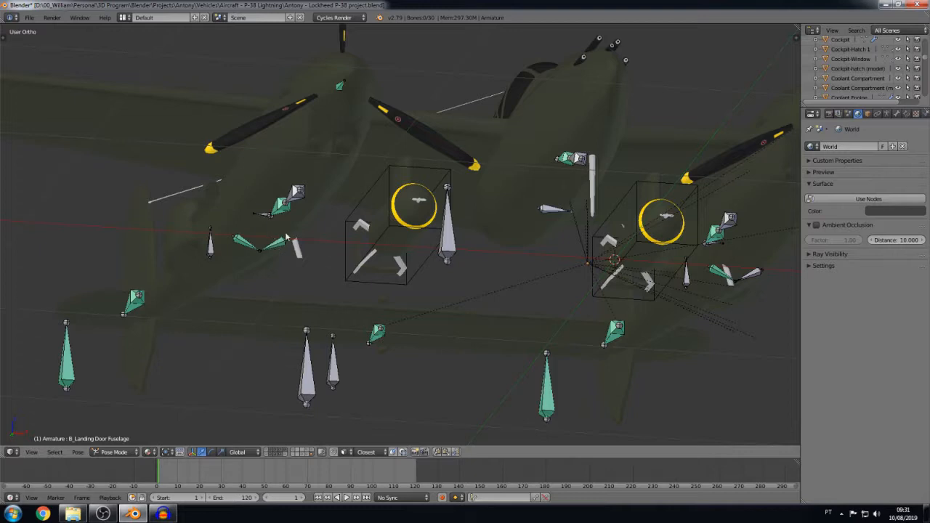
right_click(716, 272)
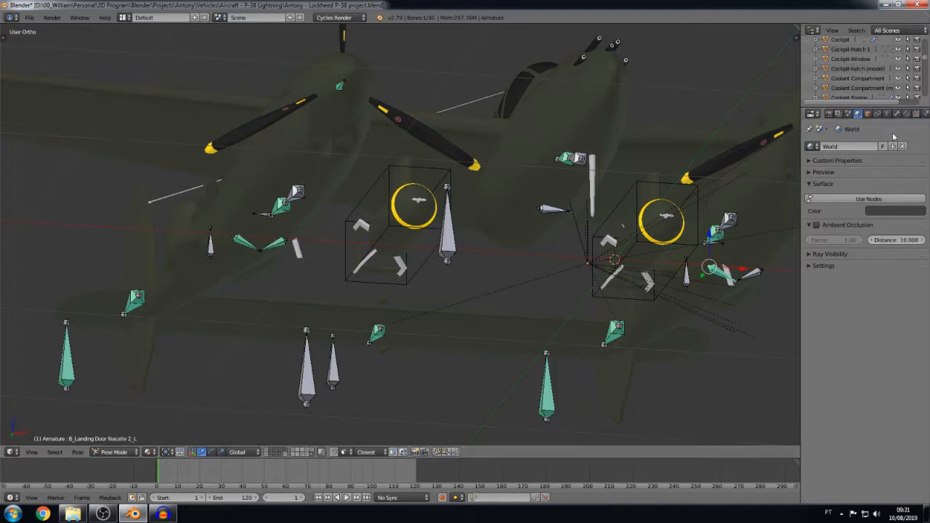
click(906, 114)
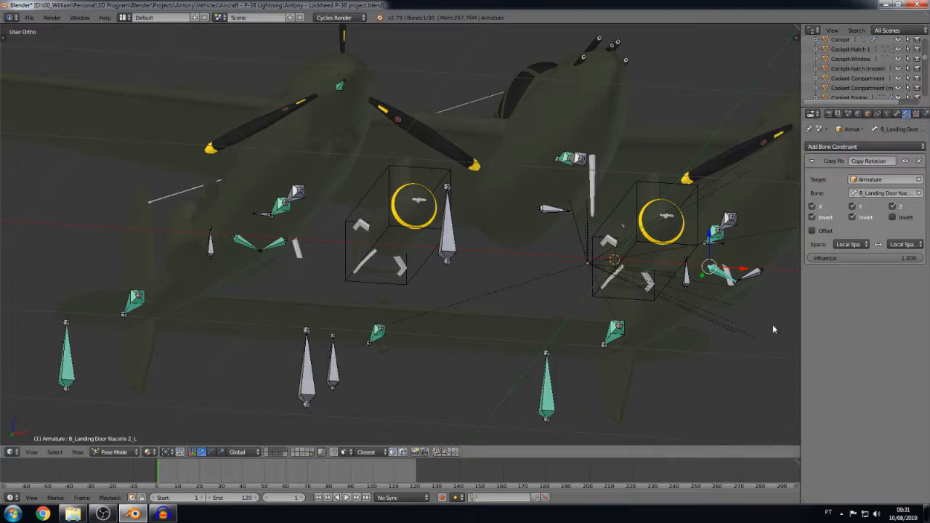
scroll(729, 321, up, 4)
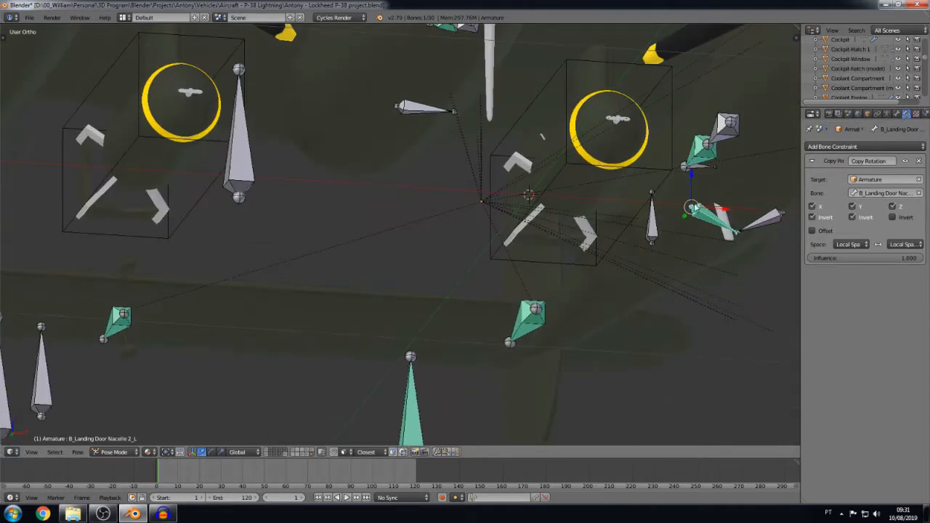
right_click(771, 227)
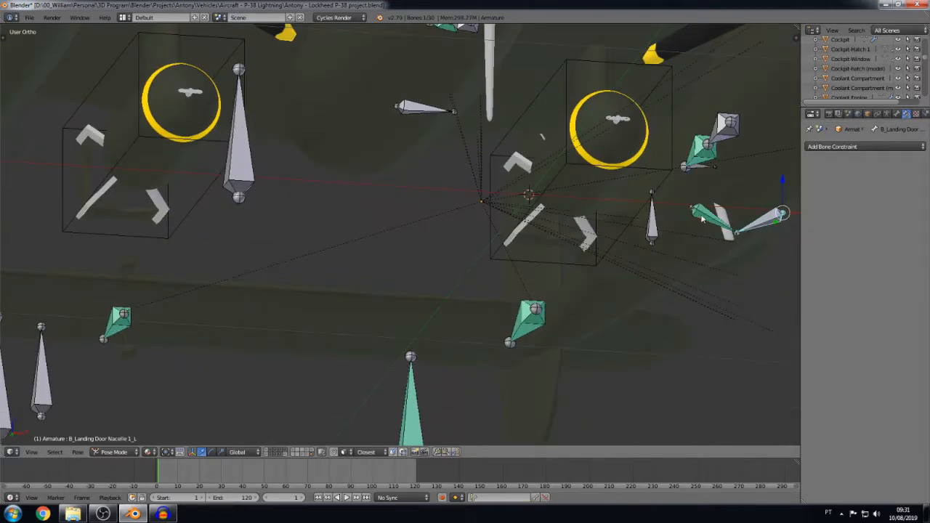
right_click(702, 147)
click(821, 149)
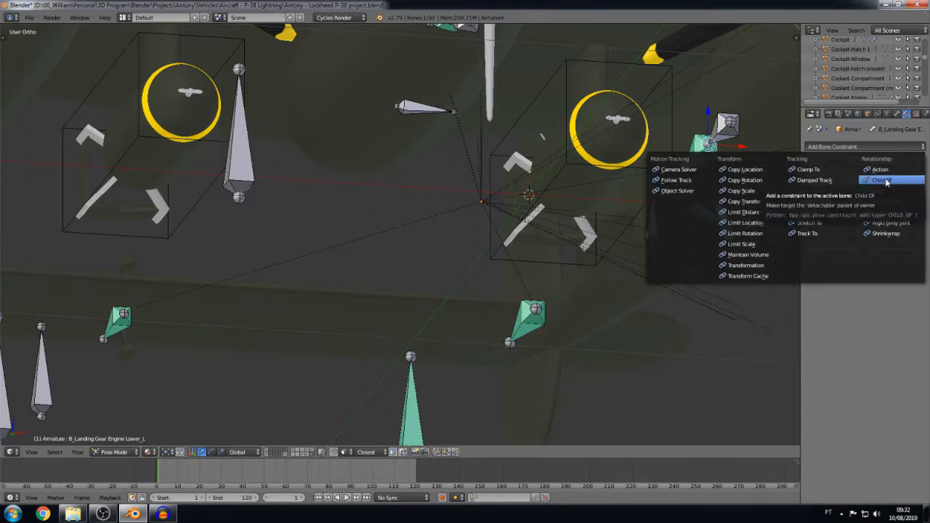
click(891, 183)
right_click(704, 222)
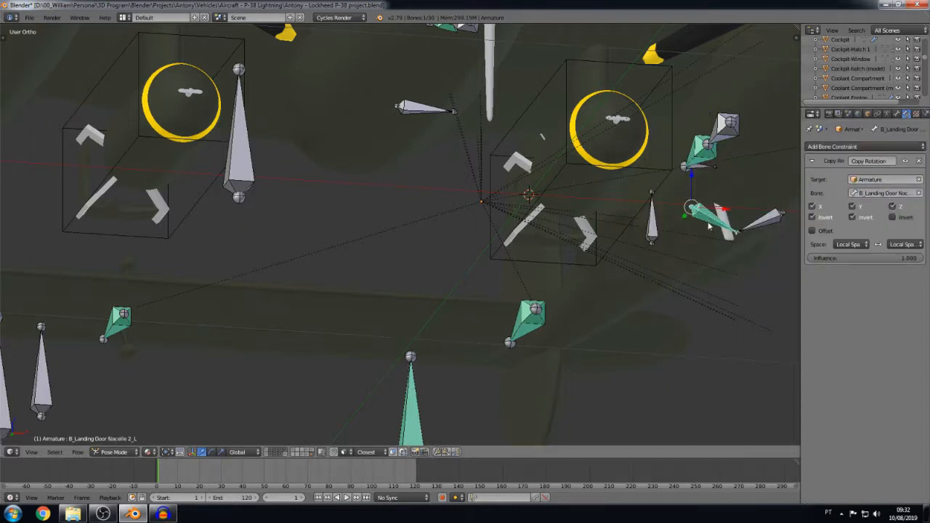
right_click(702, 157)
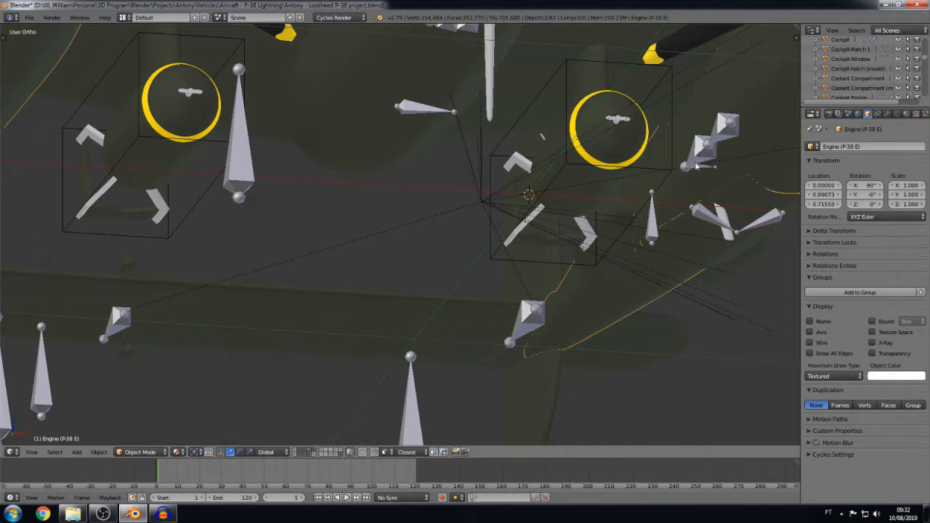
right_click(685, 220)
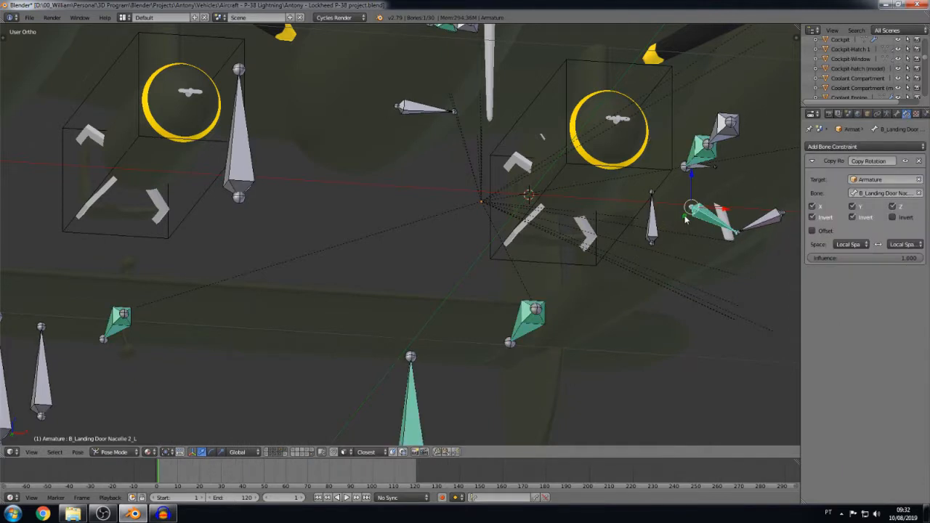
right_click(701, 151)
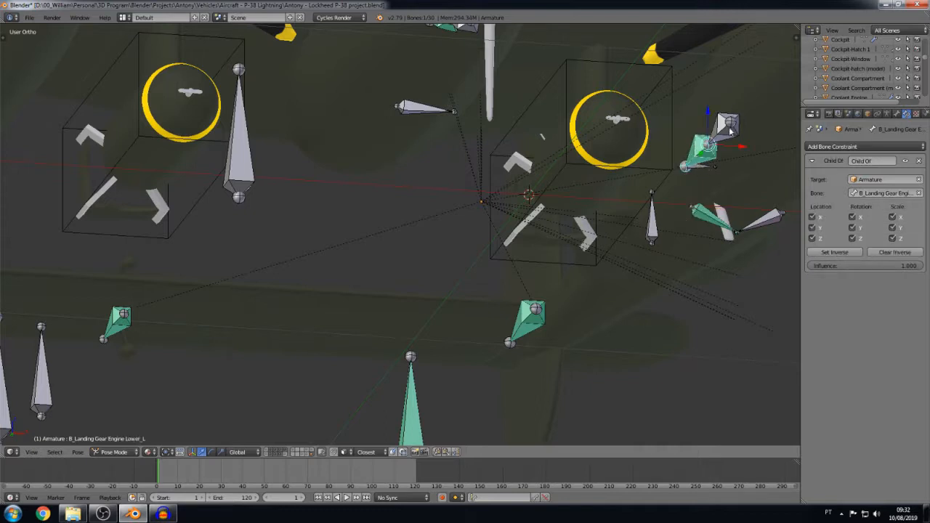
right_click(706, 214)
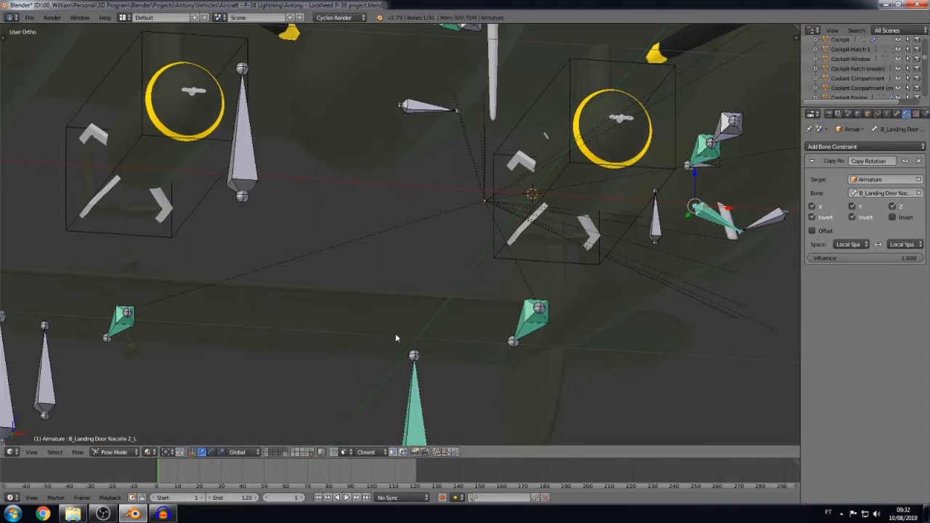
Step: Examine the Copy Rotation constraints and target bones of the two right nacelle door bones, comparing them with the left side
shift+middle_drag(395, 334, 669, 370)
right_click(207, 199)
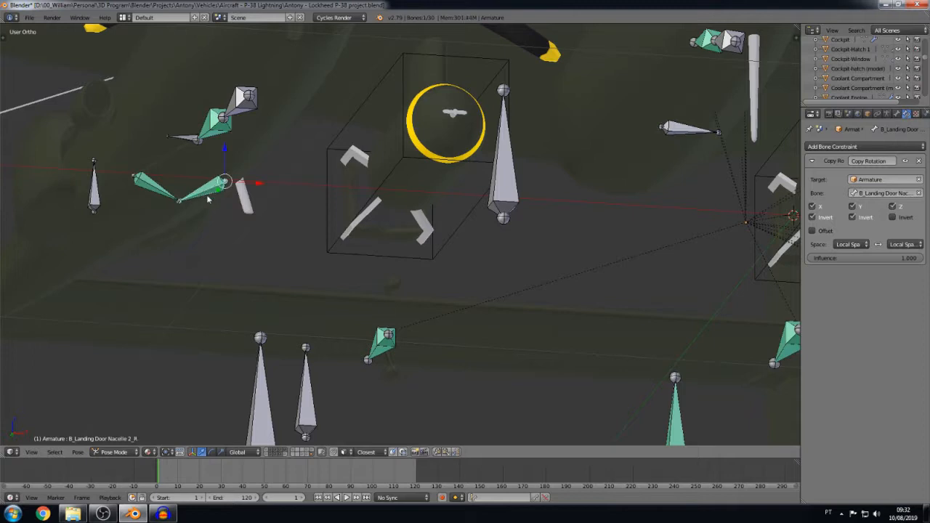
scroll(209, 201, down, 2)
click(855, 192)
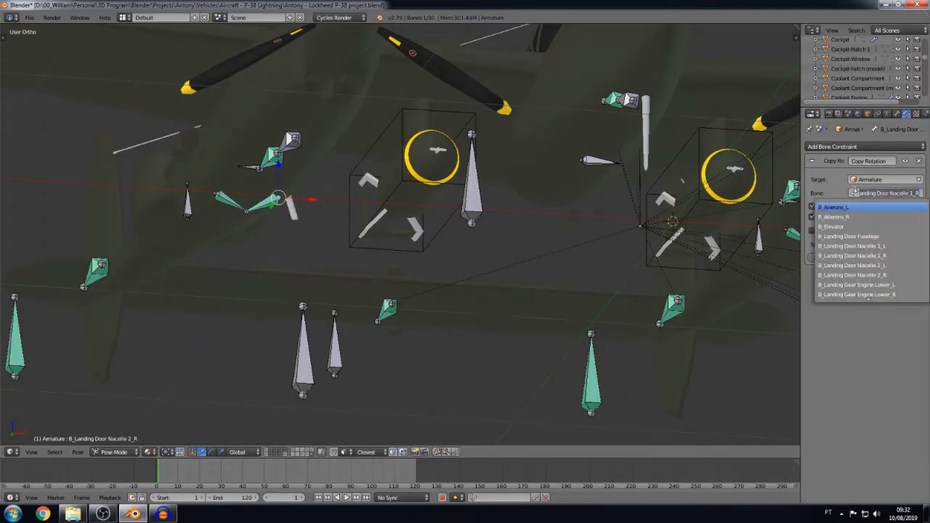
key(Escape)
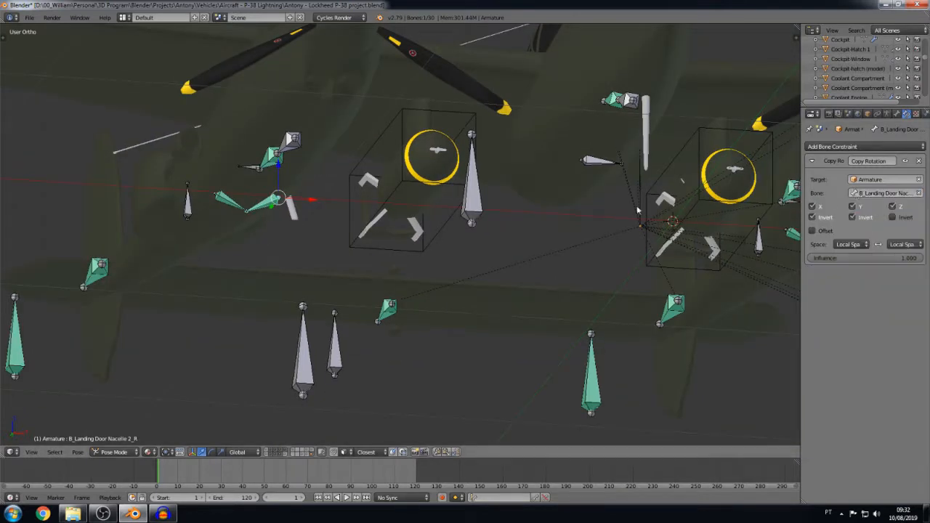
right_click(228, 207)
shift+middle_drag(439, 290, 343, 283)
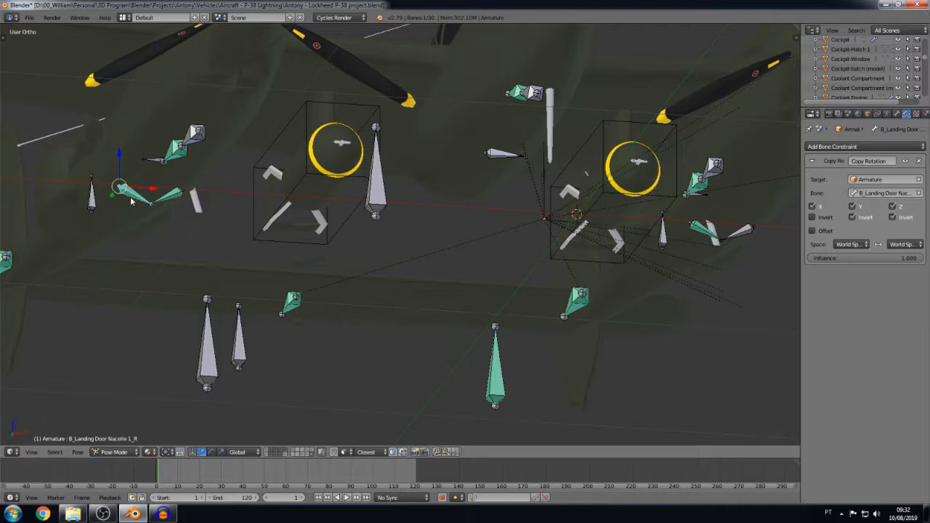
right_click(180, 196)
right_click(703, 233)
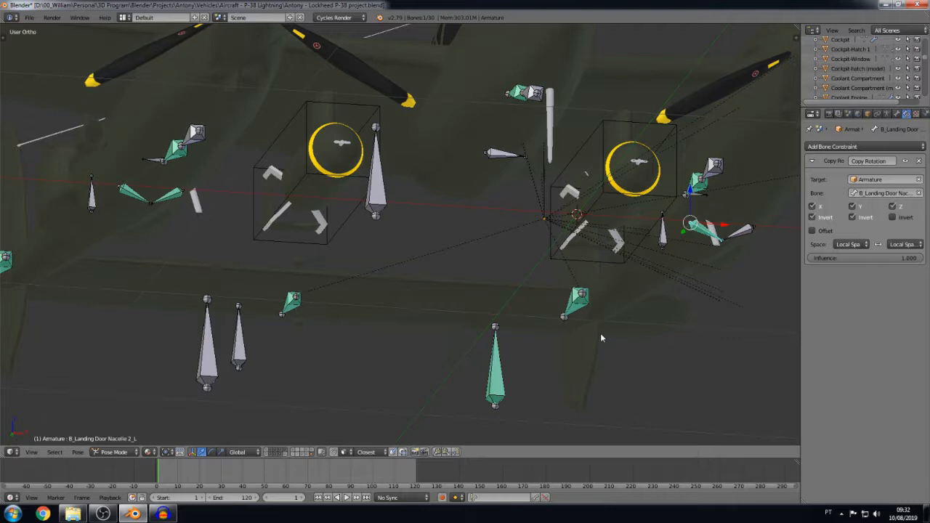
Step: Undo back through the clearing of the landing door bones' pose transforms, deselect all bones and show the front view
key(ctrl+z)
key(ctrl+z)
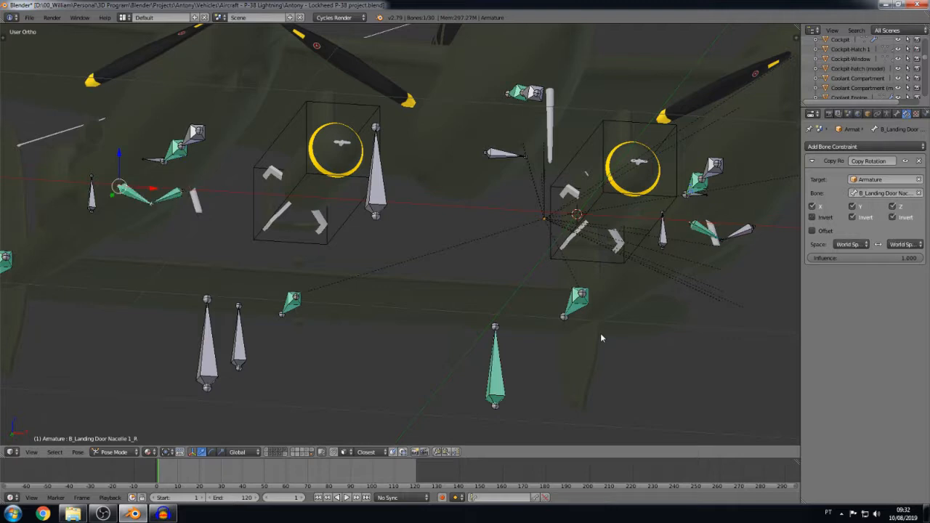
key(ctrl+shift+z)
key(ctrl+shift+z)
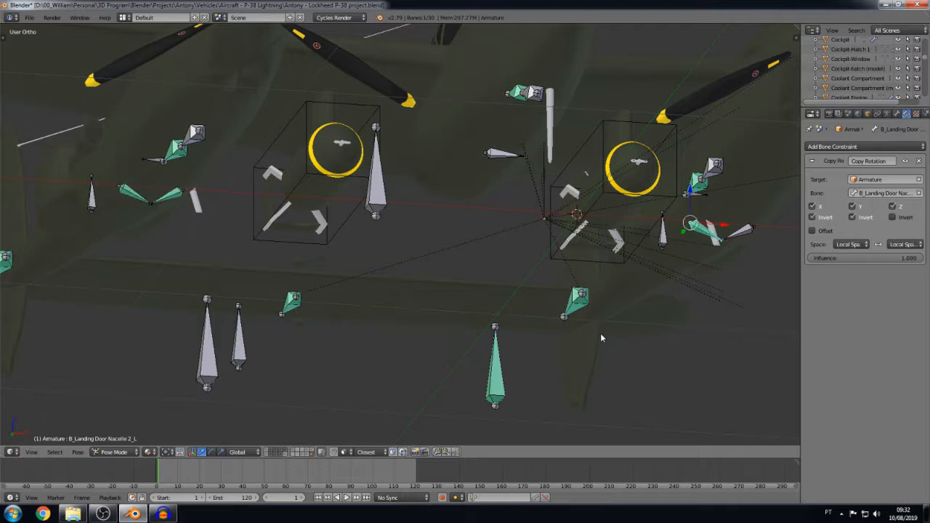
key(ctrl+shift+z)
key(ctrl+shift+z)
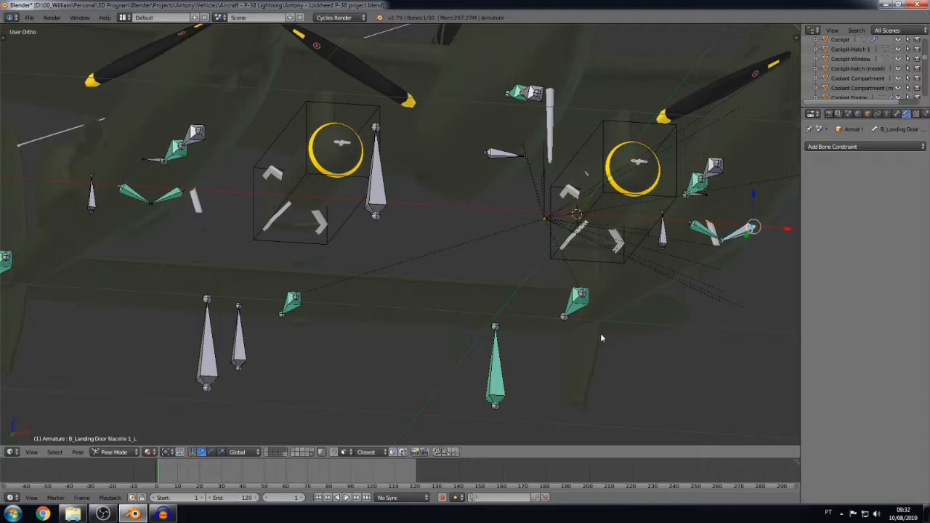
key(ctrl+shift+z)
key(ctrl+shift+z)
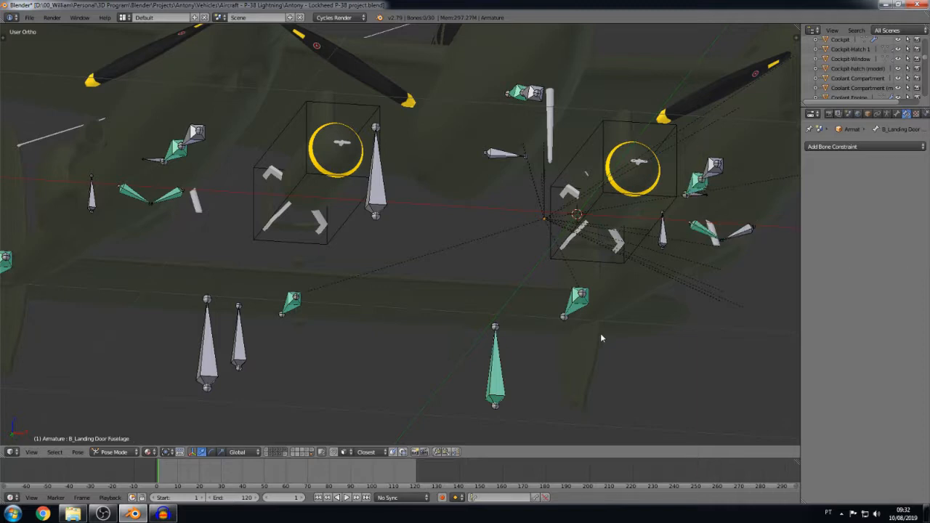
key(ctrl+shift+z)
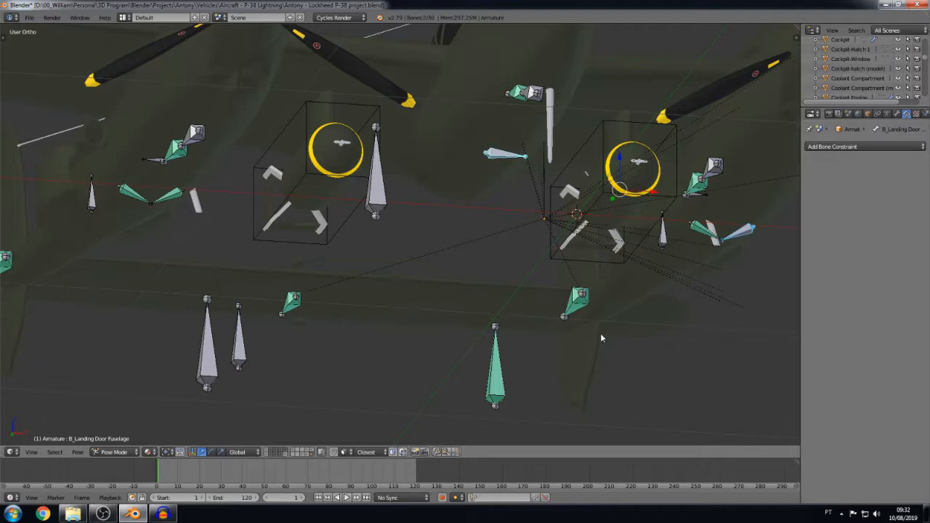
key(ctrl+shift+z)
key(a)
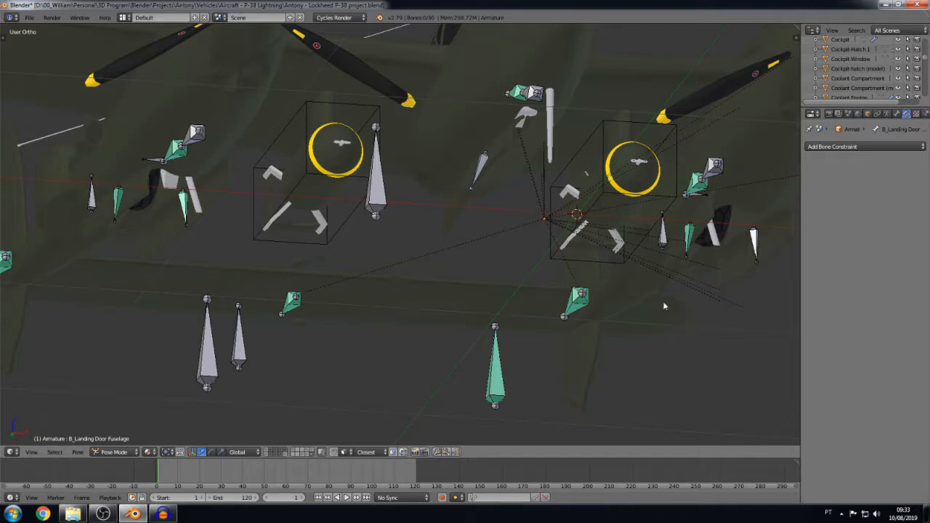
key(KP_1)
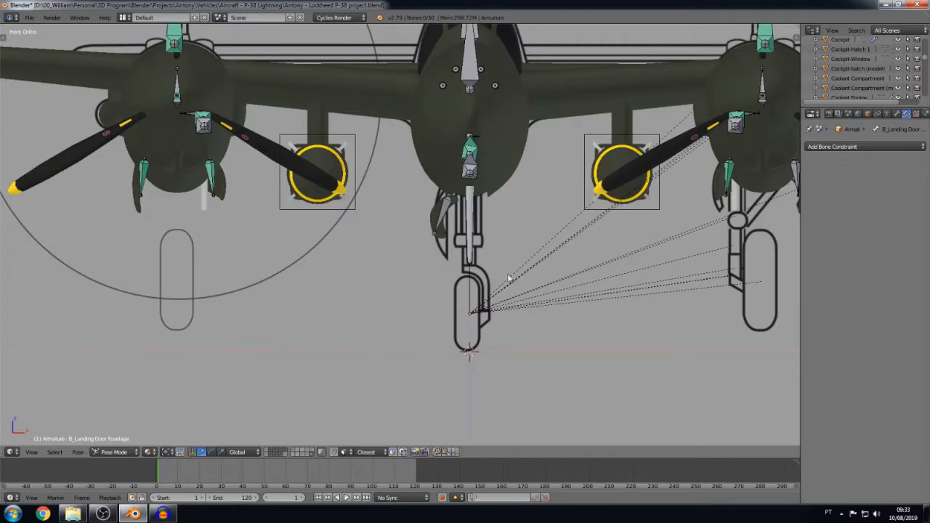
Step: Clear the pose transforms of the B_Landing Door Nacelle 1_L bone to close the nacelle landing doors
shift+middle_drag(508, 278, 224, 296)
scroll(508, 206, up, 3)
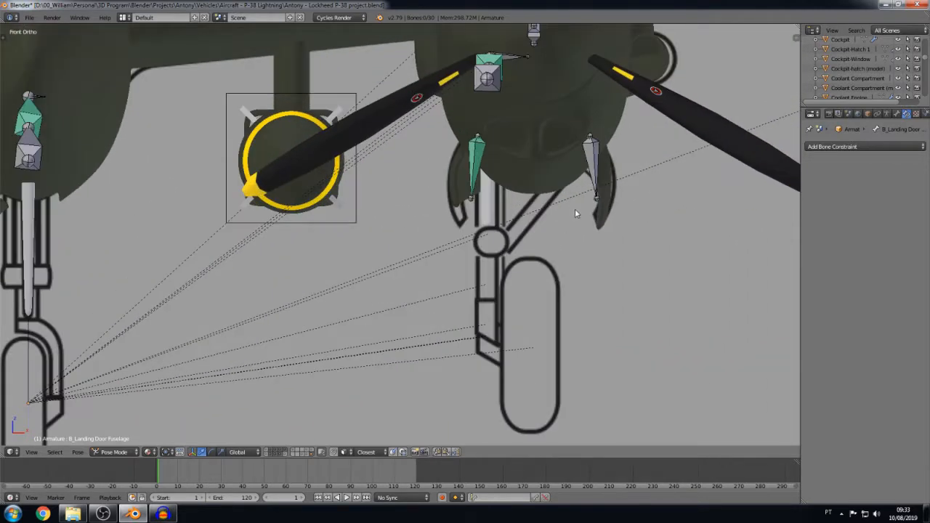
middle_drag(424, 253, 515, 237)
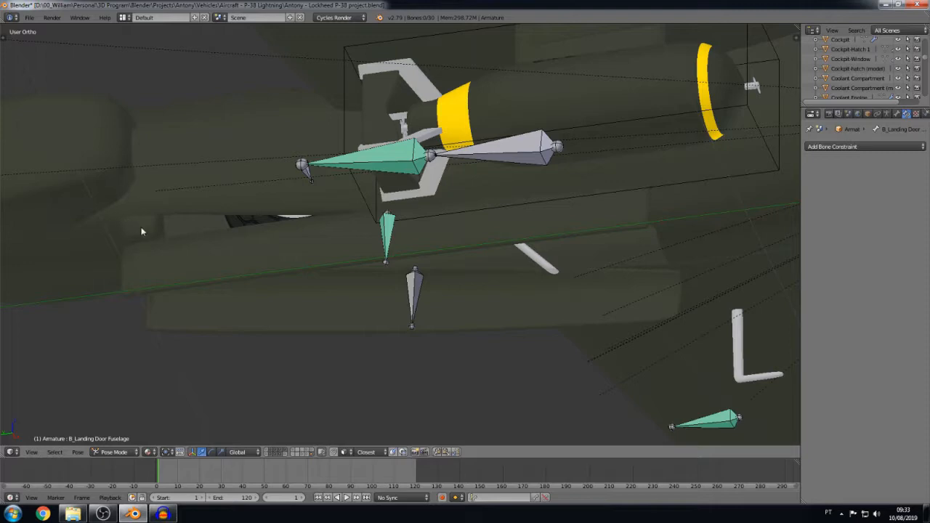
middle_drag(141, 255, 274, 313)
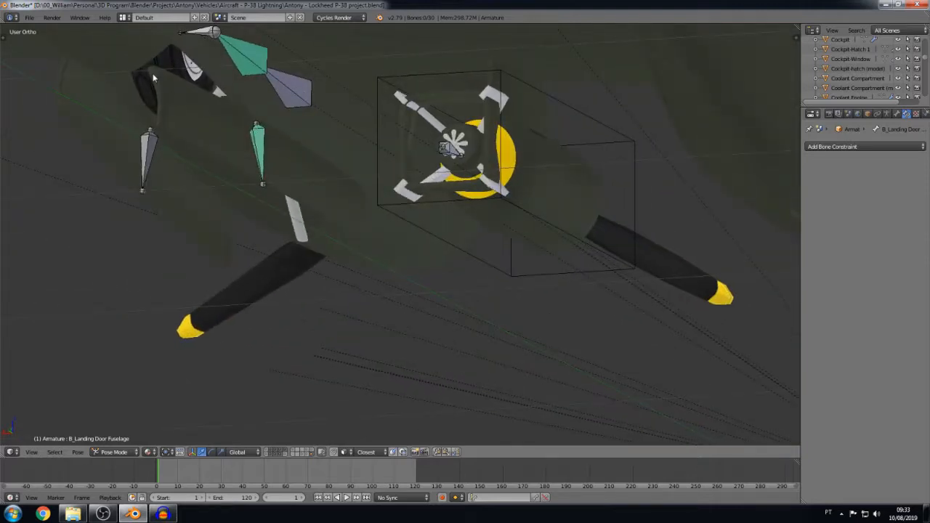
middle_drag(269, 167, 420, 111)
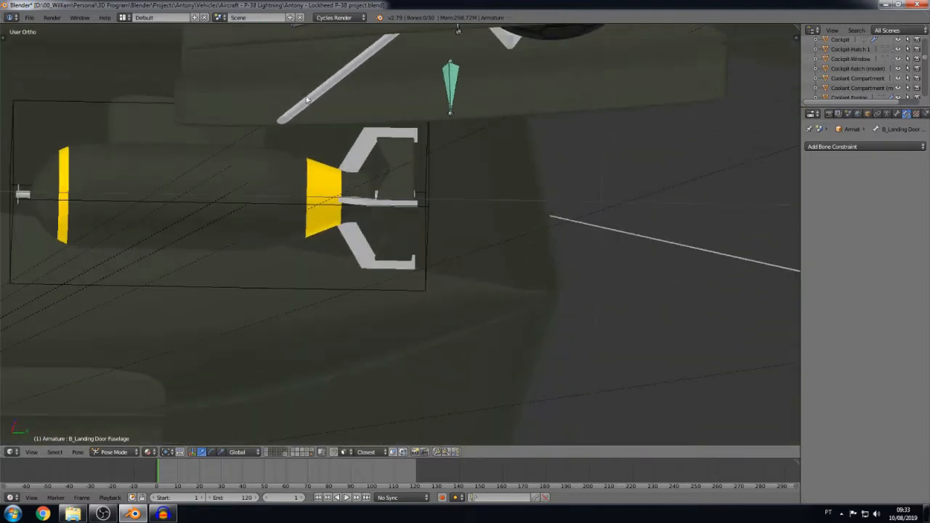
scroll(316, 97, down, 4)
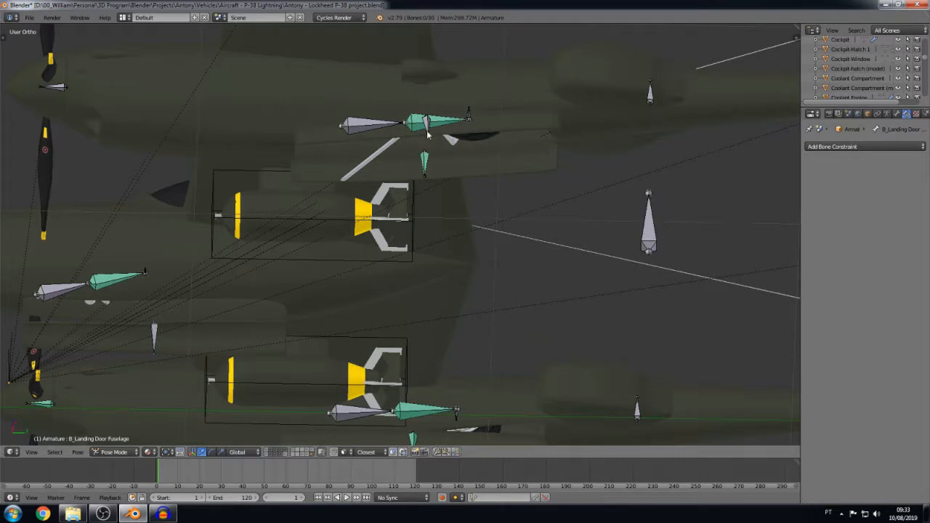
right_click(426, 127)
key(a)
right_click(428, 135)
key(space)
key(Return)
scroll(364, 147, up, 2)
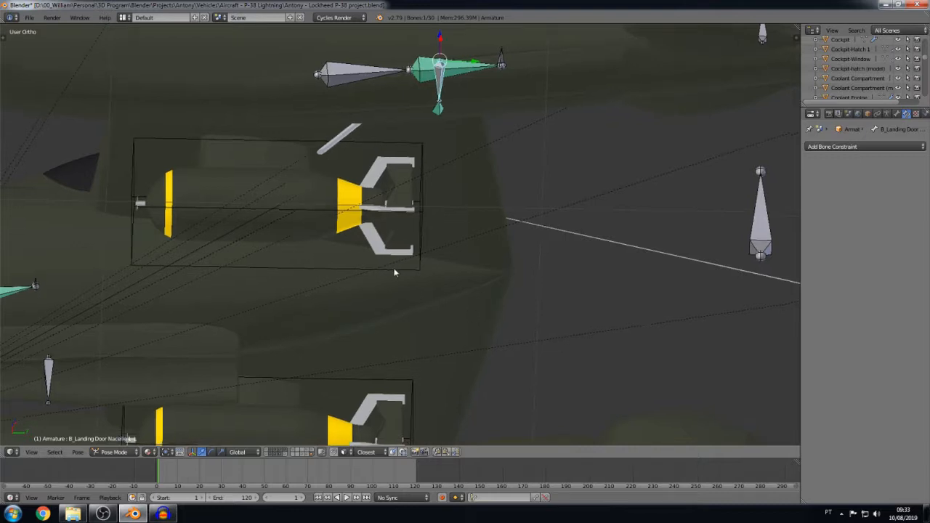
Step: Inspect the nacelle doors from below, undo the cleared door pose to reopen them and deselect all bones
scroll(394, 266, down, 4)
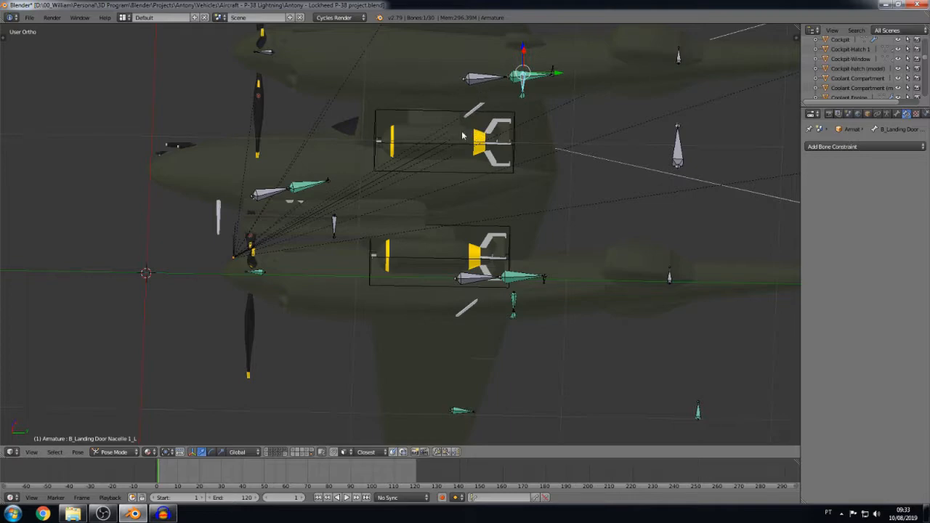
middle_drag(462, 135, 590, 134)
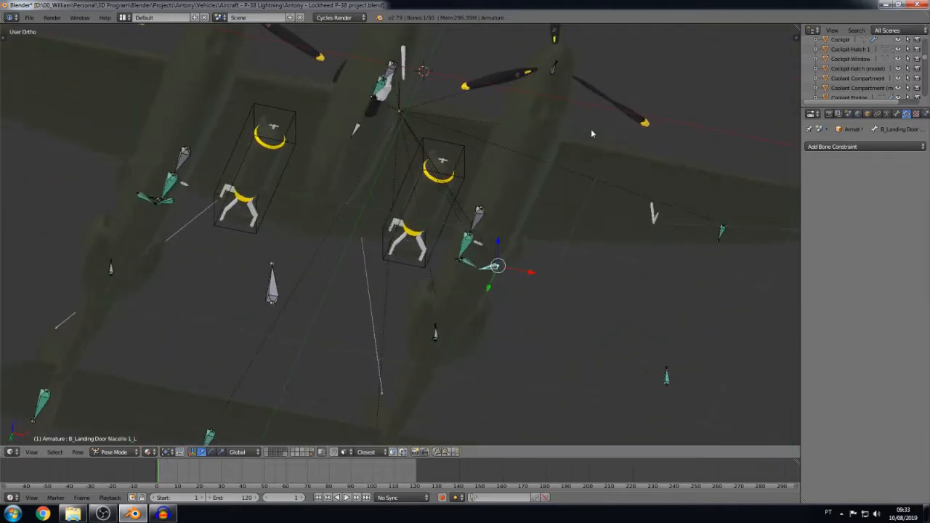
scroll(590, 134, up, 3)
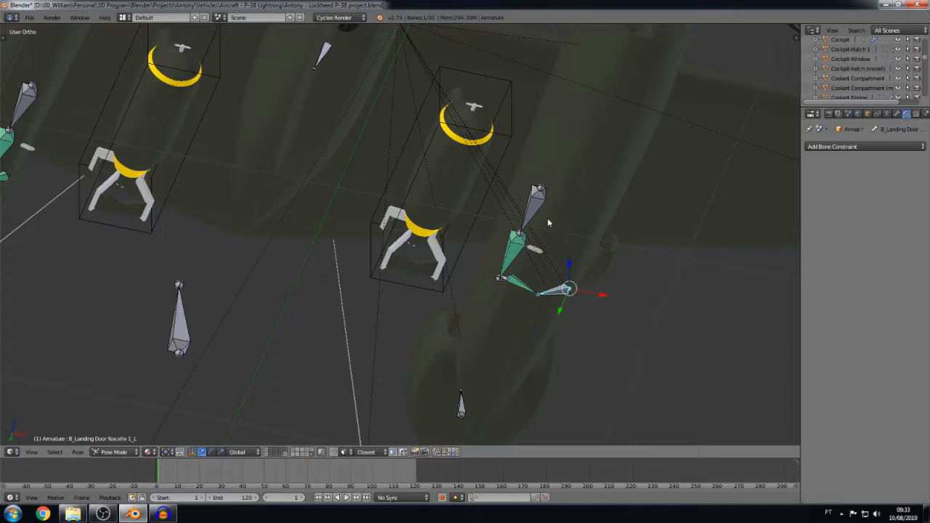
middle_drag(330, 236, 325, 274)
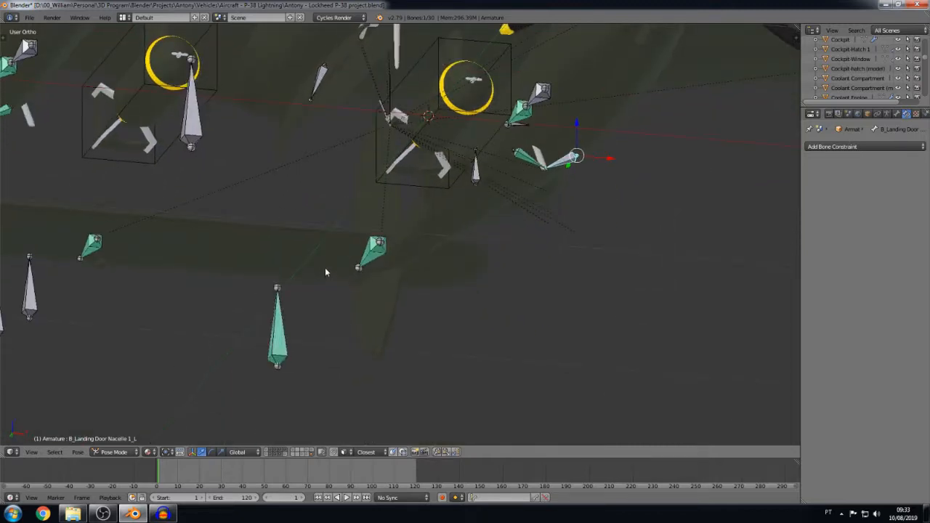
key(alt+r)
key(a)
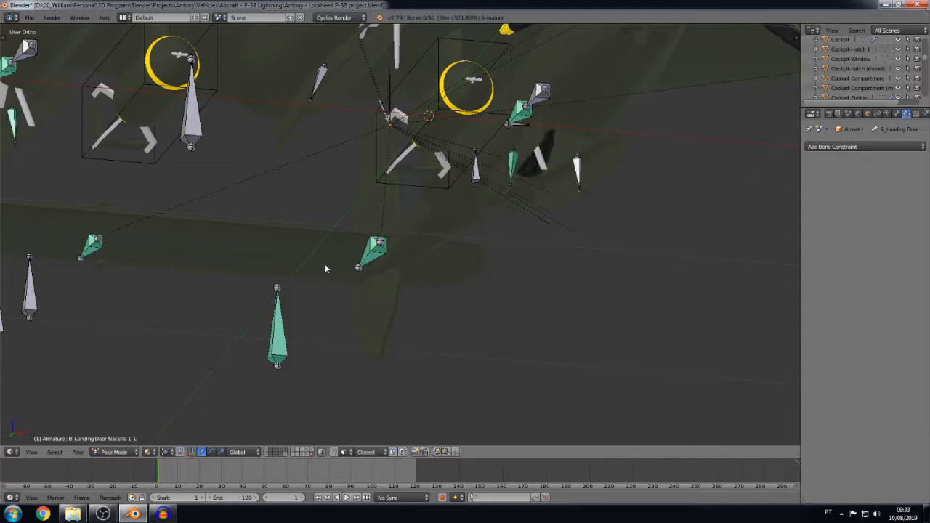
scroll(325, 266, down, 3)
right_click(184, 132)
key(a)
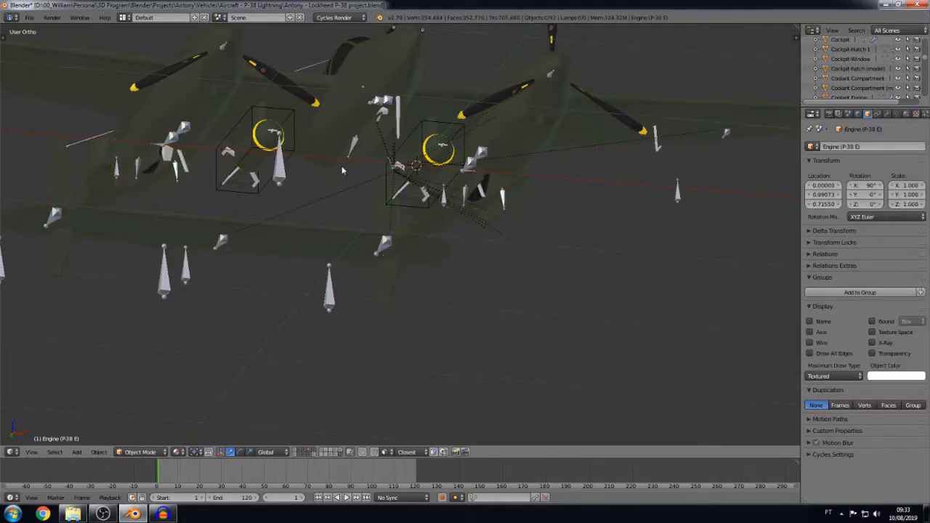
right_click(392, 109)
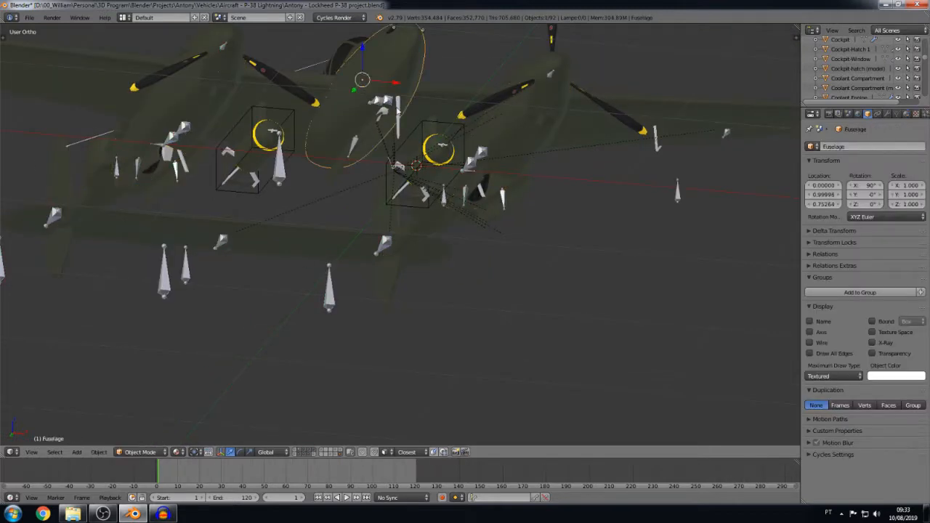
Step: Return to posing the armature and clear the pose transforms of the nose and both main landing gear bones to extend the gear
right_click(330, 289)
shift+right_click(385, 106)
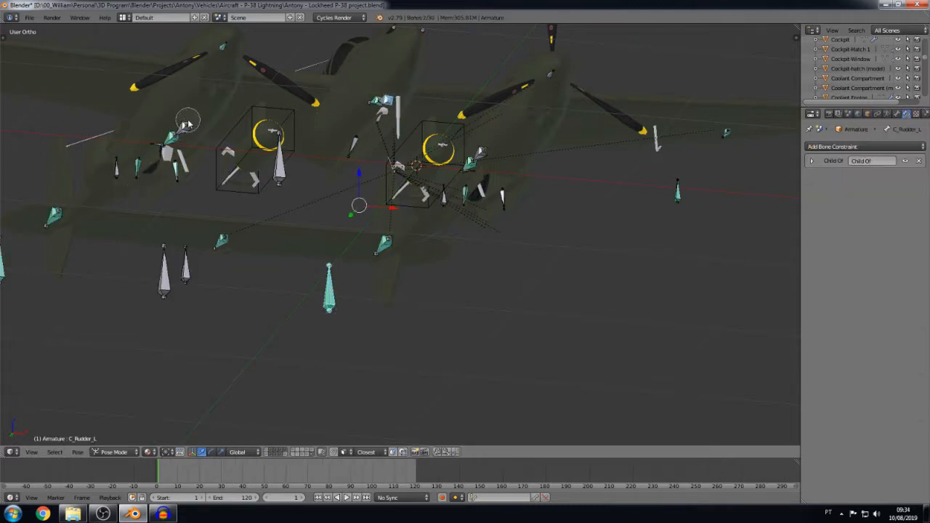
shift+right_click(186, 125)
middle_click(328, 299)
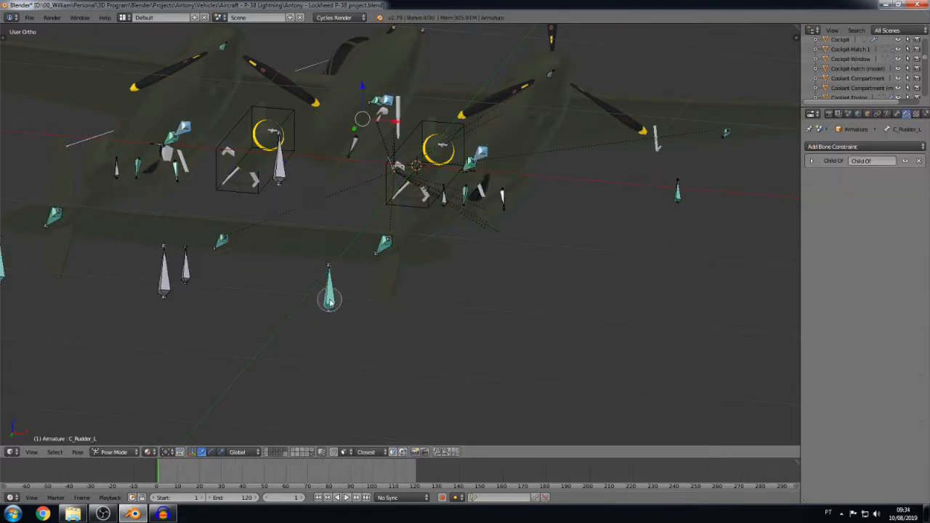
click(373, 103)
right_click(381, 162)
key(space)
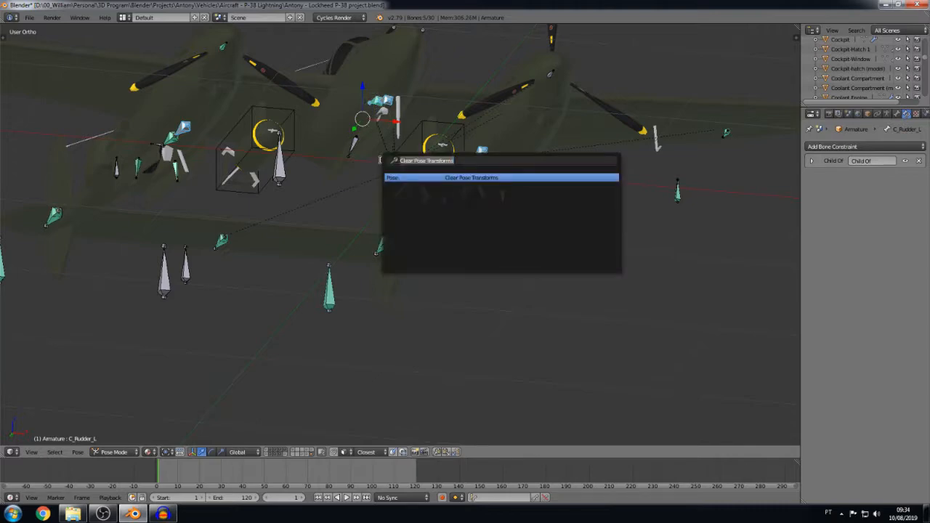
key(Escape)
key(space)
key(Return)
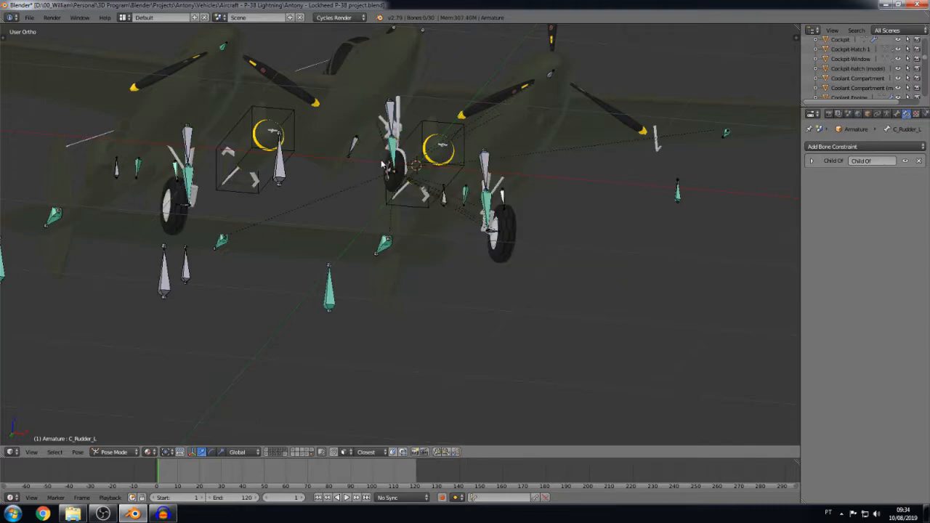
Step: Try rotating the B_Propeller_L bone around the global Y axis to test the linked spin of both propellers
middle_drag(301, 305, 355, 286)
shift+middle_drag(274, 269, 339, 326)
scroll(339, 325, up, 1)
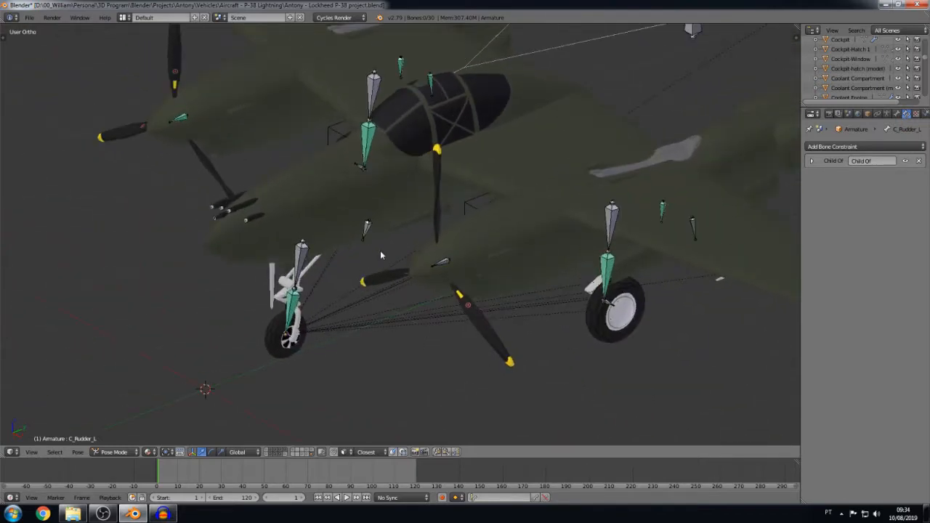
right_click(443, 267)
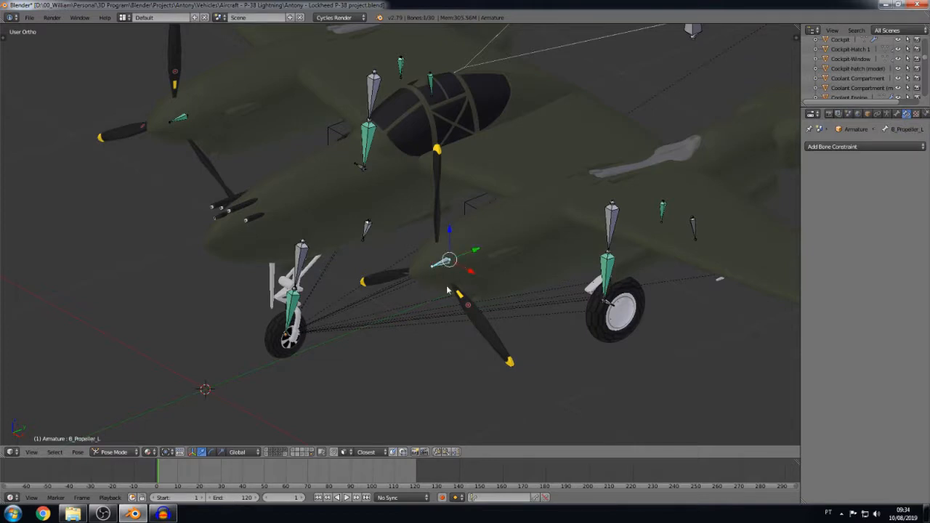
key(r)
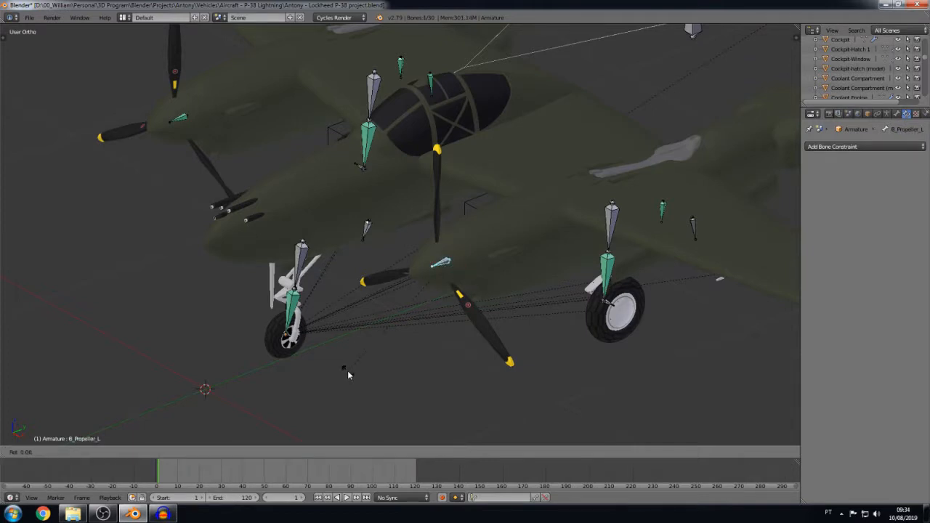
key(y)
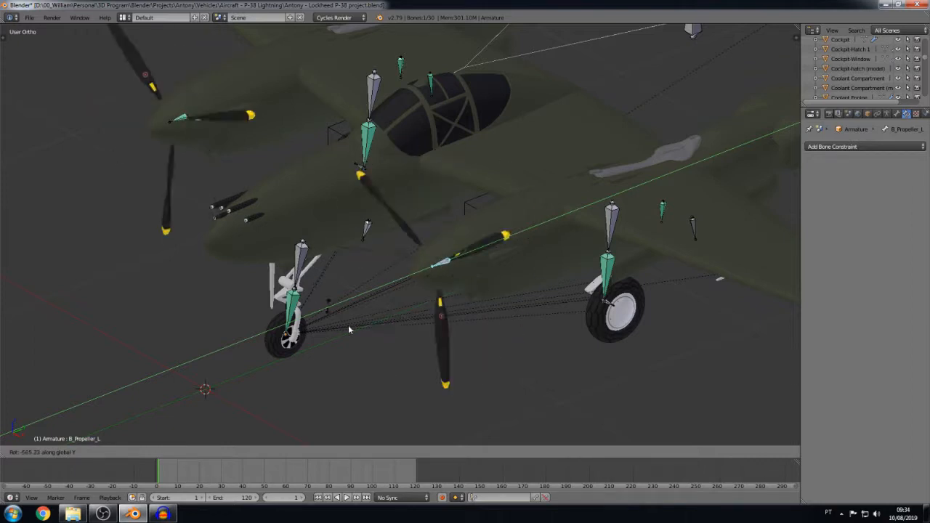
click(465, 208)
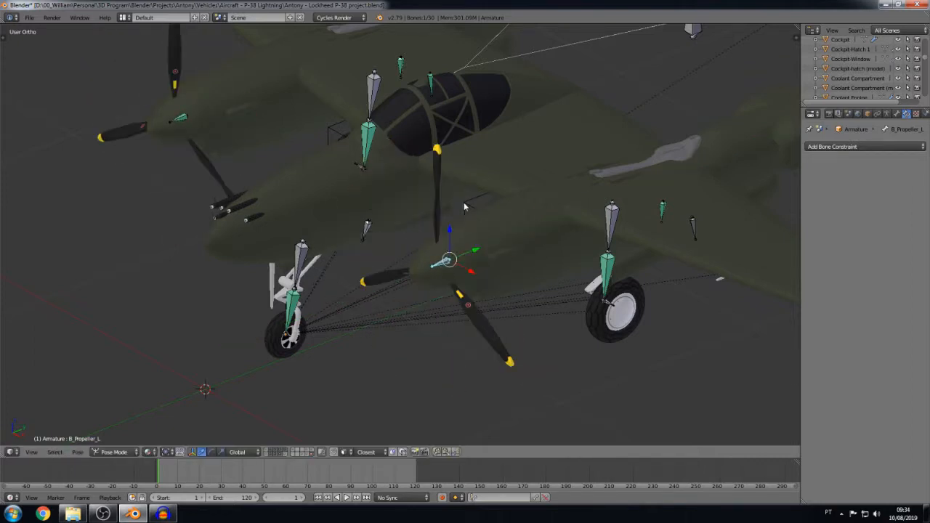
Step: Examine the Copy Rotation constraint of the B_Propeller_R bone and check the model parts on another layer
right_click(179, 124)
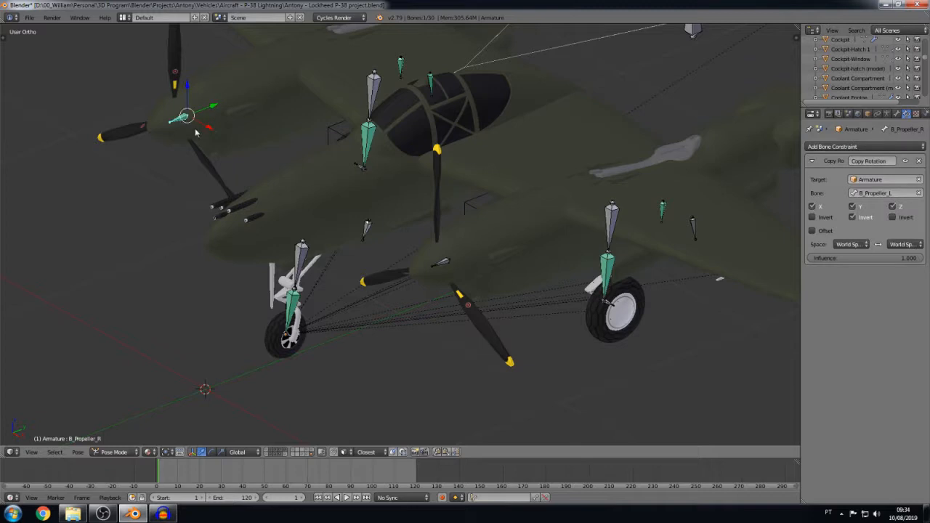
shift+middle_drag(130, 287, 180, 341)
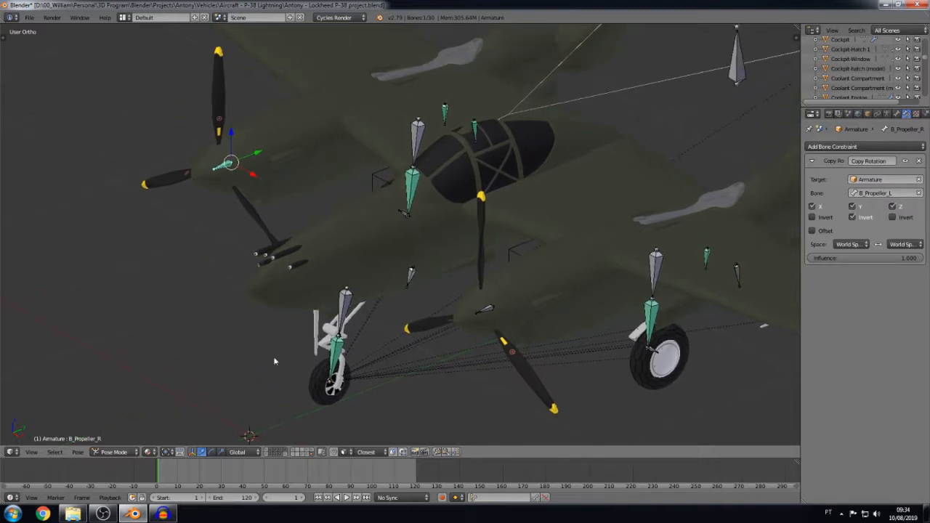
click(268, 455)
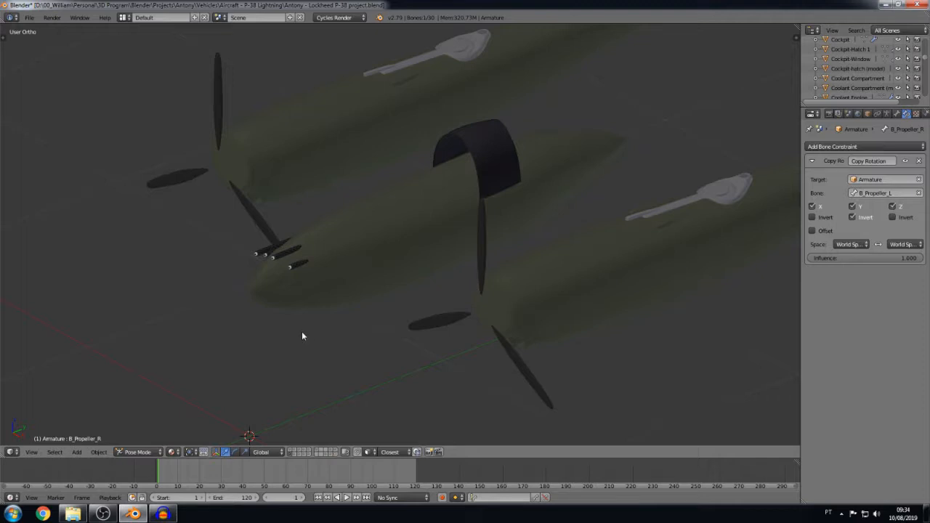
key(1)
key(a)
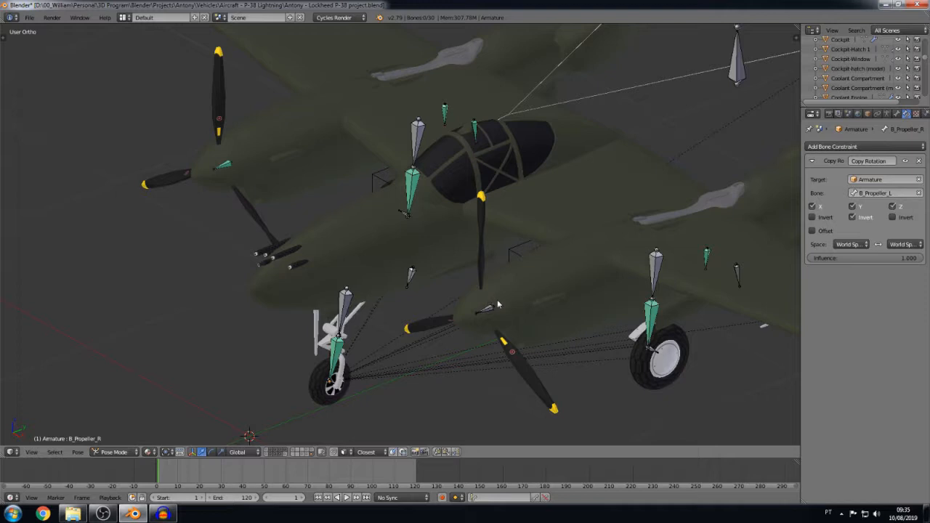
right_click(228, 168)
Step: Move the C_Ailerons_Main bone upward along the global Z axis to deflect the ailerons
shift+middle_drag(589, 302, 450, 343)
scroll(451, 349, down, 1)
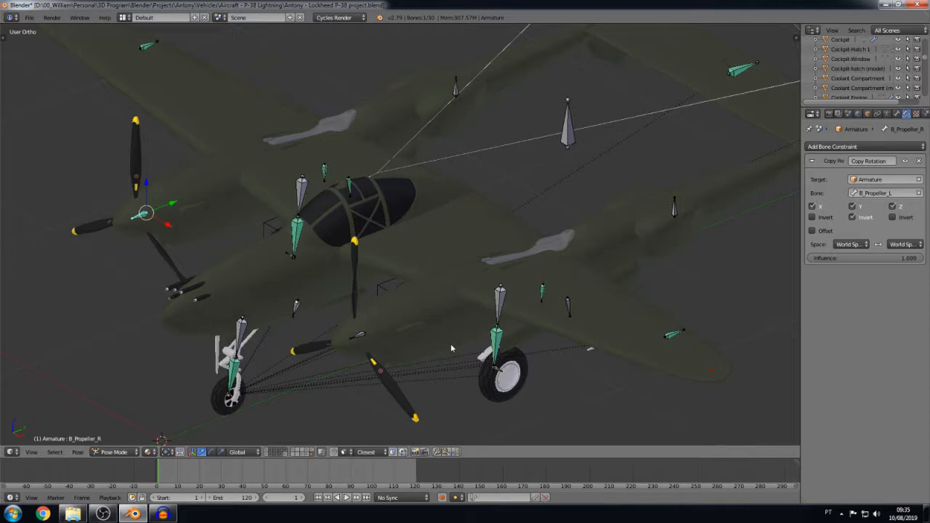
middle_drag(715, 380, 467, 372)
right_click(472, 298)
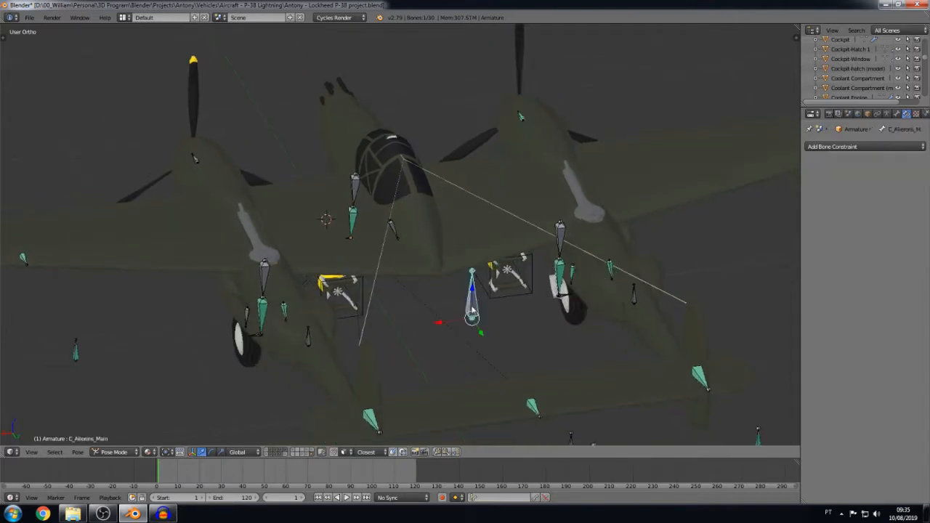
middle_drag(472, 298, 356, 351)
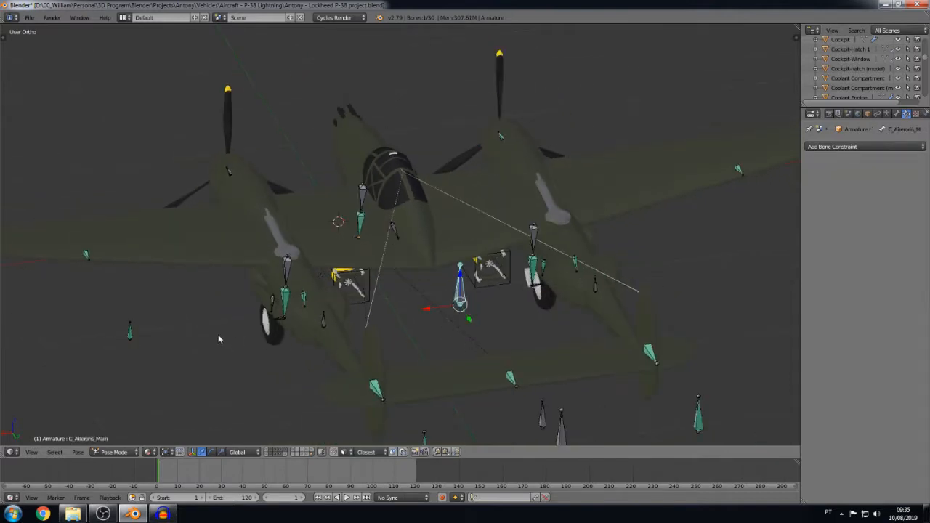
shift+middle_drag(198, 373, 237, 339)
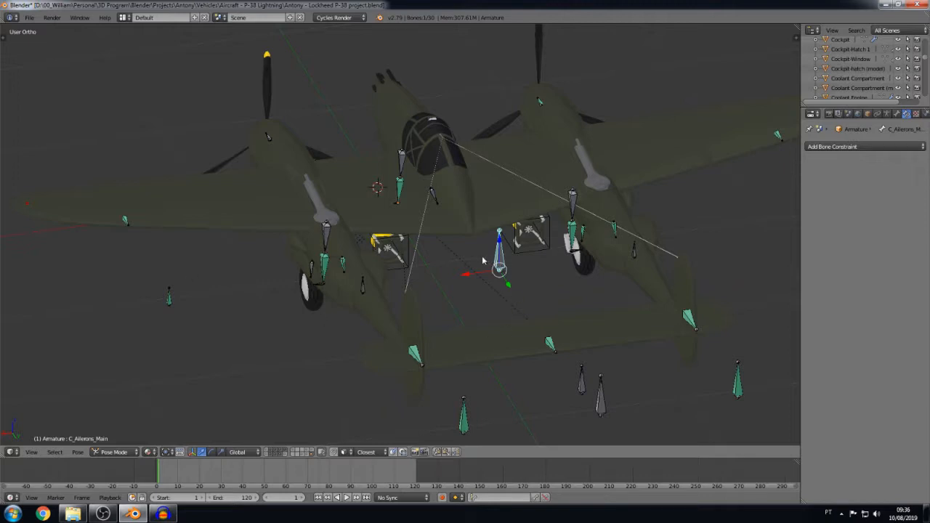
key(g)
key(z)
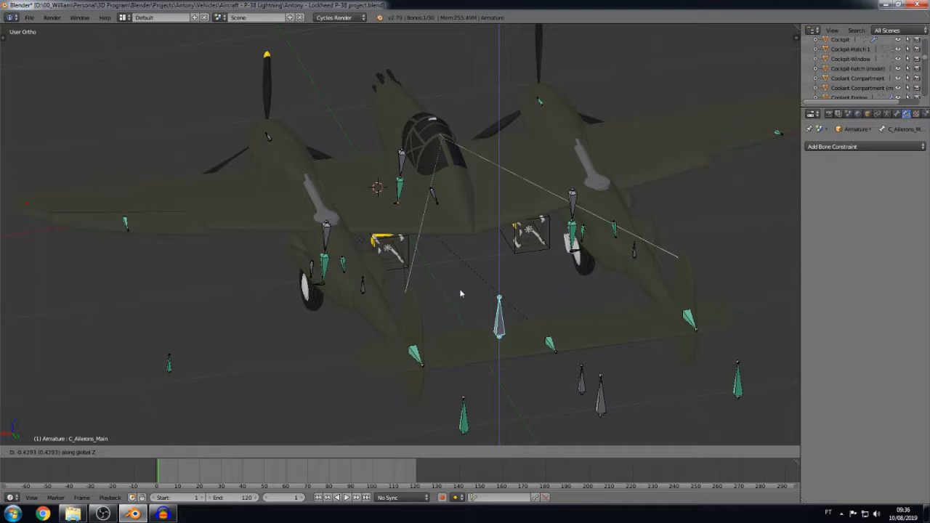
click(458, 241)
Step: Examine the aileron bones on both wings and the tail control bones from behind and from the side
shift+middle_drag(110, 244, 285, 260)
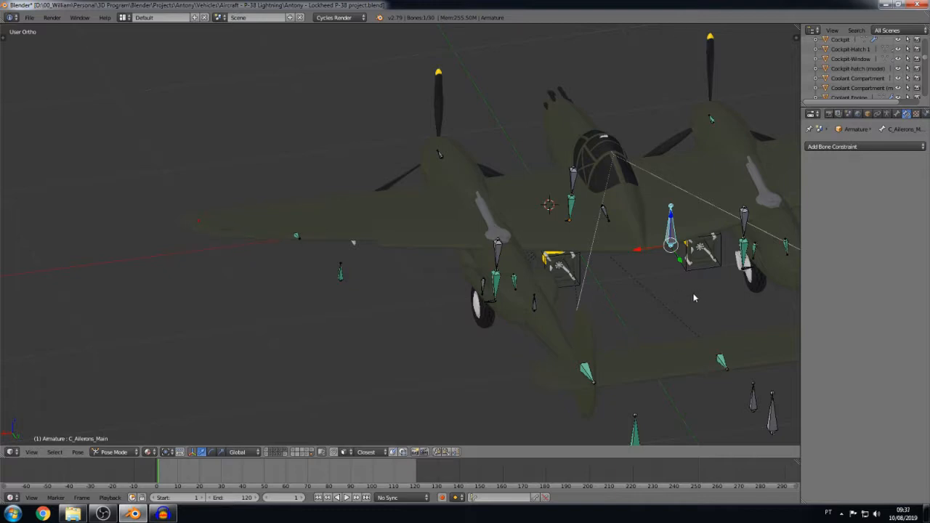
shift+middle_drag(657, 287, 439, 302)
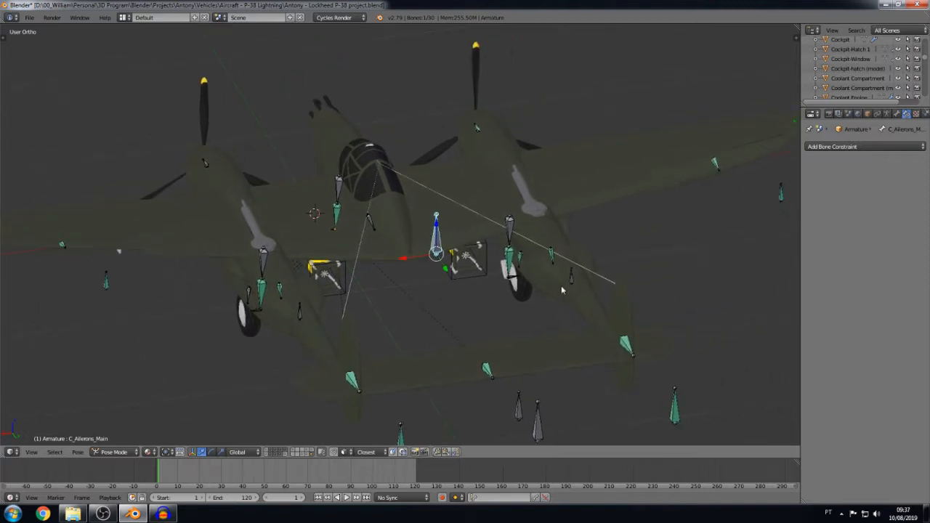
middle_drag(648, 294, 562, 288)
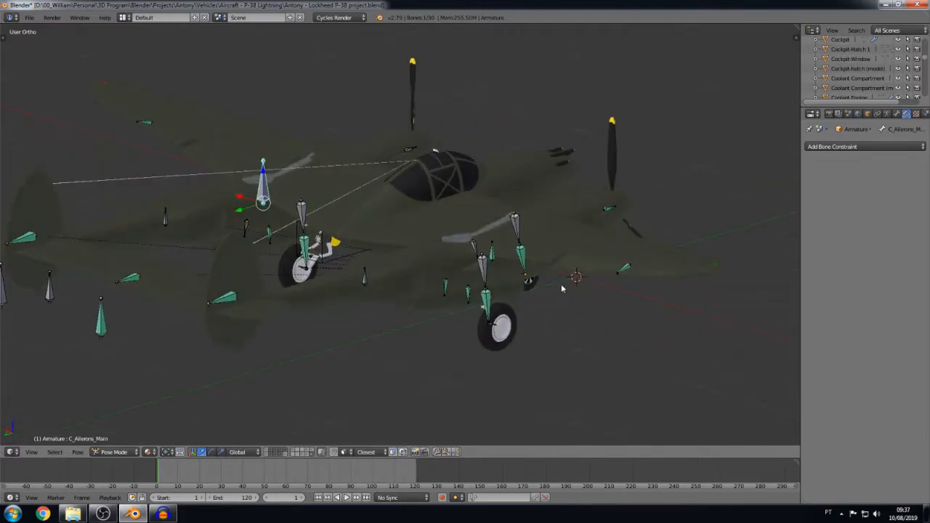
shift+middle_drag(307, 286, 472, 311)
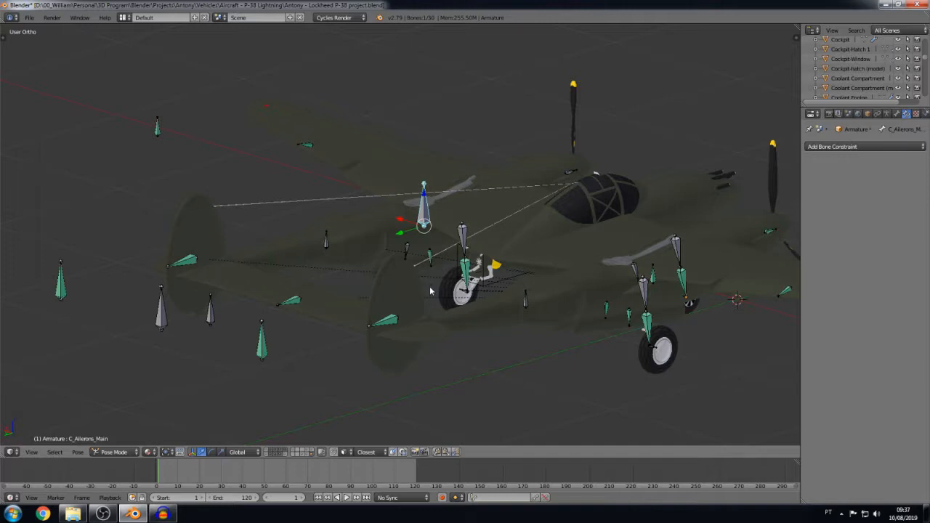
Step: Clear the pose transforms of the C_Ailerons_Main bone
key(space)
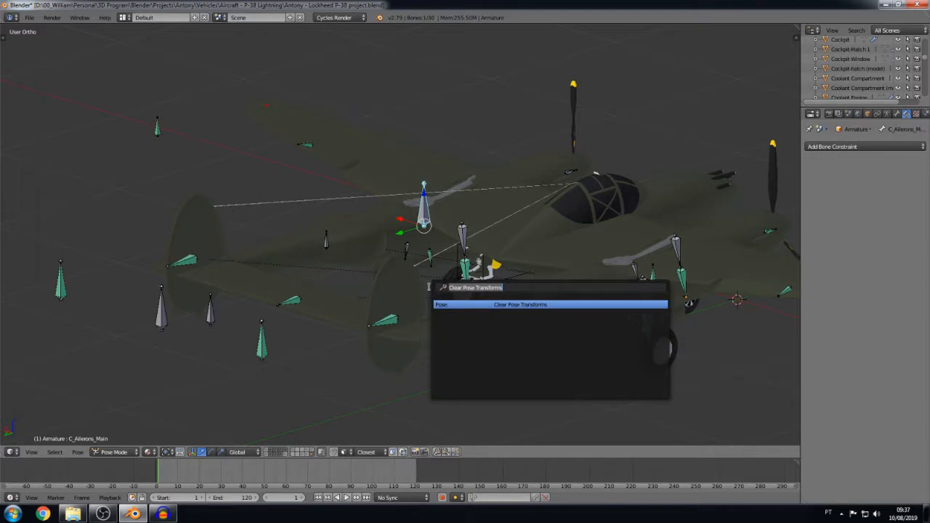
key(Return)
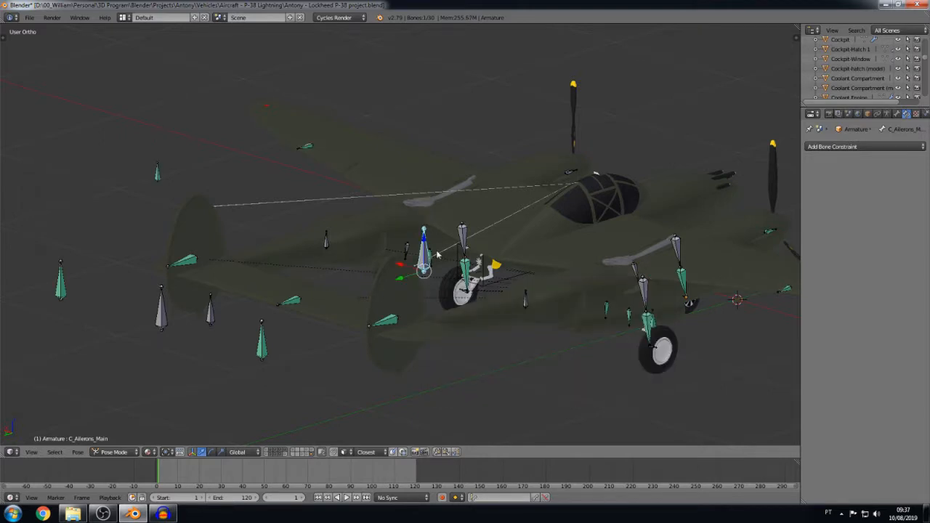
right_click(211, 314)
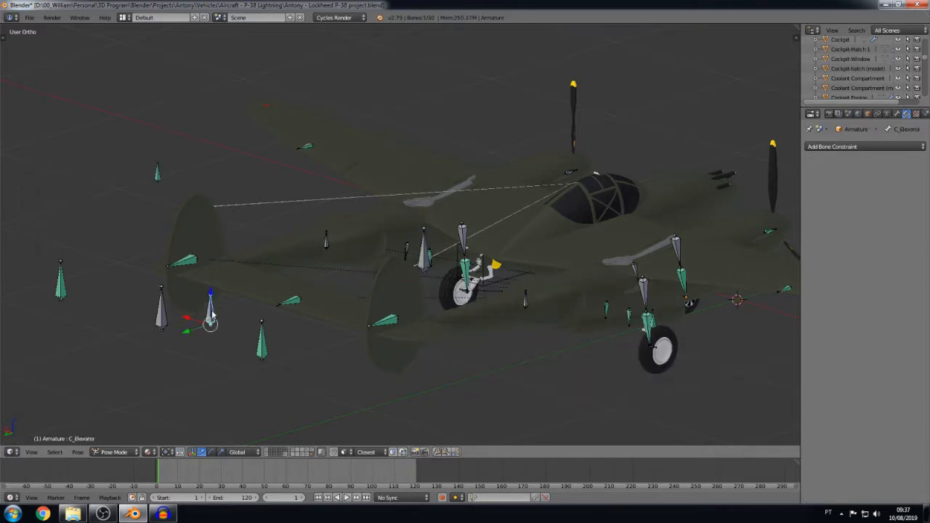
shift+middle_drag(191, 344, 263, 286)
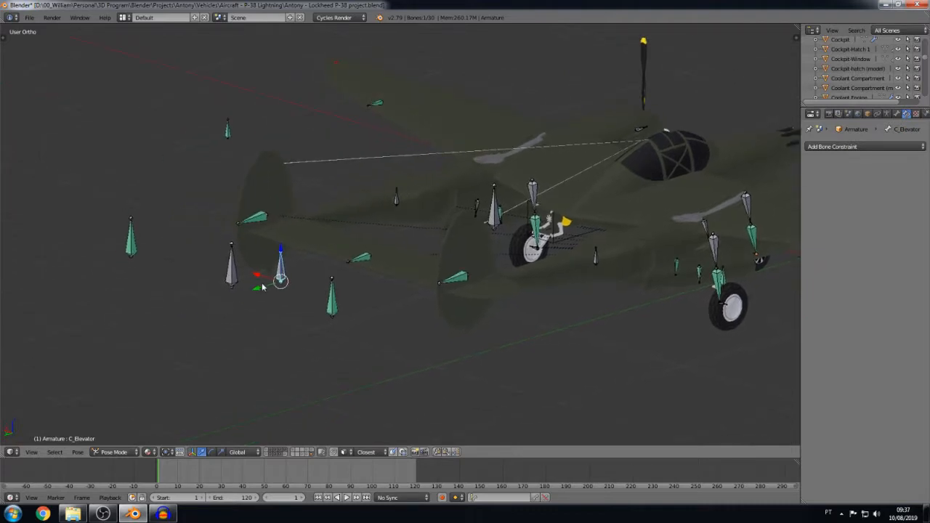
key(g)
key(z)
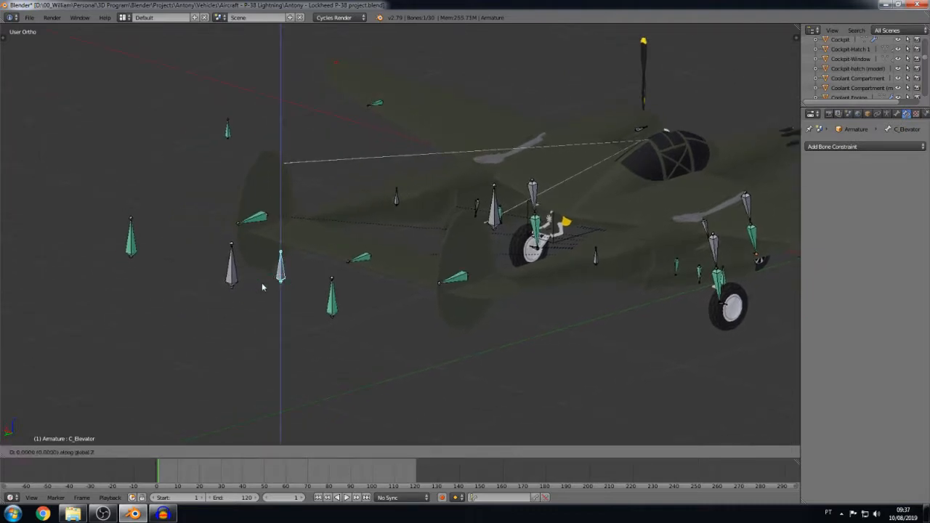
right_click(265, 286)
Step: Raise the C_Ailerons_Main bone along the global Z axis to deflect the ailerons
shift+middle_drag(480, 284, 407, 290)
right_click(419, 221)
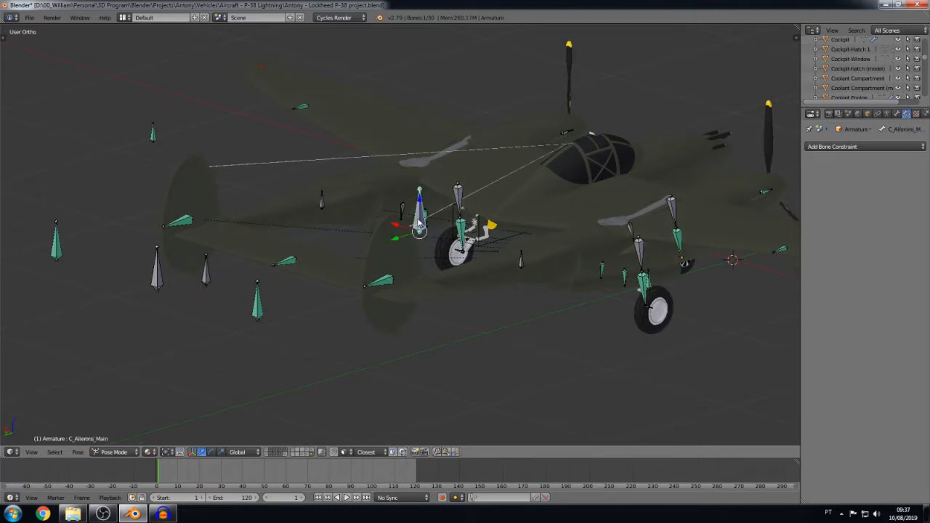
key(g)
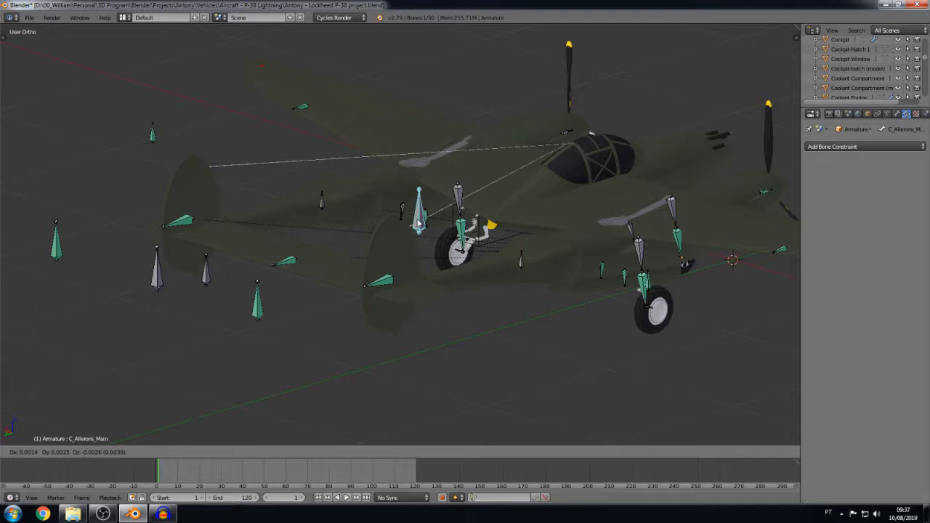
key(z)
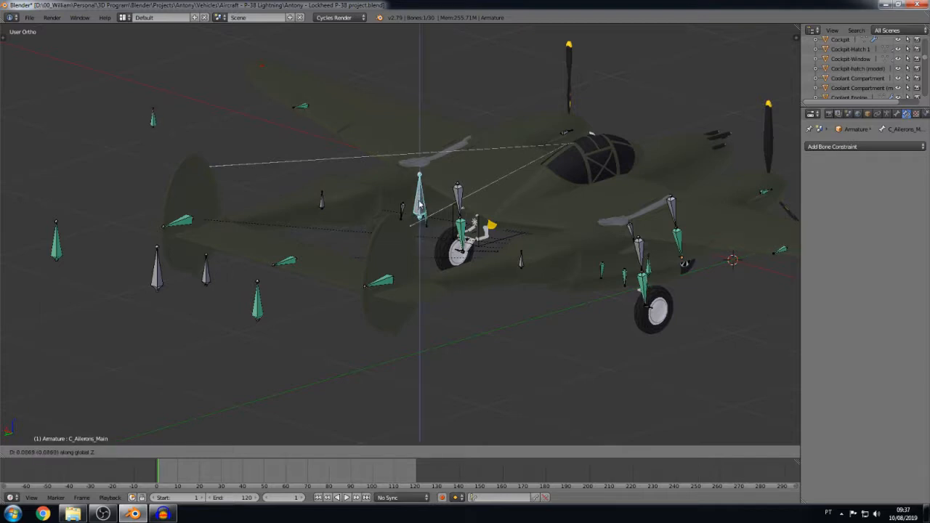
click(421, 197)
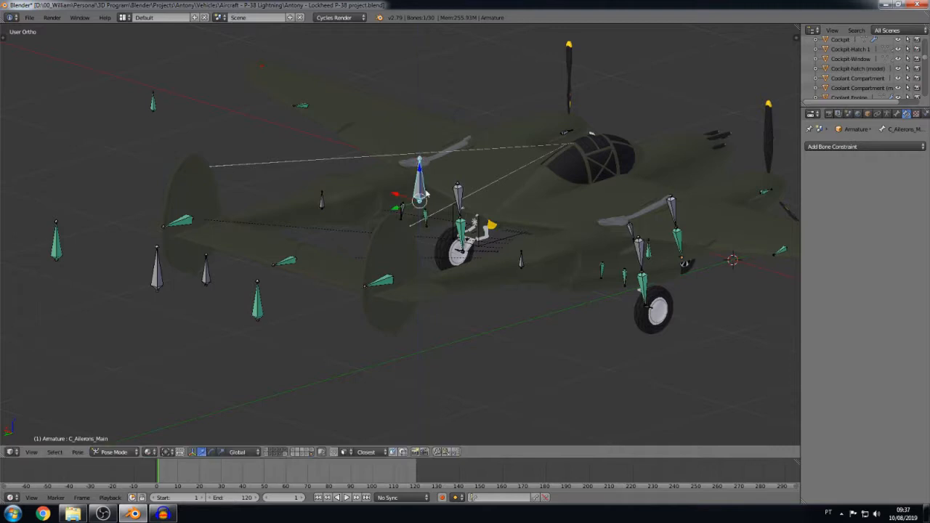
Step: Examine the Child Of constraints of the C_Ailerons_L and C_Ailerons_R bones and the Copy Rotation constraint of the B_Ailerons_R bone
right_click(153, 107)
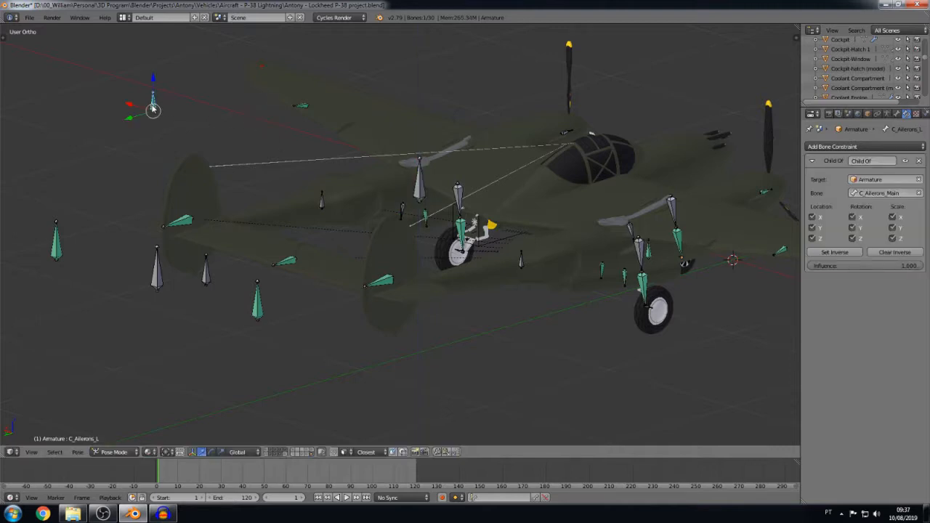
shift+middle_drag(311, 154, 240, 179)
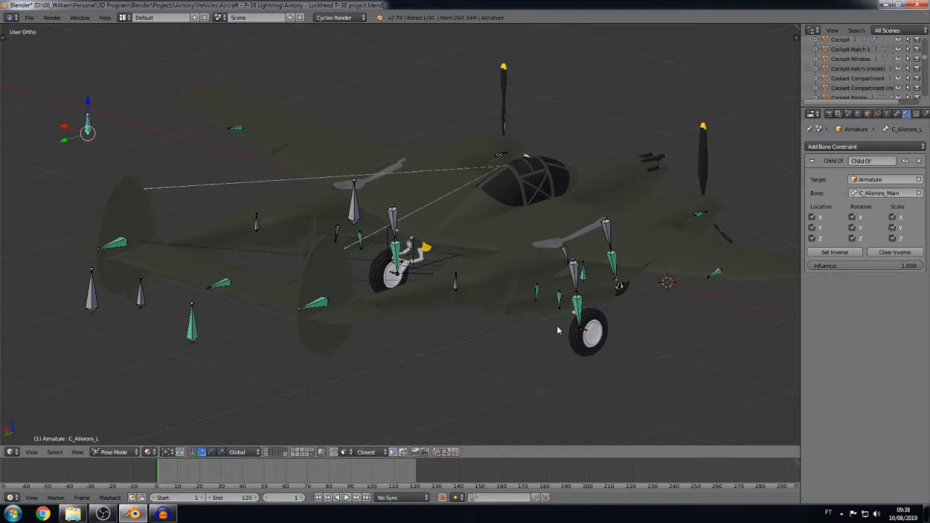
middle_drag(556, 330, 509, 308)
right_click(507, 305)
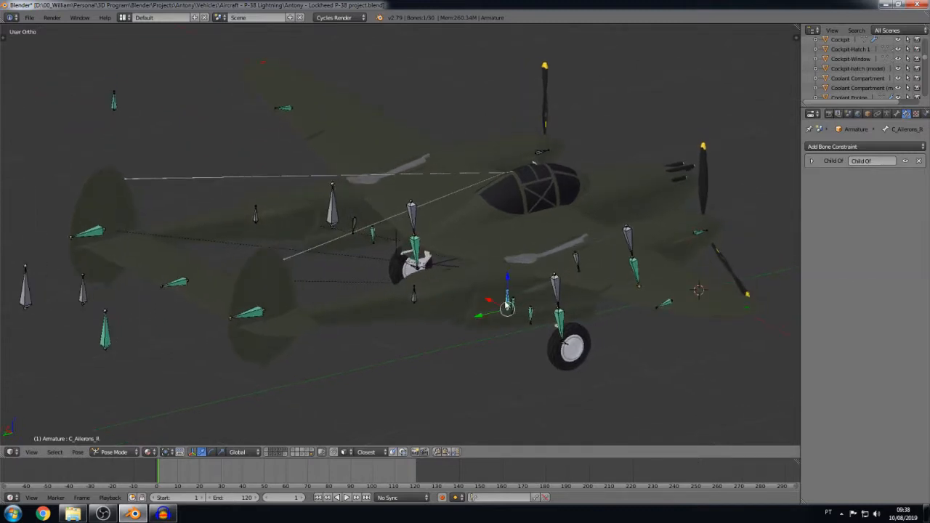
click(811, 161)
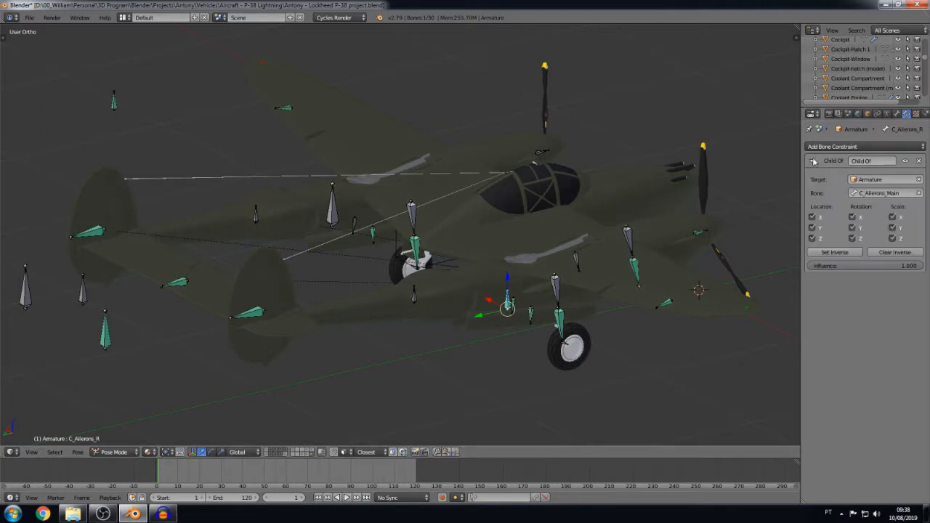
right_click(665, 305)
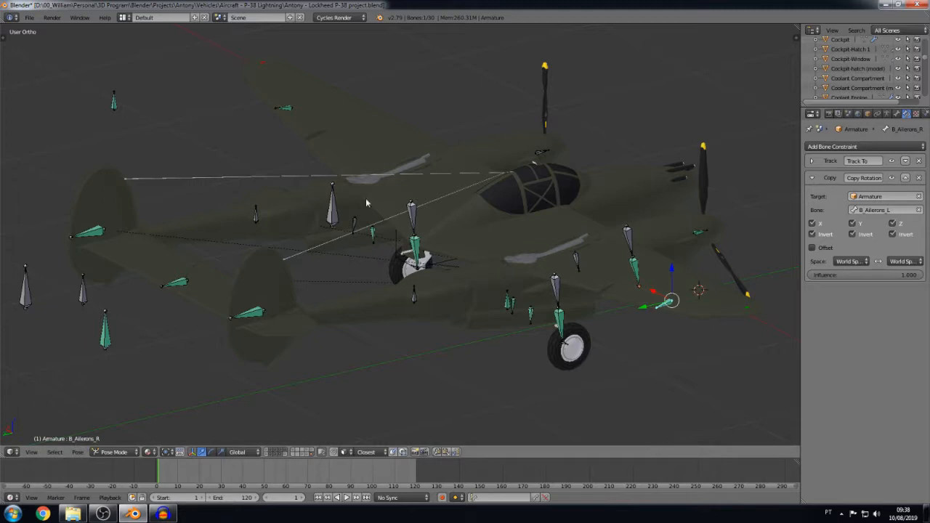
Step: Try moving the C_Ailerons_Main bone freely and along the global Z axis, and clear its pose transforms
right_click(332, 212)
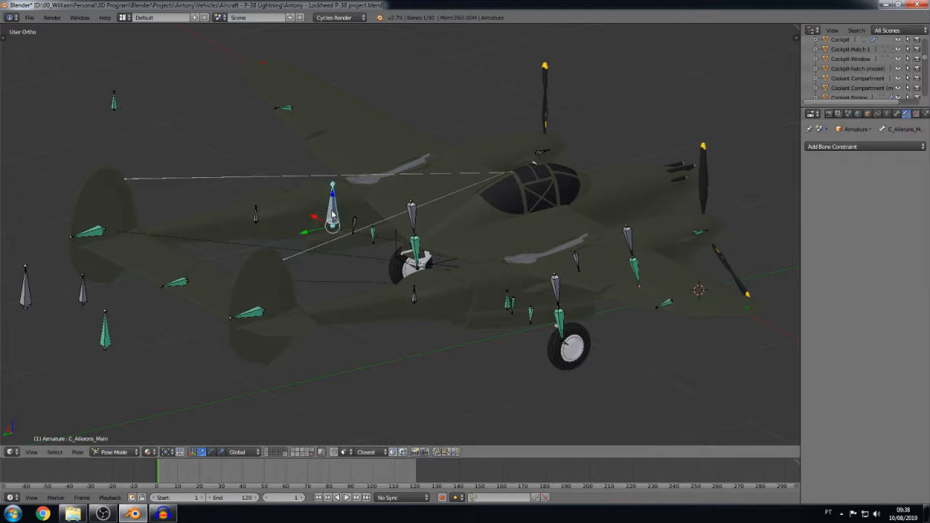
key(g)
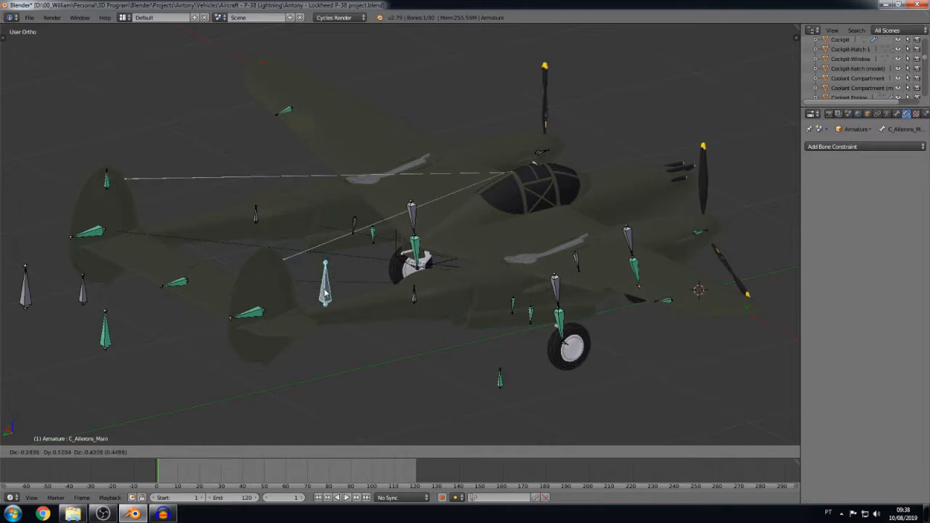
right_click(324, 292)
key(g)
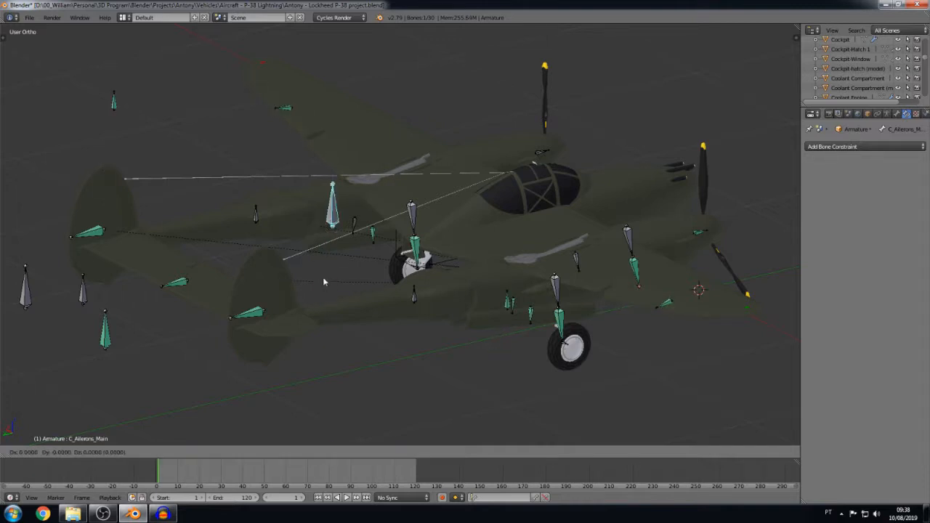
key(z)
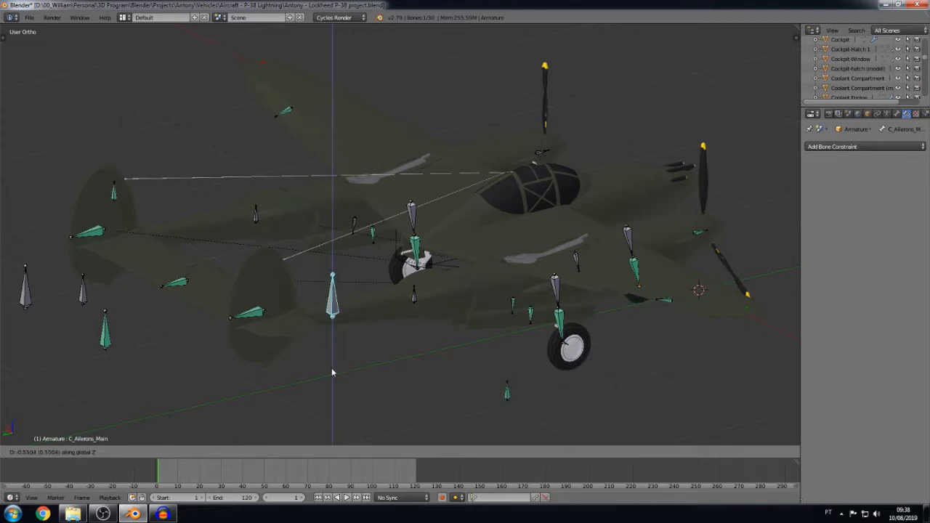
right_click(332, 373)
key(space)
key(Escape)
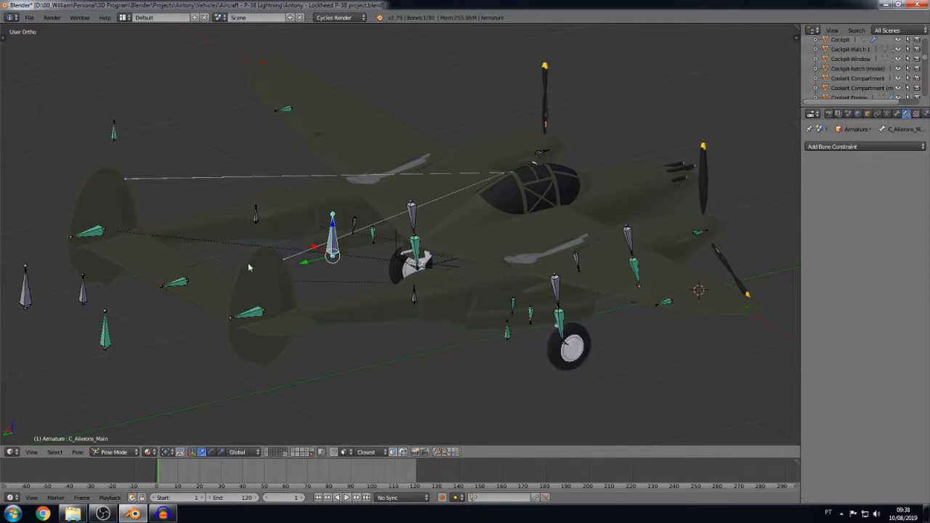
Step: Try moving the C_Elevator bone along the global Z axis to test the elevator's deflection
shift+middle_drag(249, 268, 342, 239)
right_click(179, 270)
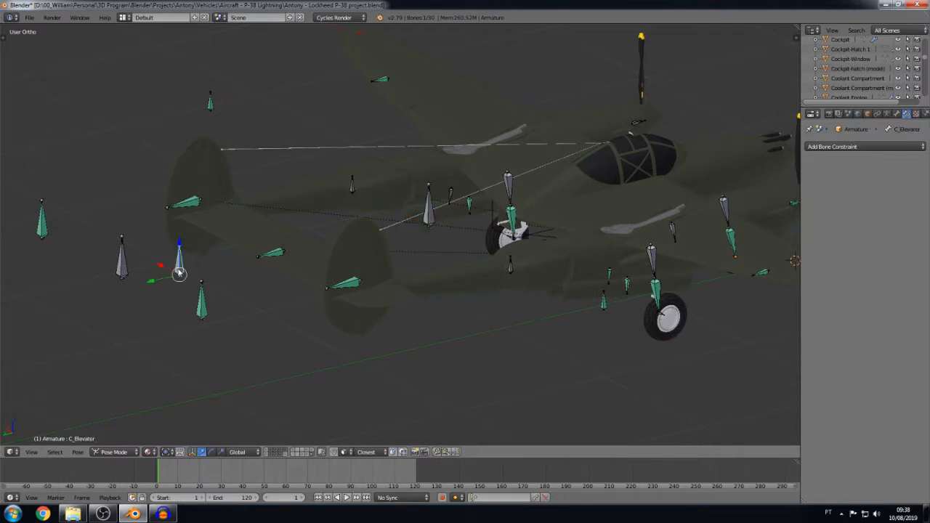
key(g)
key(z)
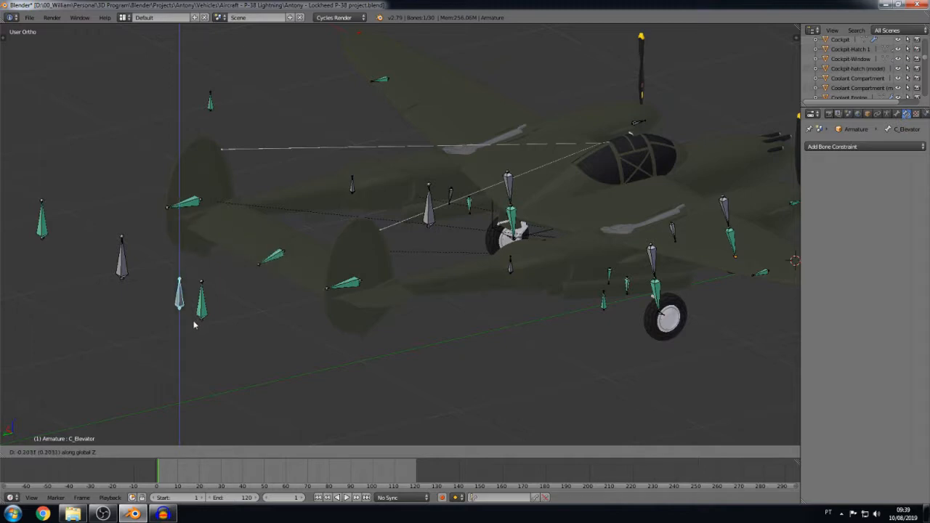
right_click(204, 279)
Step: Try moving the C_Rudder_Main bone along the global X axis to test both rudders
right_click(121, 265)
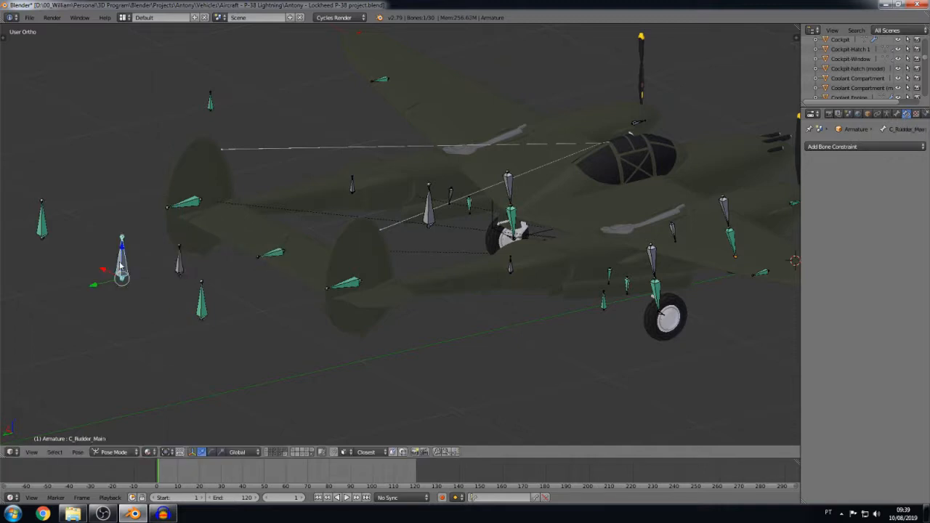
key(g)
key(x)
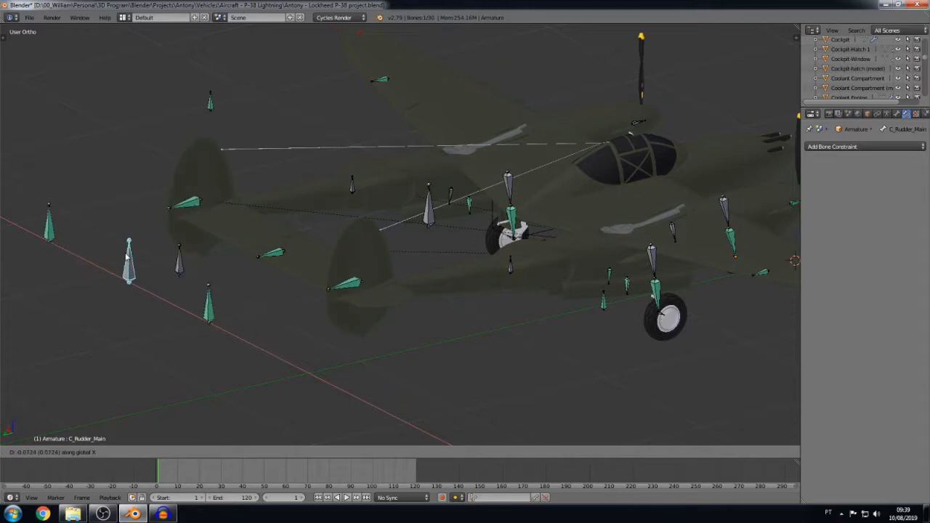
click(125, 255)
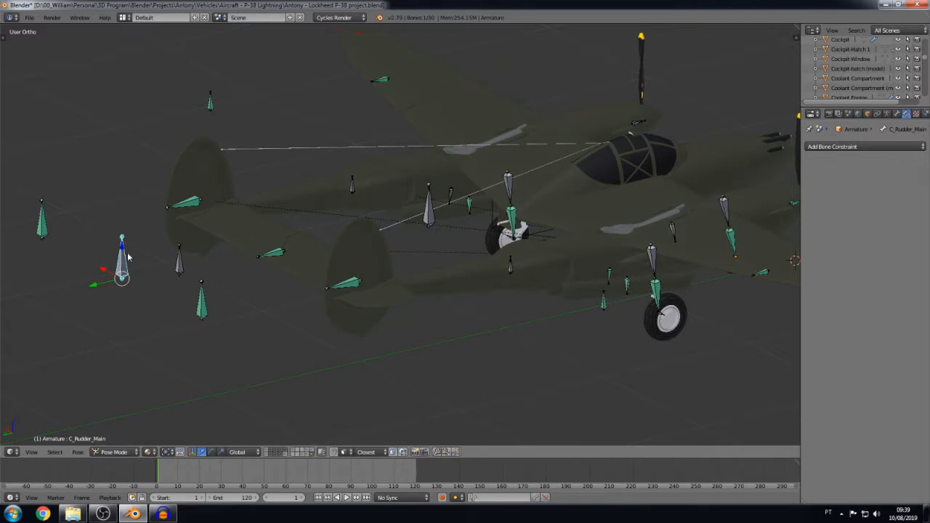
Step: Enter Edit Mode on the Radiator Exit Flap mesh and select only the geometry of the flap on the tail boom's outer side
key(a)
middle_drag(184, 274, 291, 317)
scroll(370, 259, up, 2)
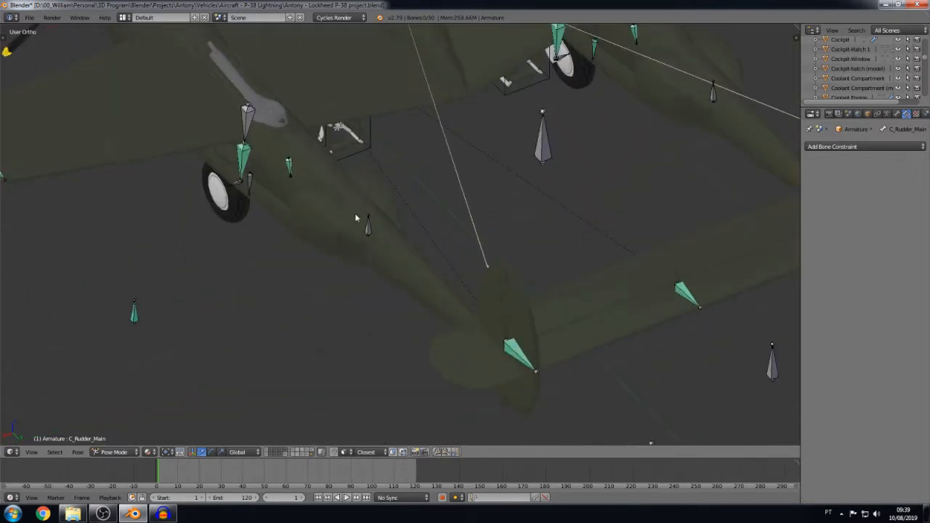
right_click(352, 250)
scroll(352, 251, up, 3)
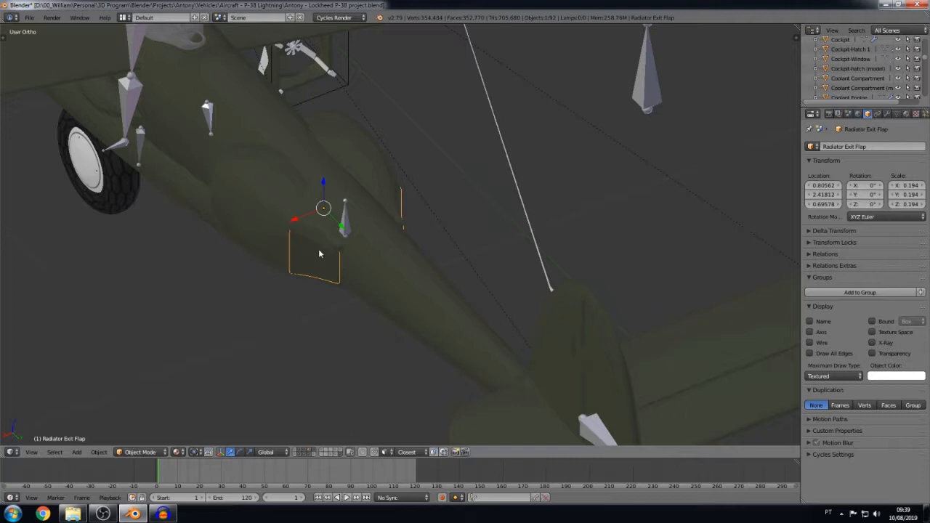
key(Tab)
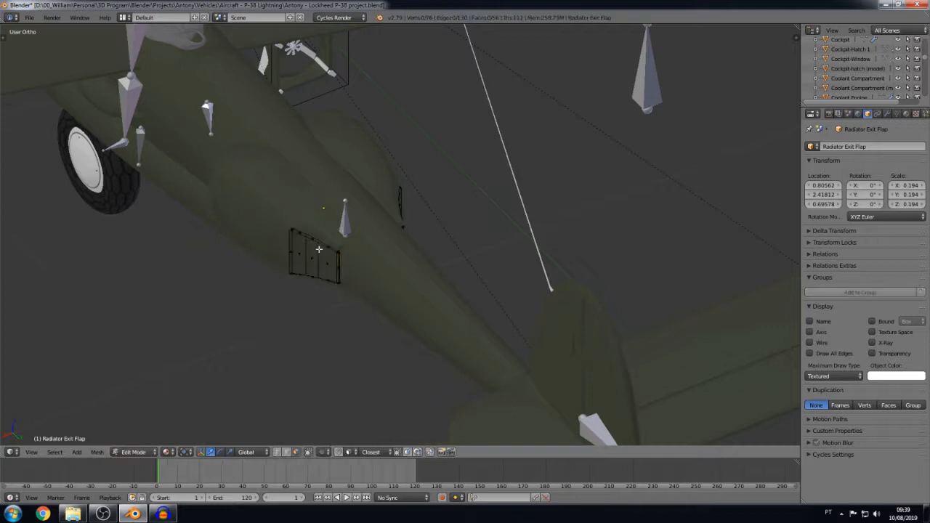
key(a)
key(a)
key(b)
drag(253, 203, 358, 316)
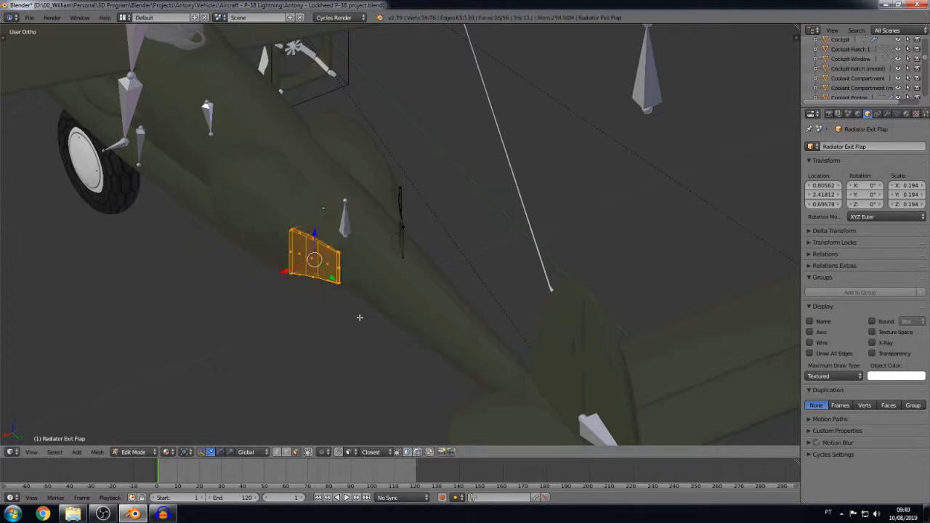
Step: Rotate the outer radiator flap about -37° around the global Z axis and shift it about 0.036 along the global X axis
key(r)
key(z)
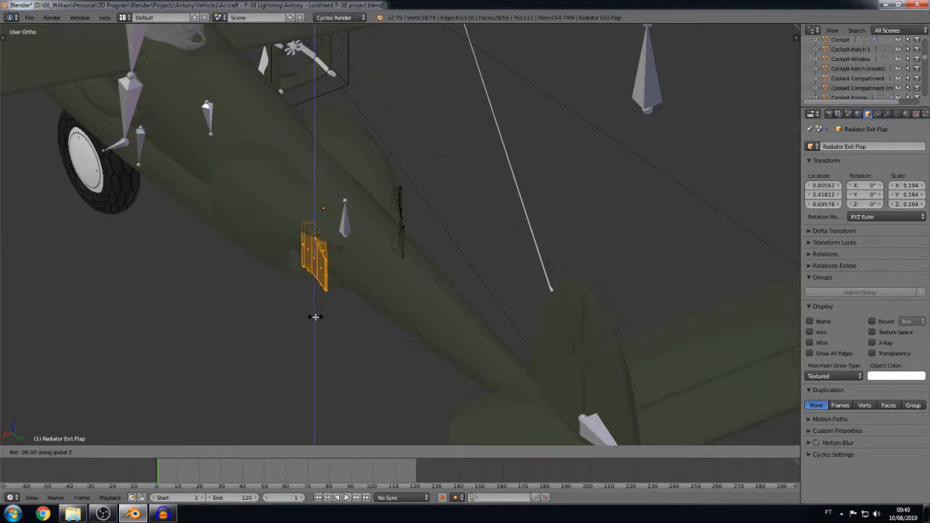
click(318, 316)
key(g)
key(x)
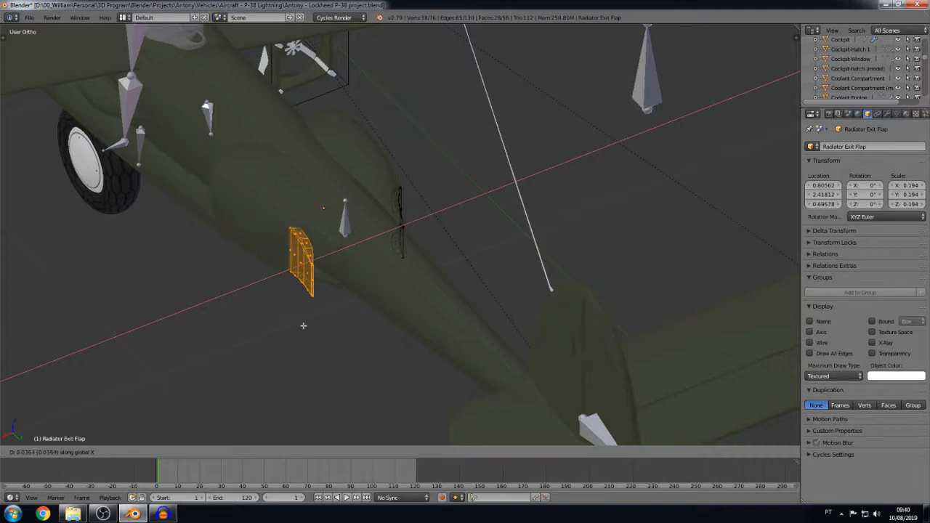
click(303, 326)
Step: Rotate the inner radiator flap around global Z, shift it about -0.034 along global X, and return to Object Mode
middle_drag(380, 302, 323, 357)
key(b)
drag(393, 223, 326, 323)
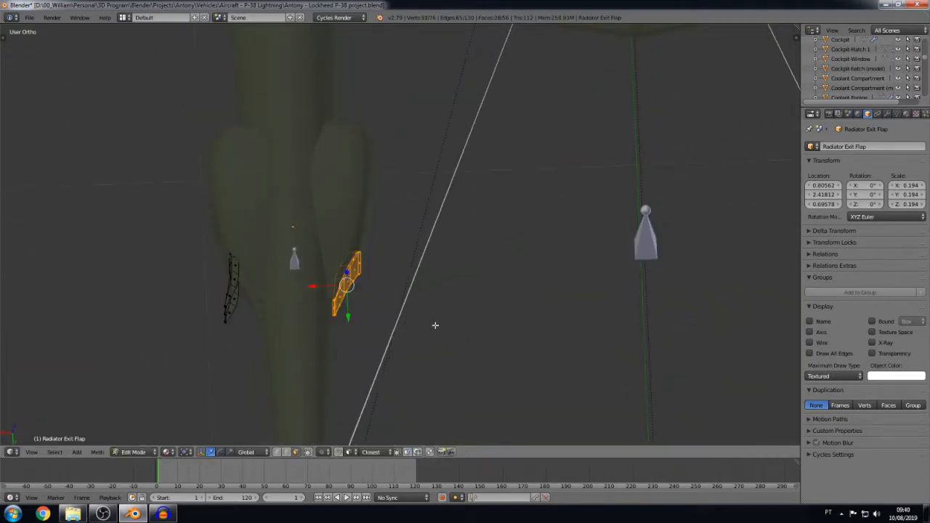
key(r)
key(z)
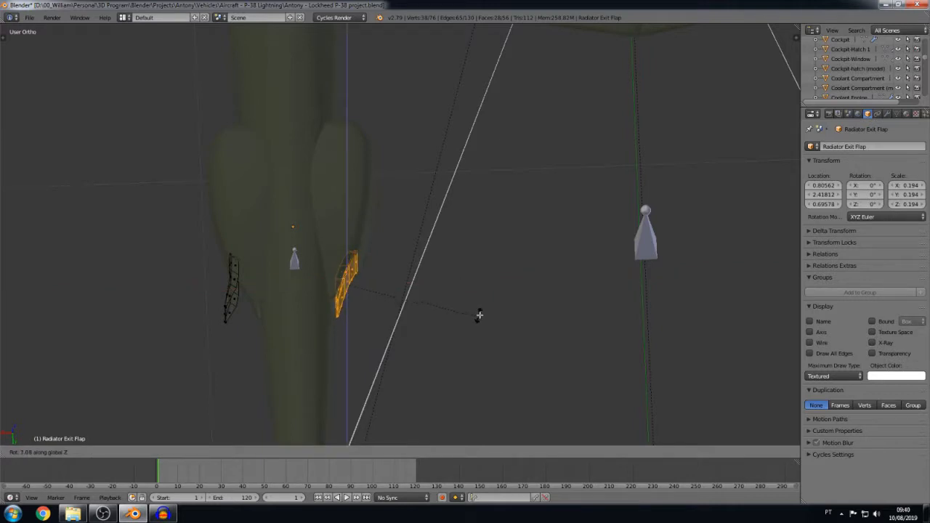
click(489, 255)
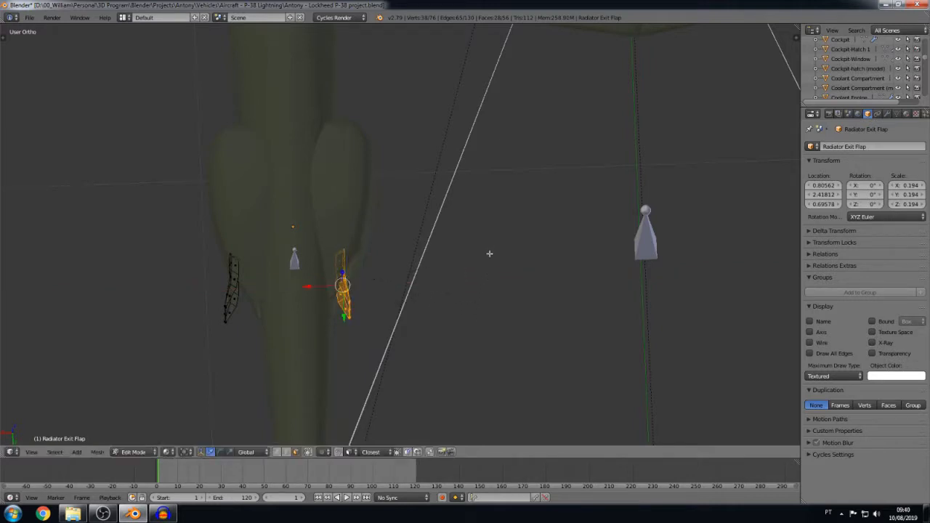
key(g)
key(x)
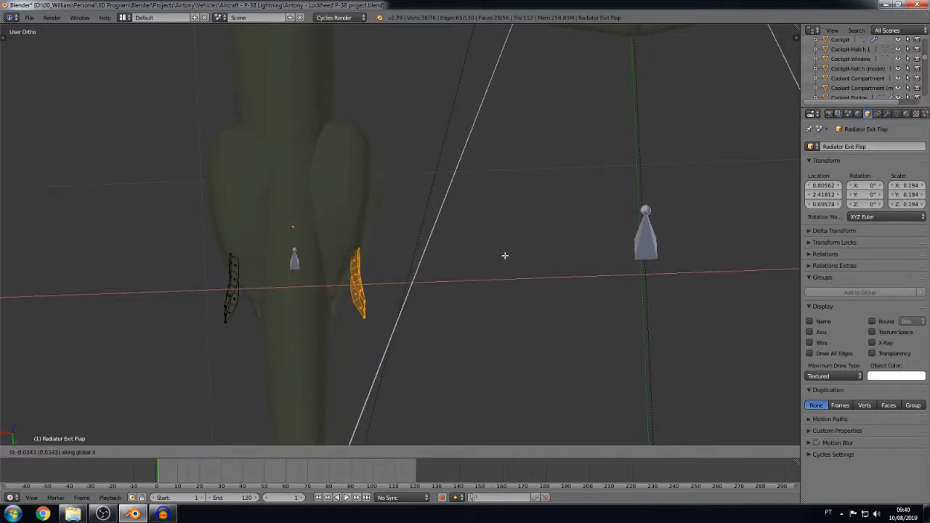
click(505, 255)
key(a)
key(Tab)
middle_drag(385, 371, 266, 292)
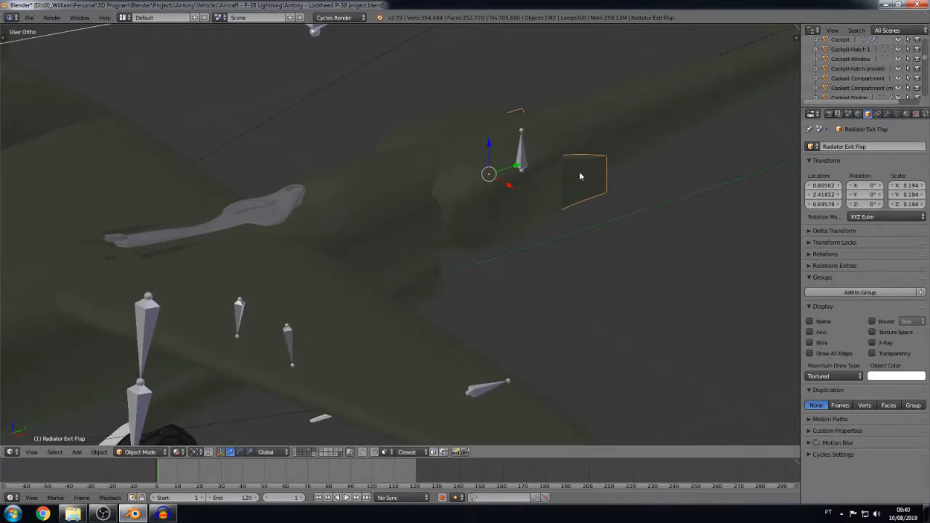
Step: Deselect the Radiator Exit Flap object, leaving nothing selected on the aircraft
scroll(573, 183, down, 3)
scroll(509, 282, down, 3)
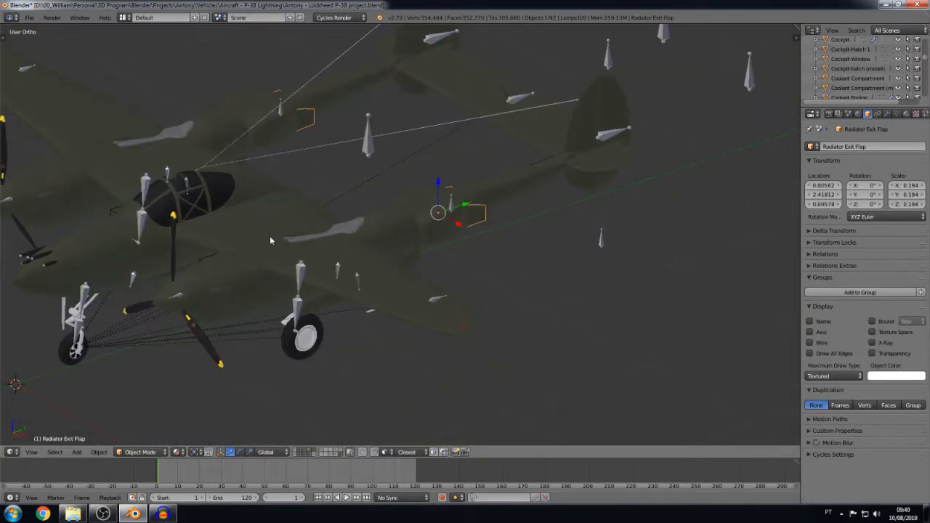
shift+middle_drag(272, 240, 331, 272)
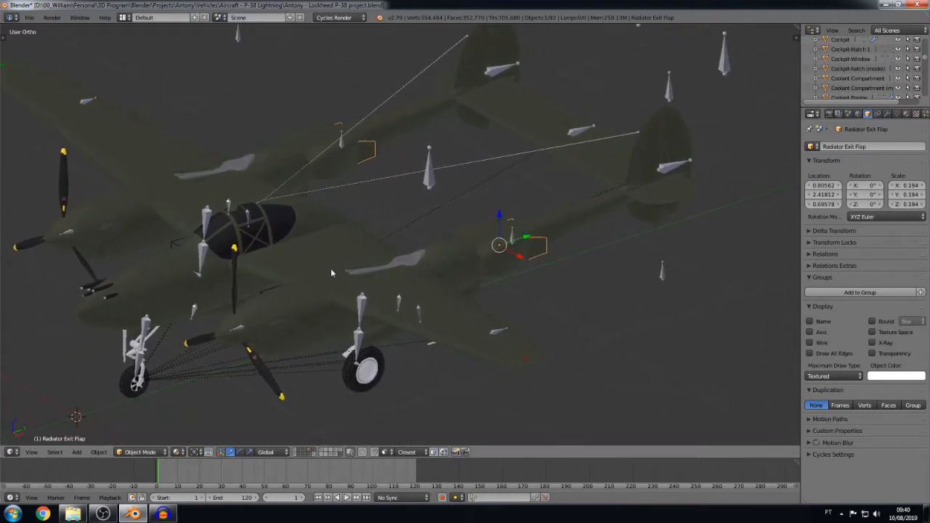
scroll(552, 290, up, 1)
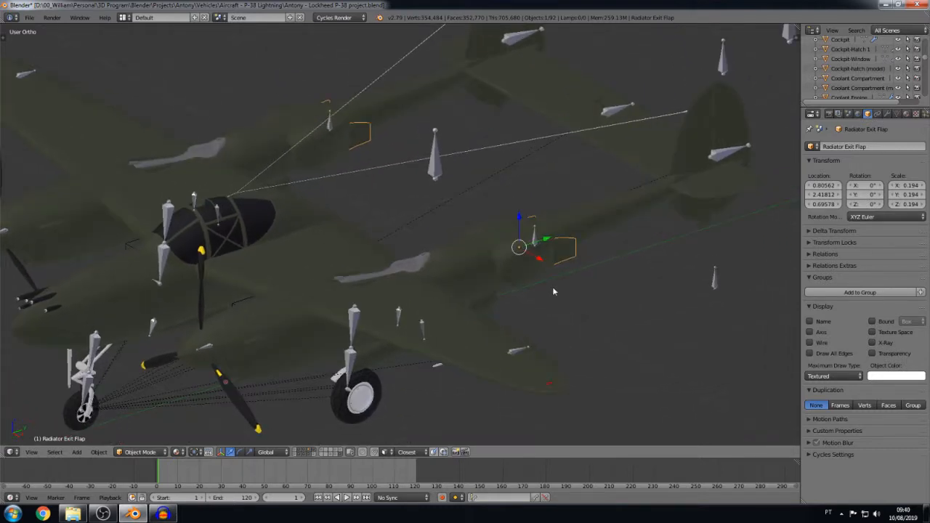
key(a)
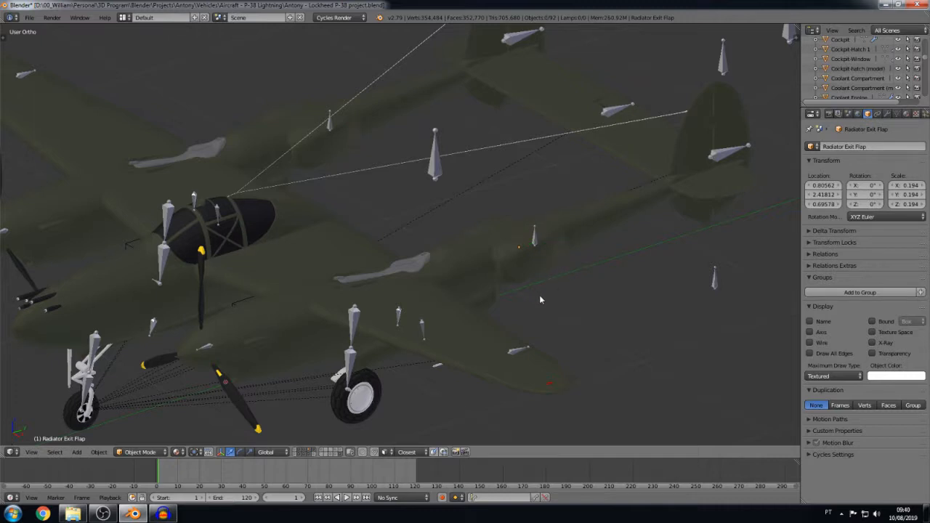
Step: Examine the cockpit canopy's glass and framing closely from both sides of the fuselage
shift+middle_drag(395, 342, 557, 309)
scroll(380, 250, up, 8)
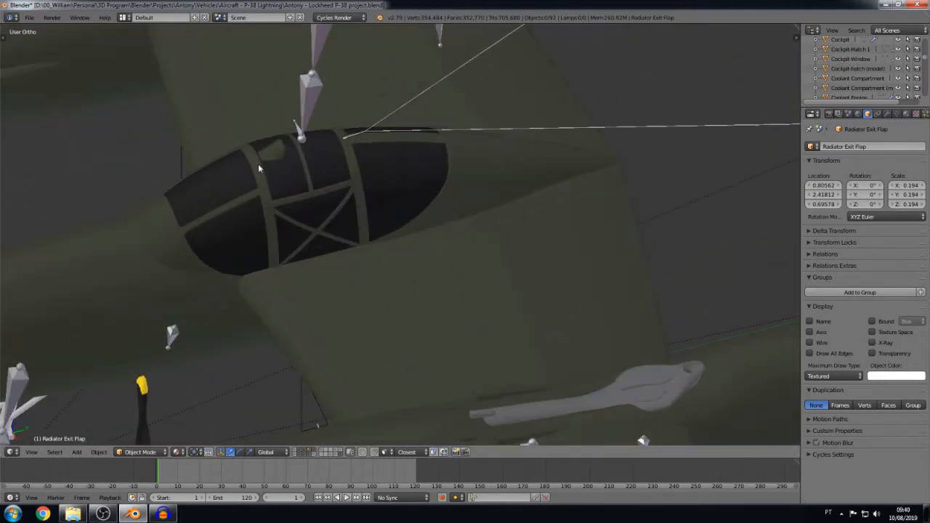
shift+middle_drag(258, 168, 322, 270)
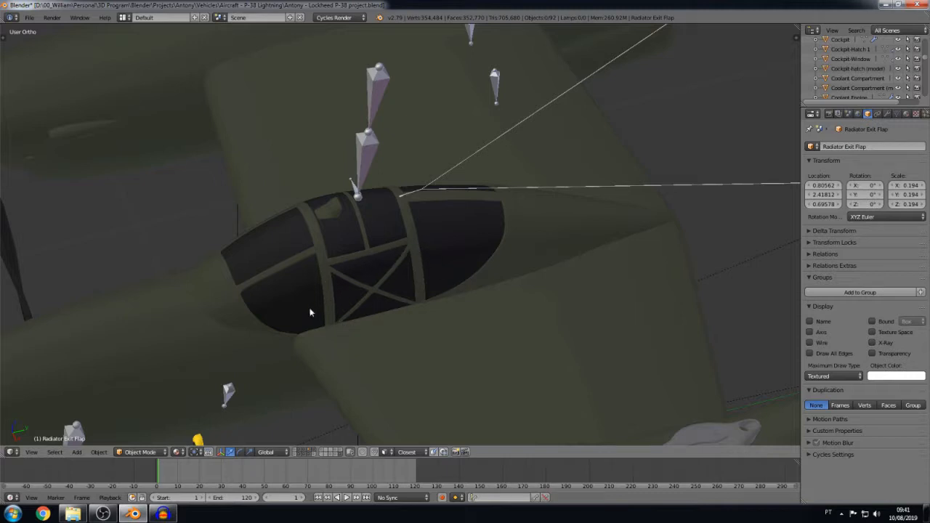
middle_drag(328, 311, 501, 265)
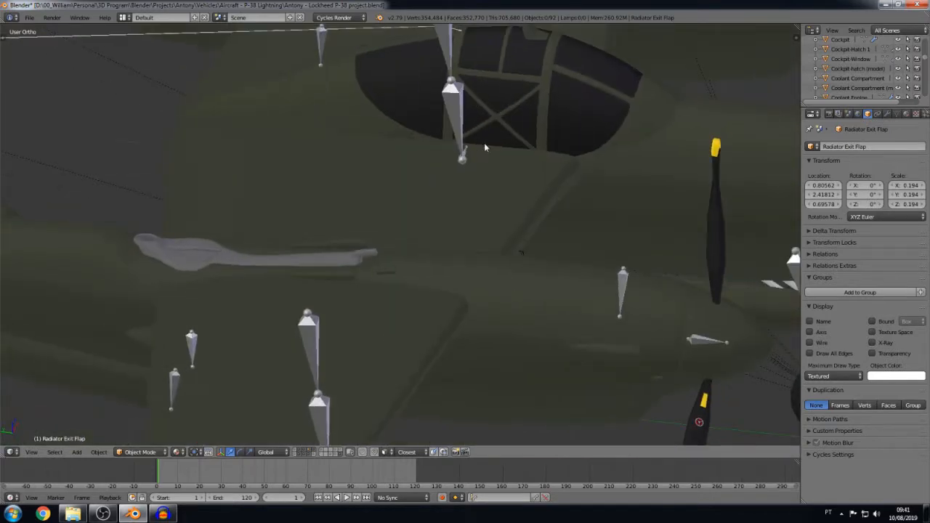
shift+middle_drag(473, 156, 387, 274)
scroll(389, 274, up, 3)
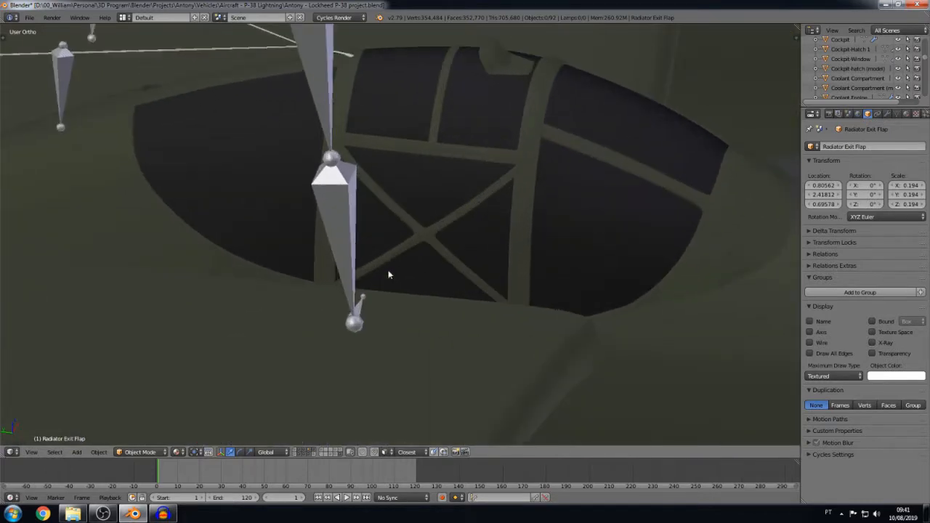
scroll(388, 274, down, 2)
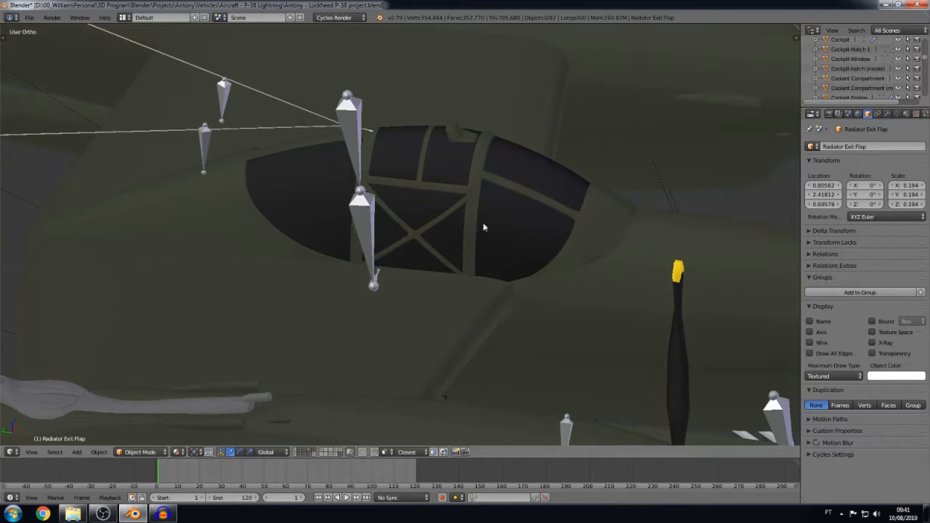
middle_drag(484, 228, 277, 231)
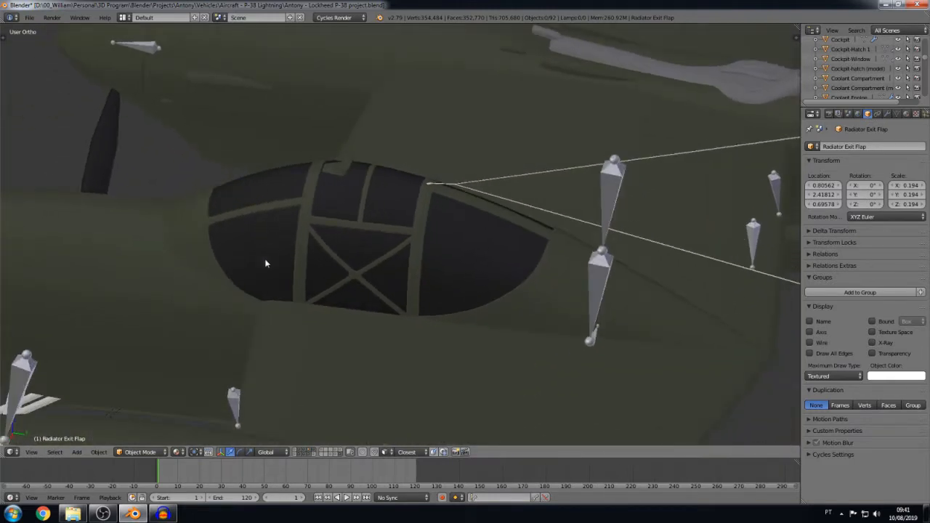
Step: Set the viewport shading to Material and inspect the cockpit canopy from behind
click(181, 452)
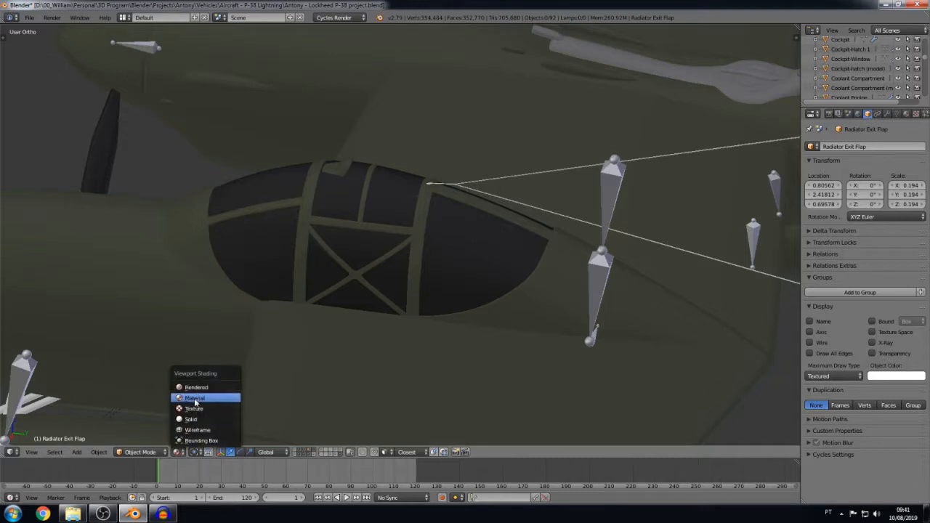
click(194, 398)
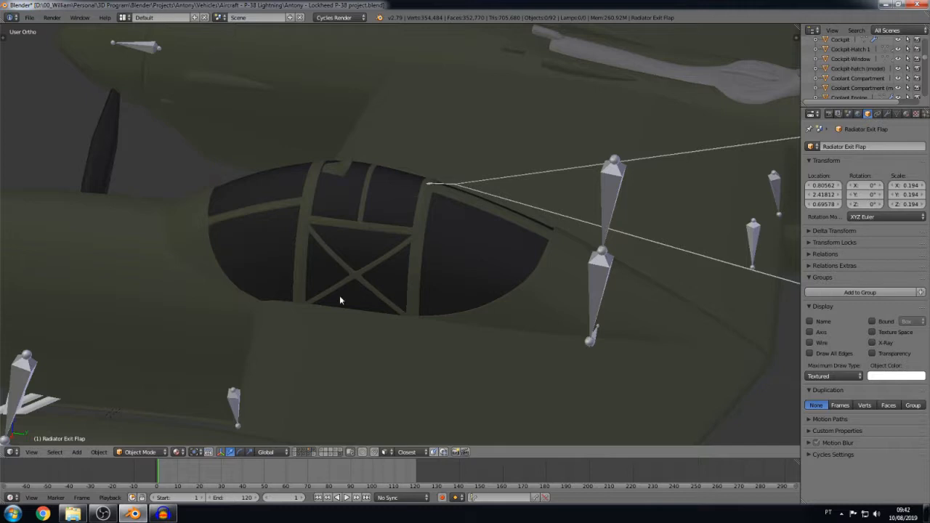
scroll(341, 291, up, 2)
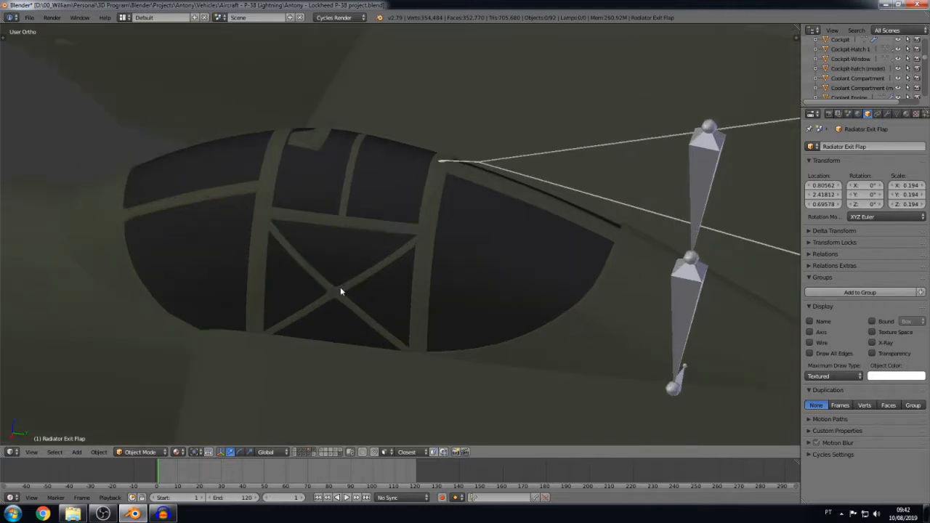
middle_drag(550, 313, 499, 293)
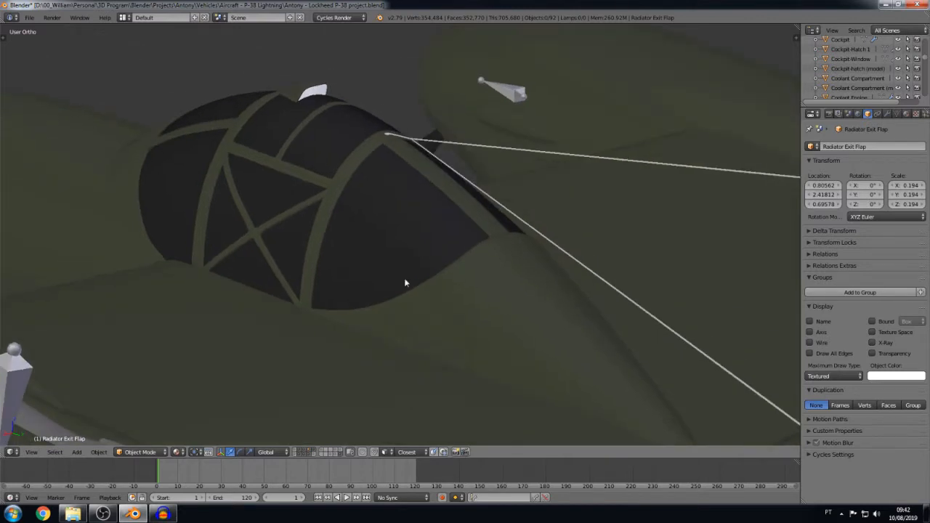
shift+middle_drag(199, 280, 333, 288)
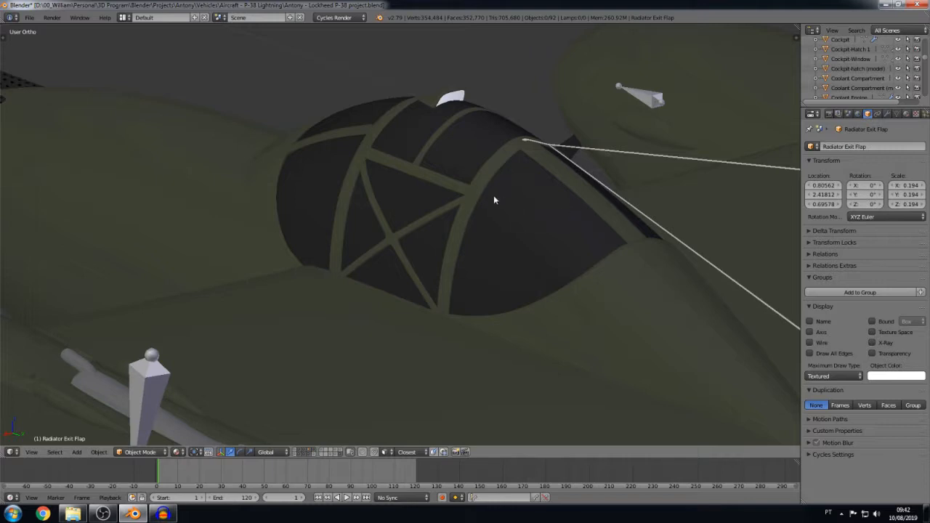
Step: Hide the canopy's middle section, including Cockpit-Window, Cockpit-Hatch 1, Canopy Alloy plate 02 and Canopy Alloy plate 03
right_click(405, 206)
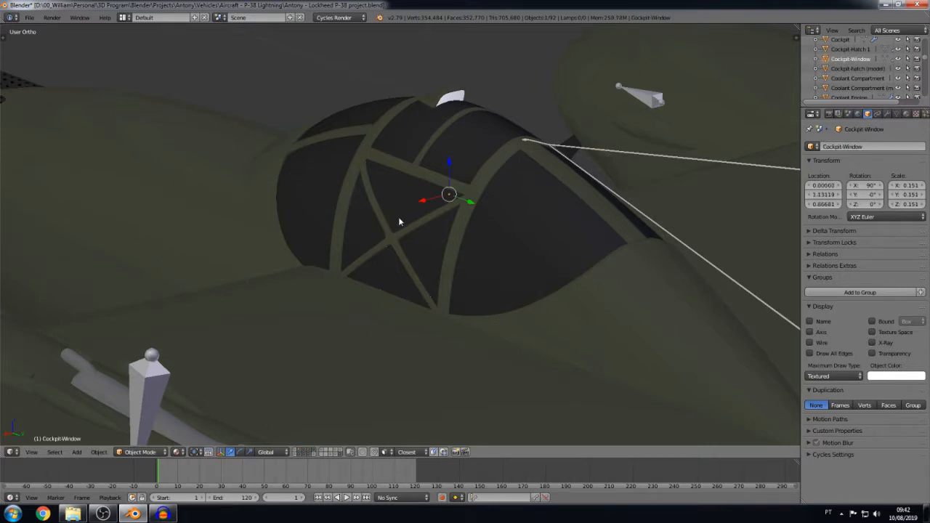
right_click(392, 241)
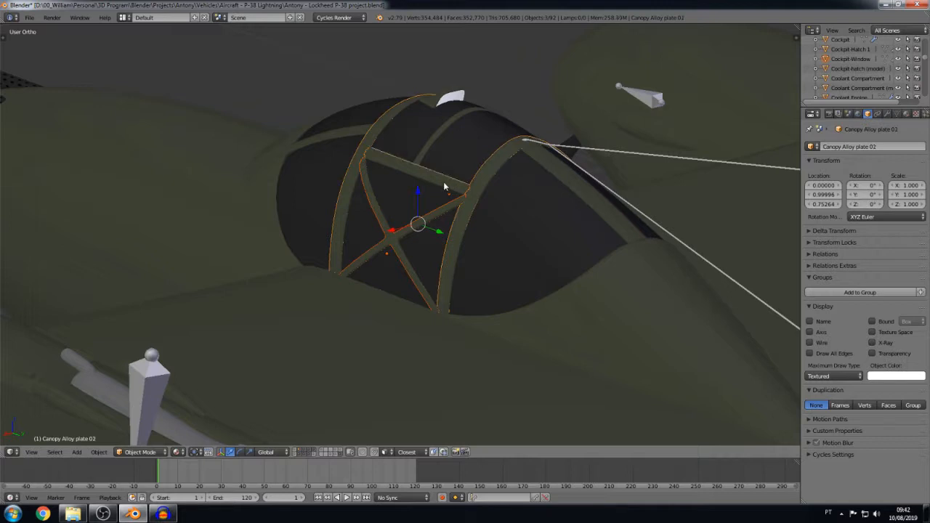
shift+right_click(445, 186)
shift+right_click(451, 155)
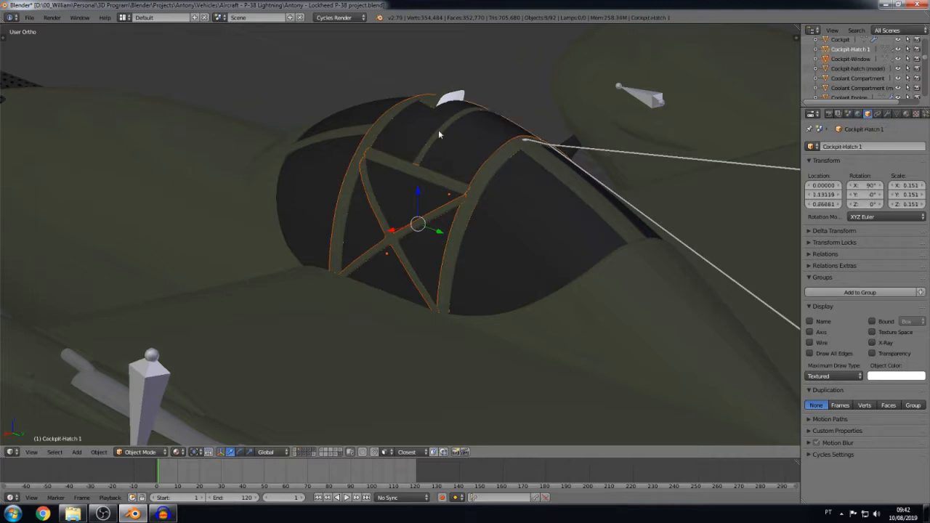
shift+right_click(434, 144)
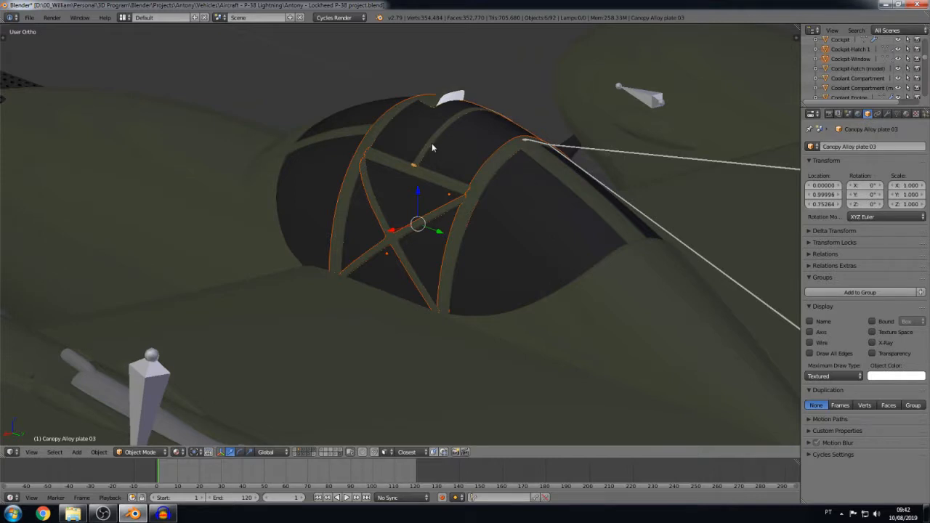
middle_drag(526, 237, 528, 265)
key(h)
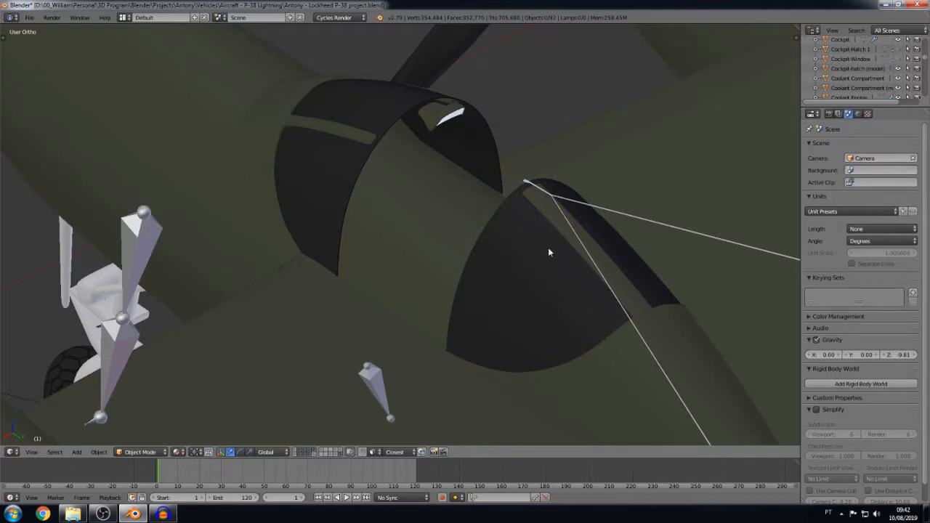
Step: Inspect the open cockpit from both sides, undo hiding the canopy parts and deselect everything
middle_drag(547, 247, 324, 253)
middle_drag(263, 255, 439, 235)
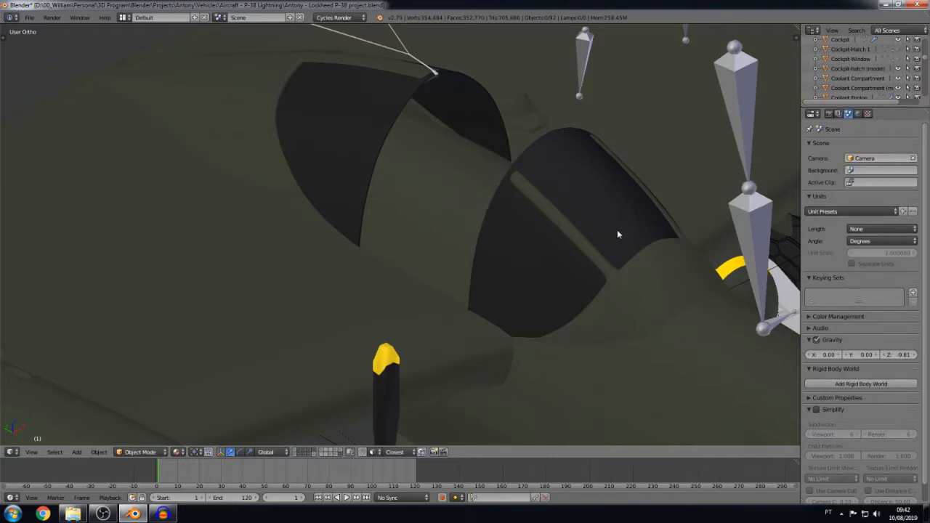
middle_drag(619, 234, 434, 237)
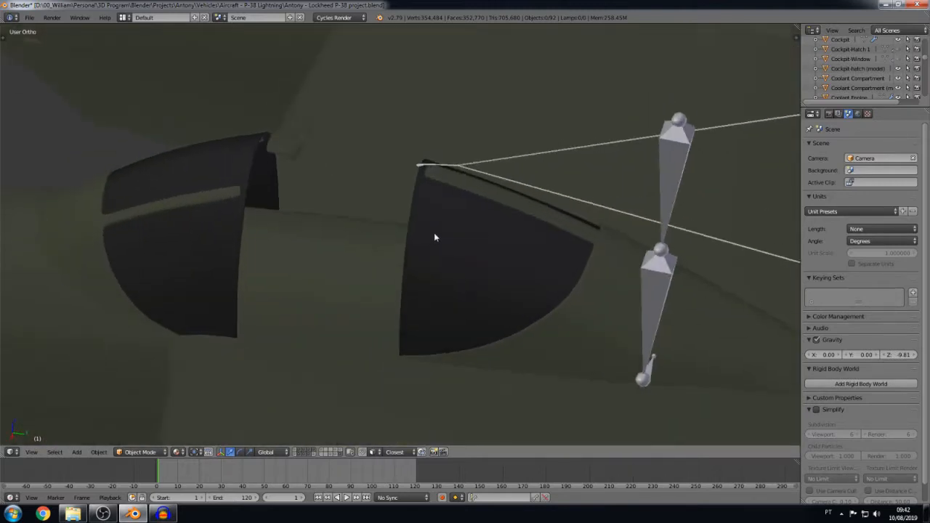
shift+middle_drag(311, 256, 447, 200)
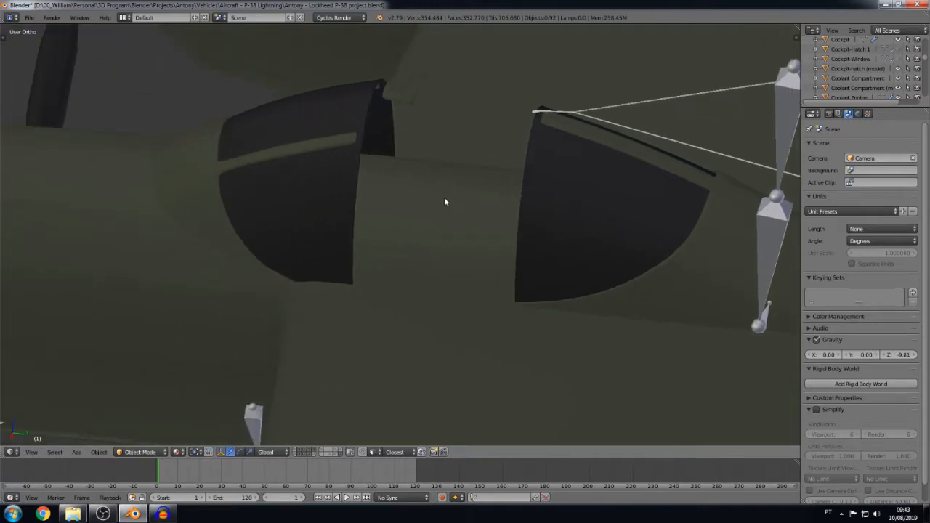
scroll(445, 207, down, 5)
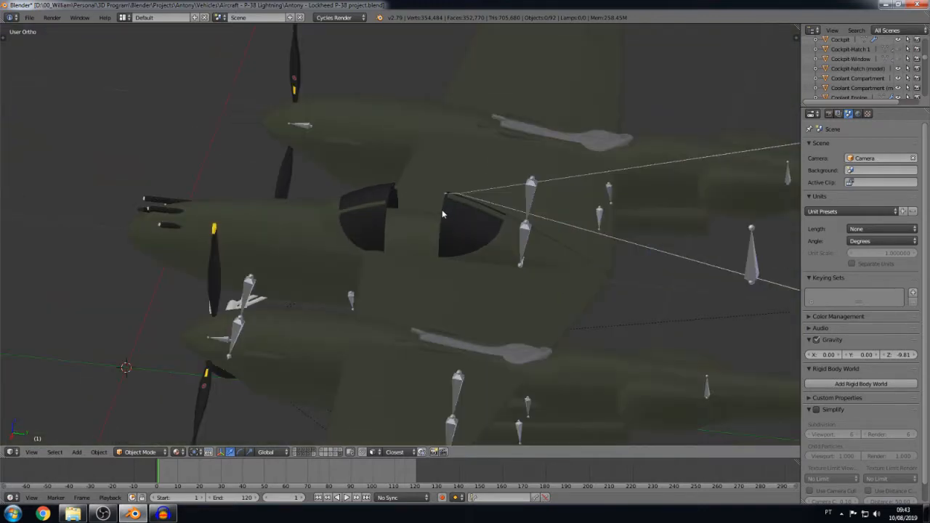
key(ctrl+z)
key(a)
scroll(442, 211, down, 3)
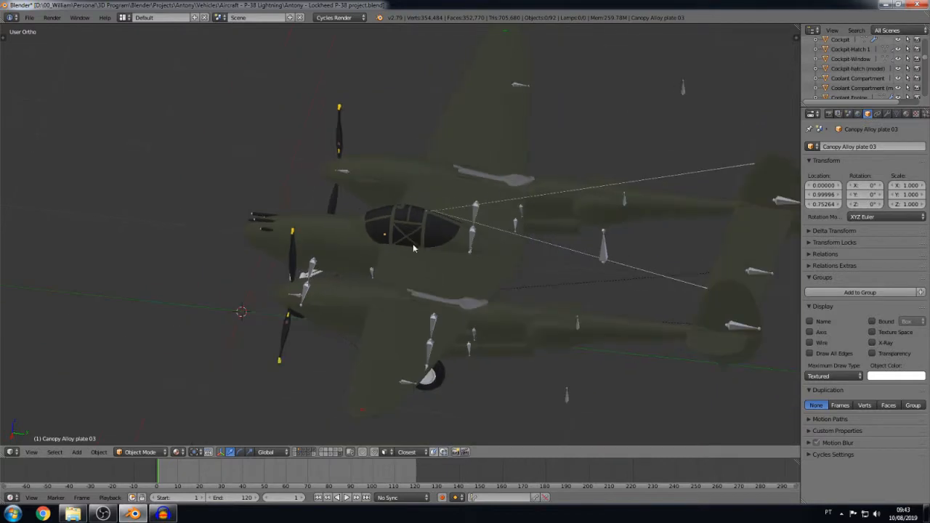
Step: Open the recent file "Antony - Lockheed P-38 project (attempt 1).blend"
middle_drag(413, 248, 522, 231)
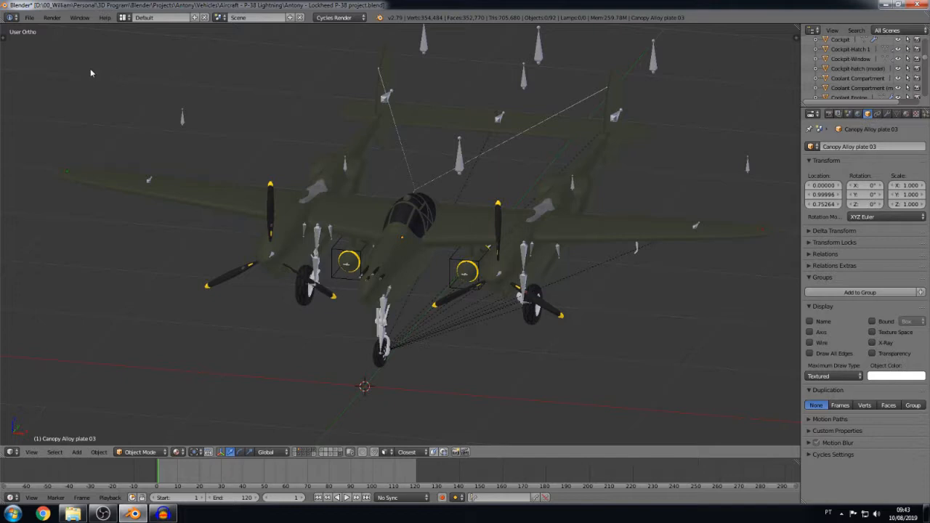
click(29, 17)
mouse_move(43, 50)
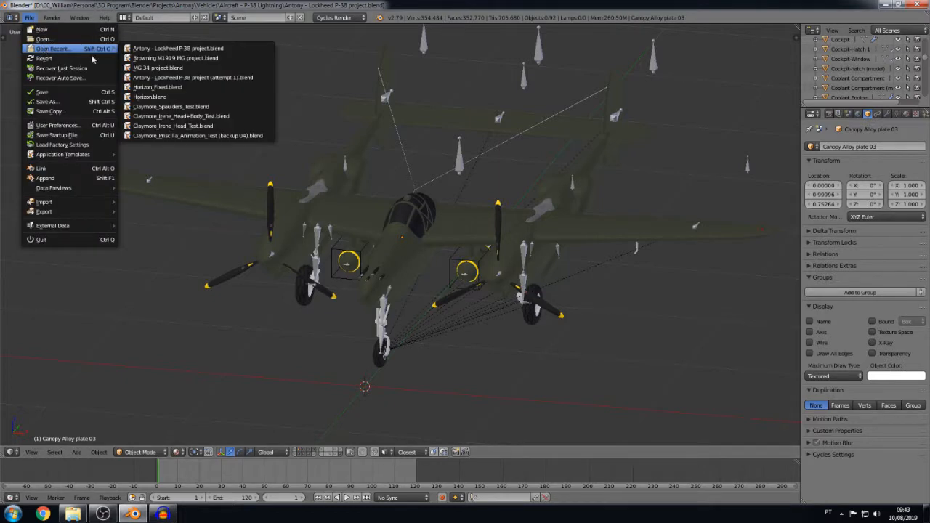
click(153, 78)
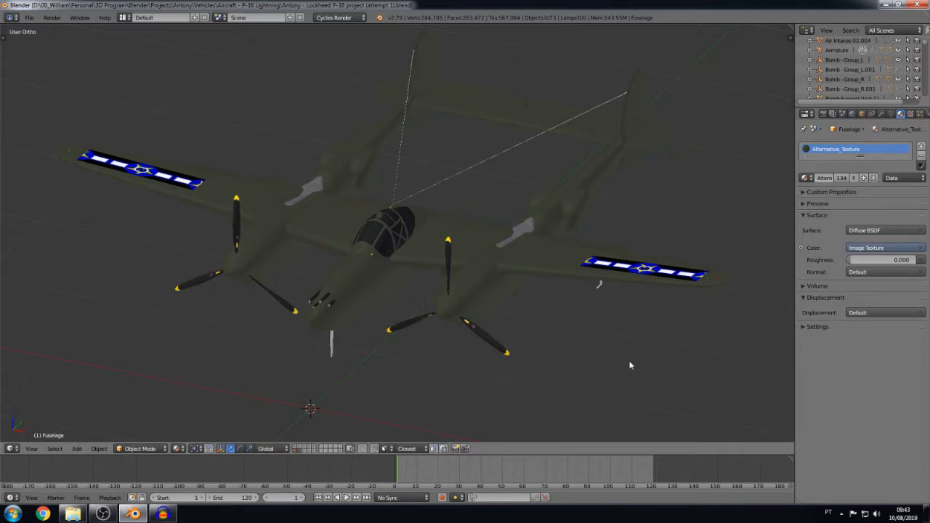
Step: Examine the star insignia textures on the wings of the earlier P-38 model from behind, above and the side
middle_drag(630, 364, 473, 383)
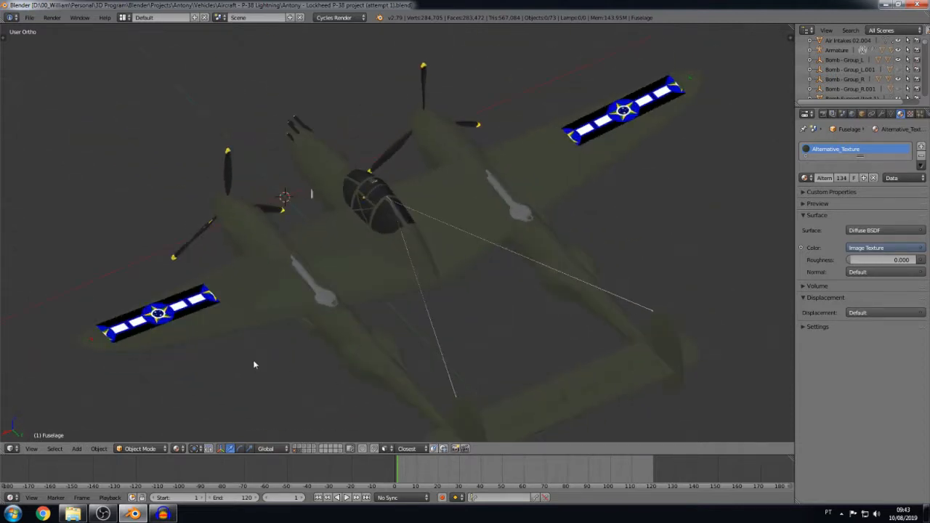
middle_drag(255, 367, 419, 306)
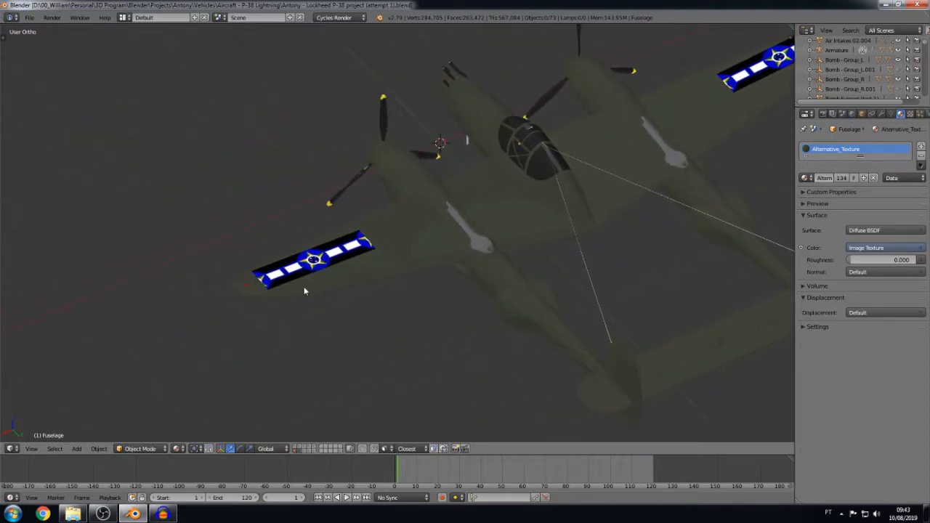
scroll(305, 291, up, 2)
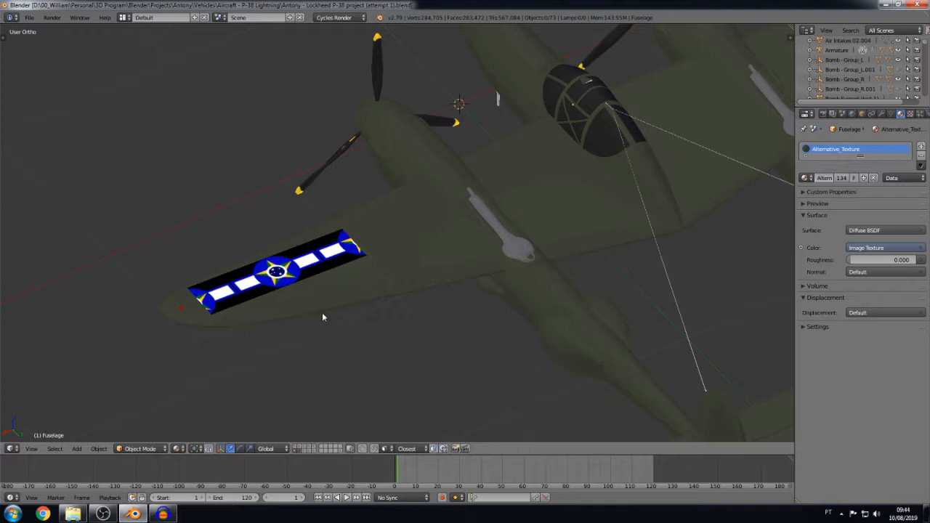
middle_drag(316, 317, 303, 289)
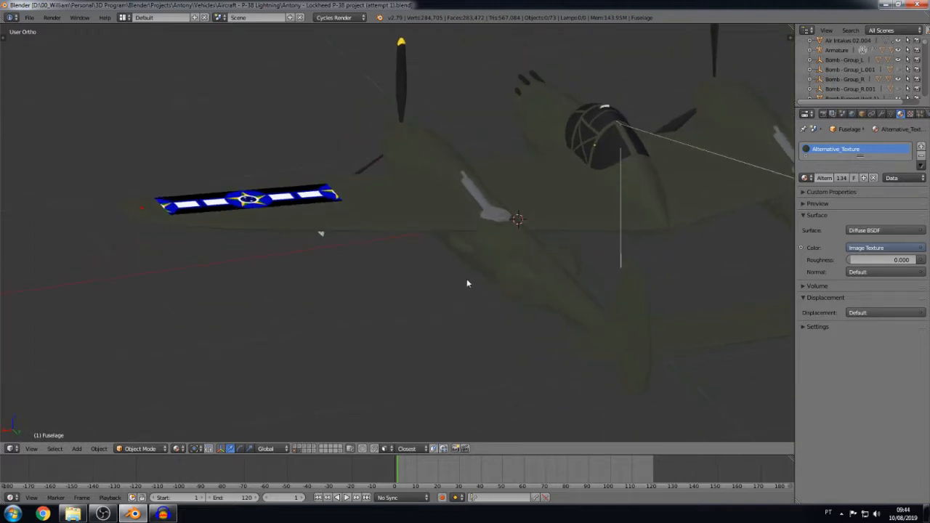
middle_drag(467, 280, 447, 301)
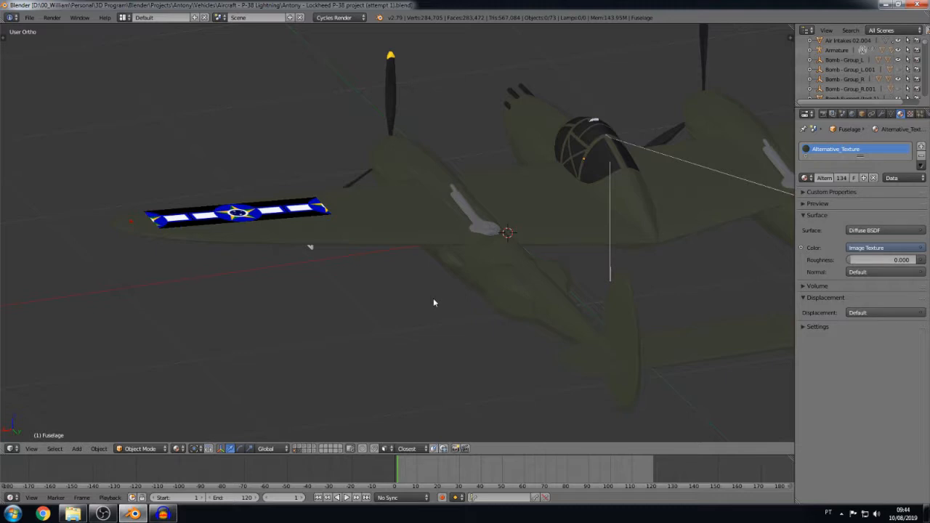
middle_drag(434, 303, 390, 339)
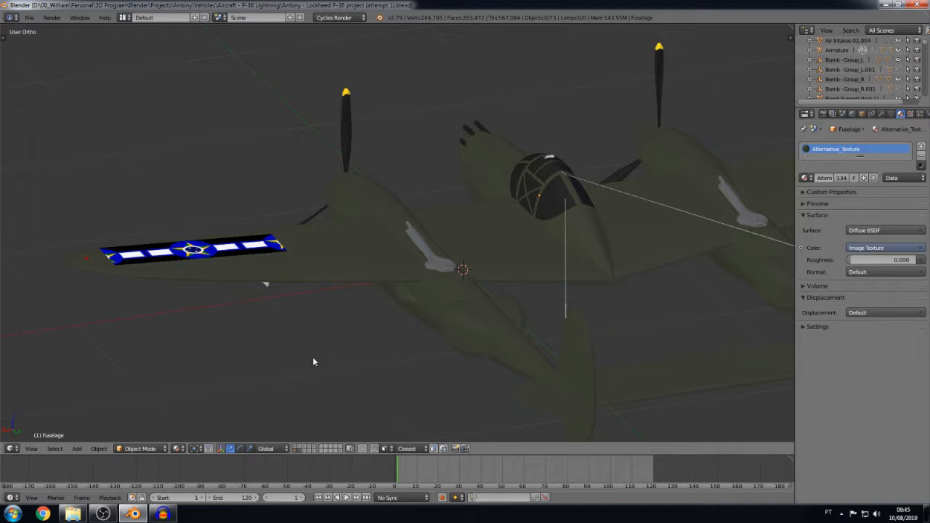
middle_drag(307, 353, 429, 337)
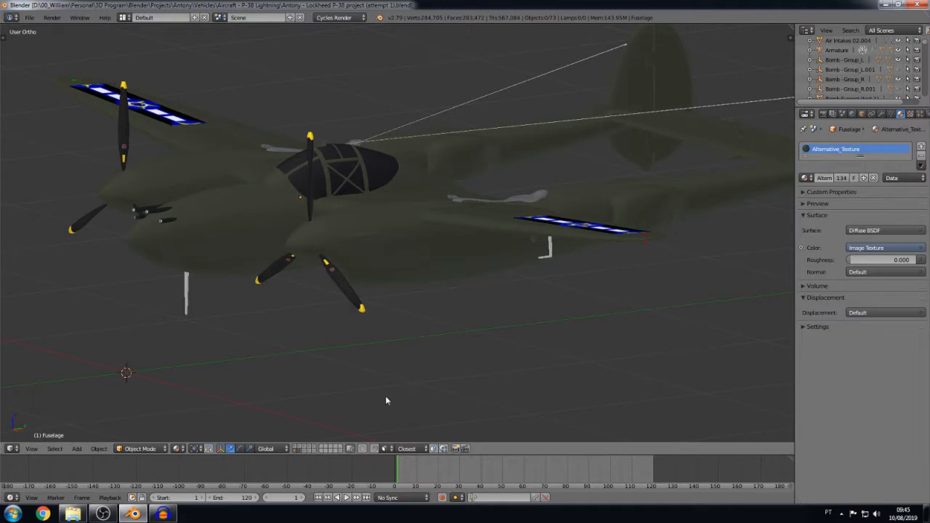
Step: Show the second layer's livery variant and examine its white-star wing insignia from below, above and the side
click(300, 449)
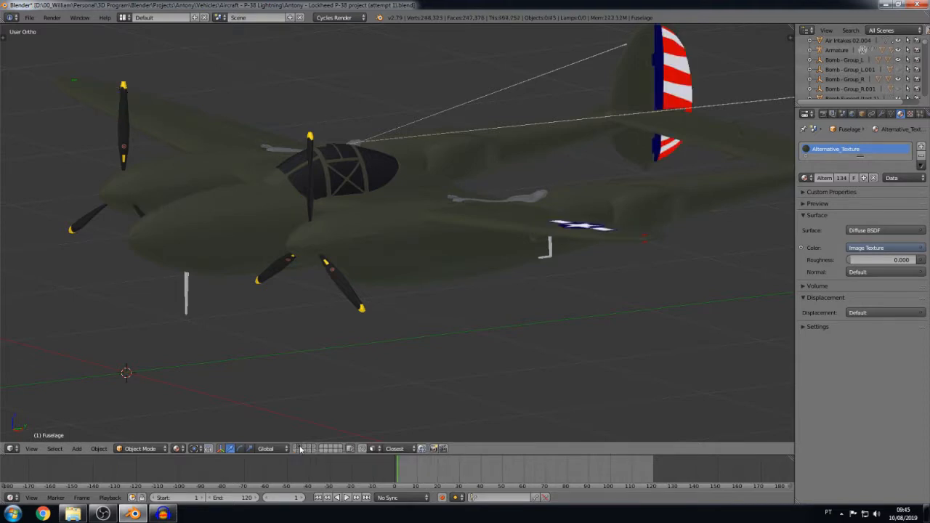
middle_drag(500, 386, 469, 368)
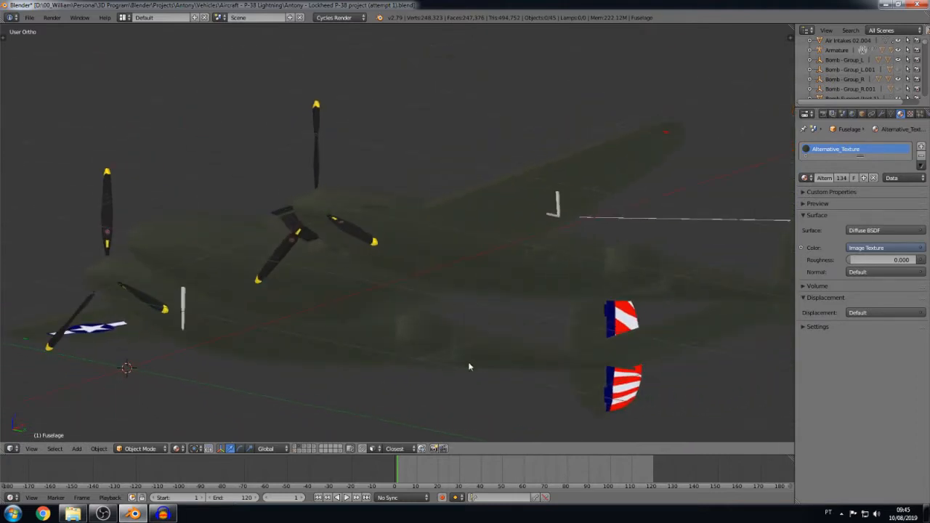
middle_drag(325, 378, 327, 441)
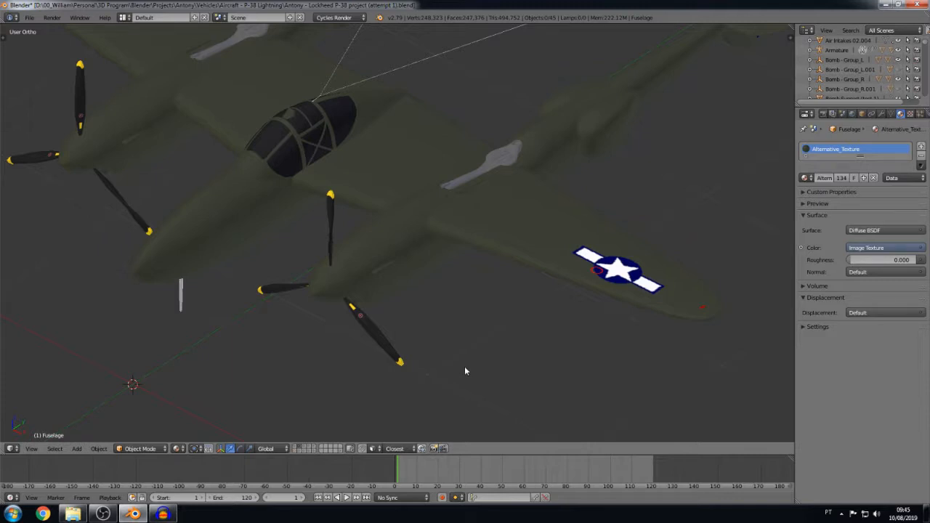
scroll(465, 371, down, 4)
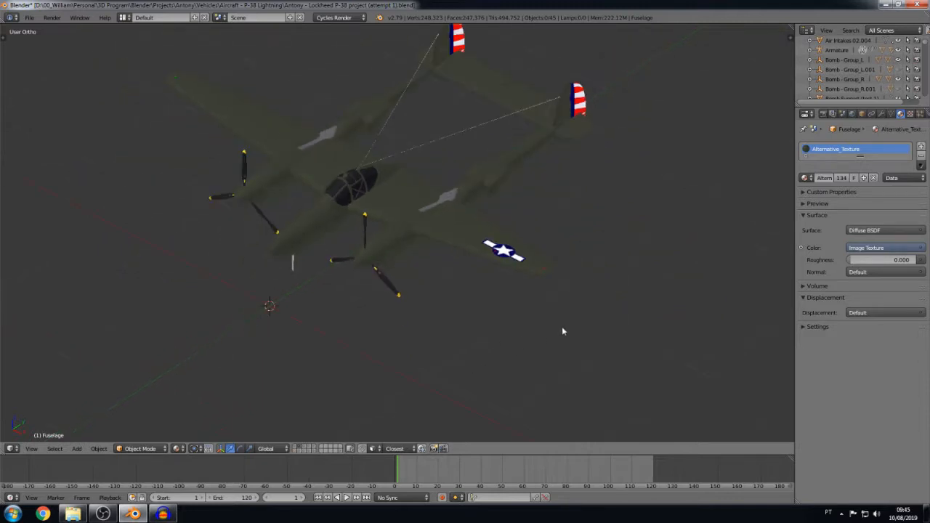
shift+middle_drag(562, 328, 532, 374)
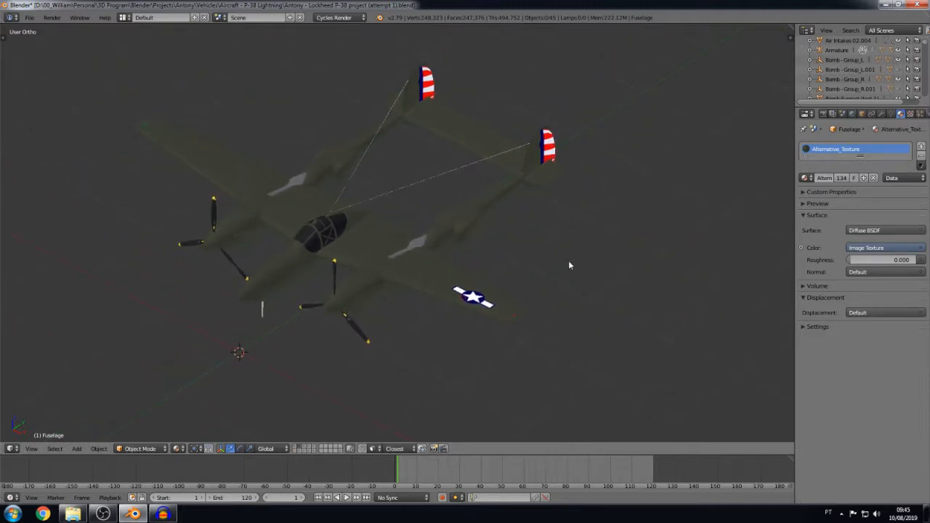
middle_drag(569, 265, 497, 247)
scroll(526, 257, up, 2)
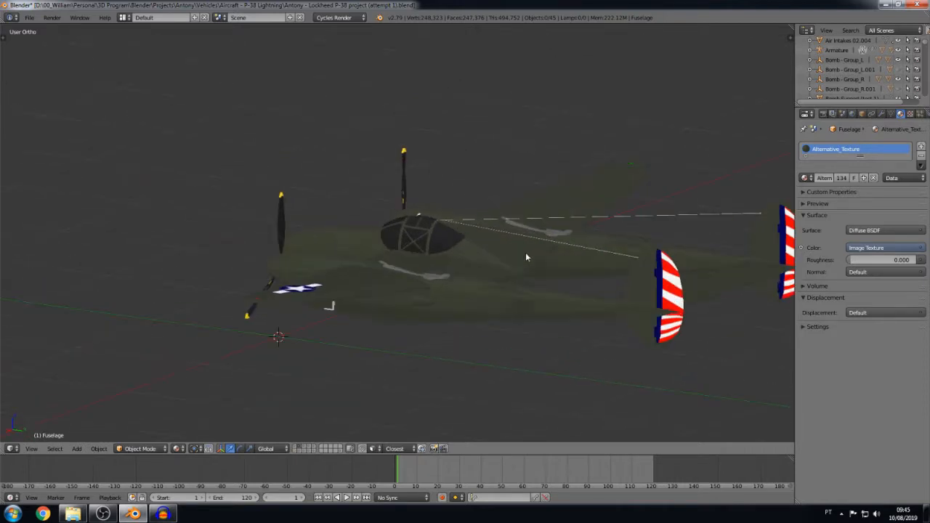
Step: Examine the red-and-white striped rudders up close, as well as the canopy and wing surfaces of this variant
shift+middle_drag(426, 224, 191, 181)
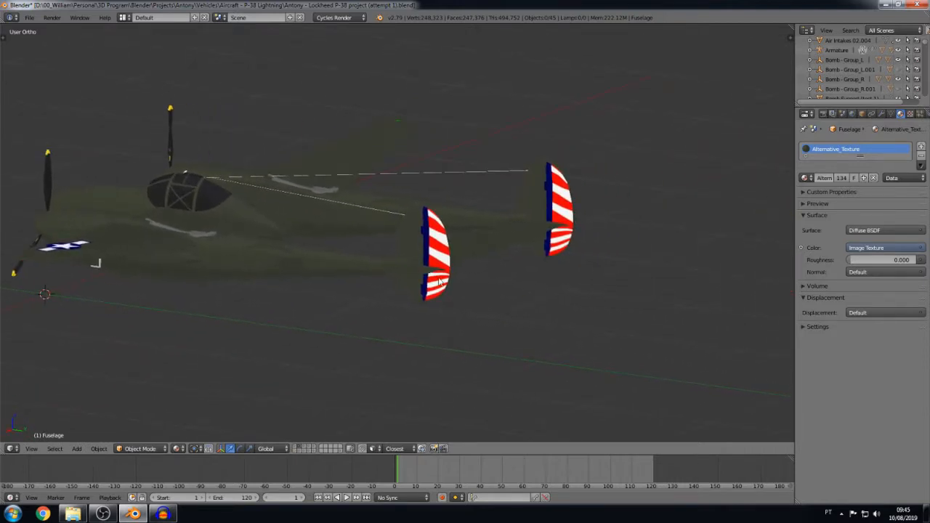
scroll(439, 281, up, 4)
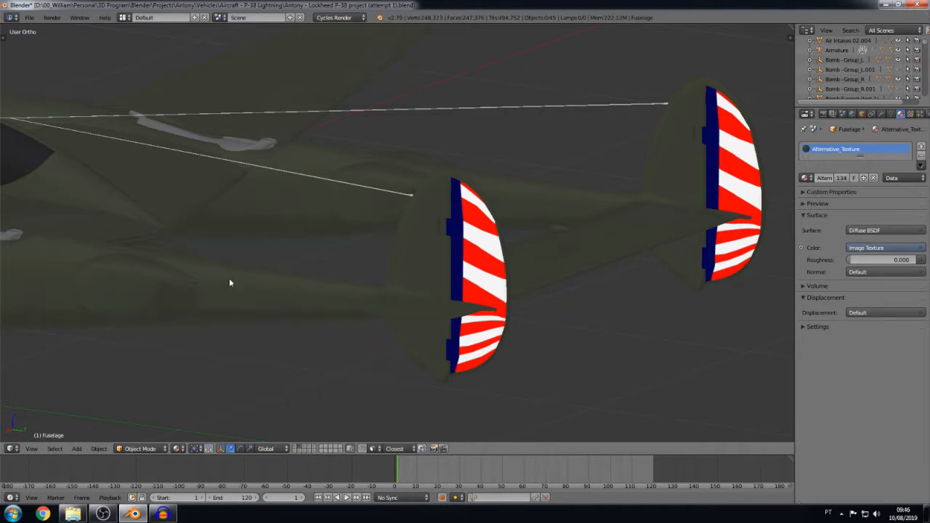
shift+middle_drag(153, 294, 534, 324)
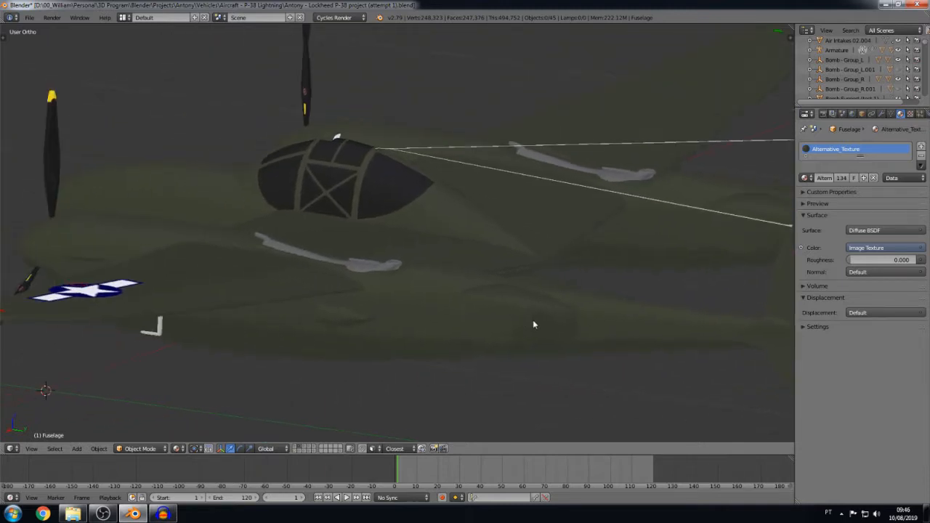
middle_drag(304, 324, 326, 257)
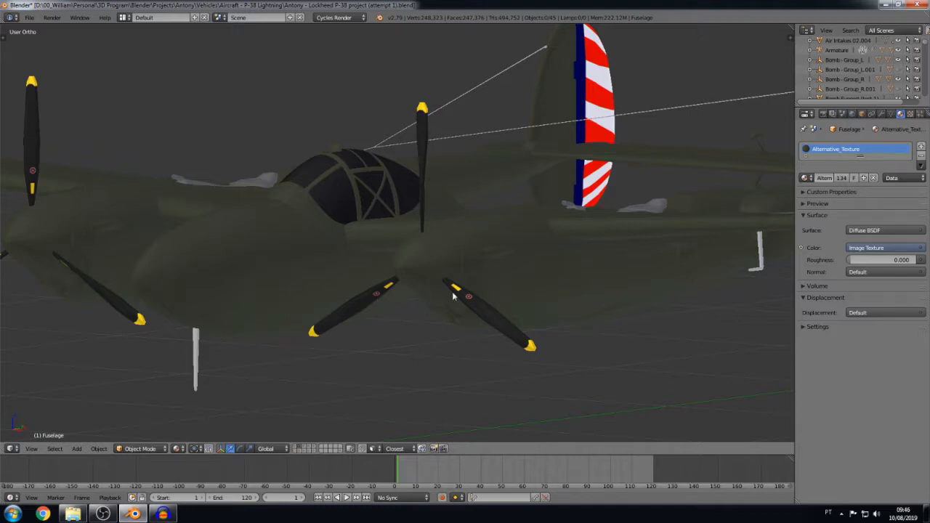
middle_drag(544, 294, 505, 339)
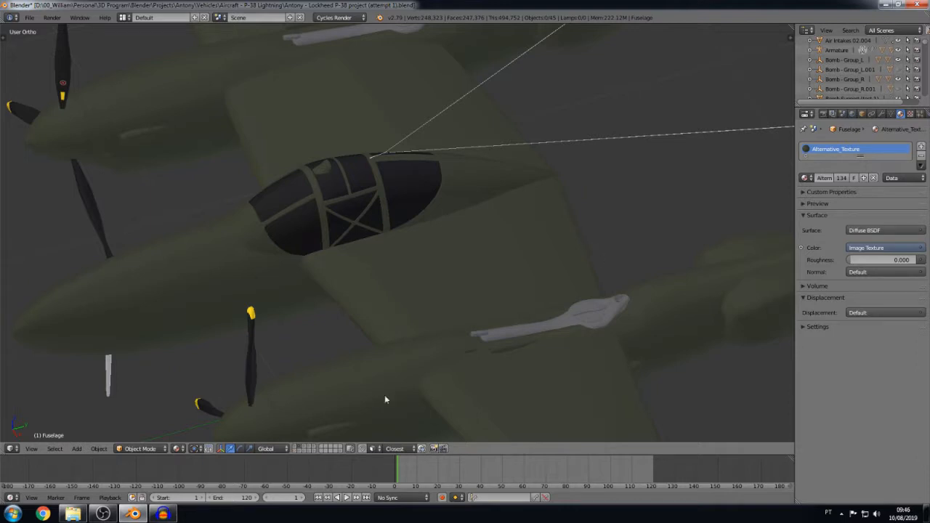
Step: Check the running audio recording in Audacity, return to Blender and examine the aircraft's nose and propellers from the front
click(160, 514)
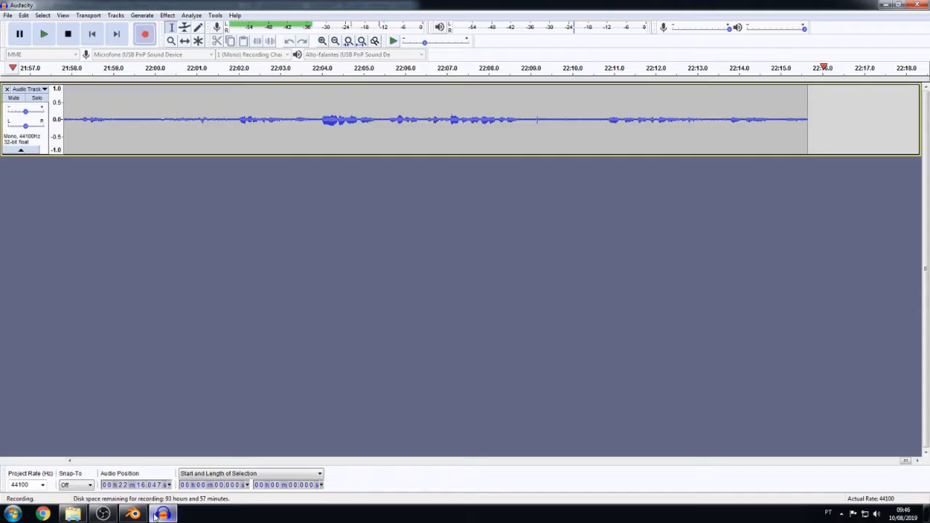
click(154, 515)
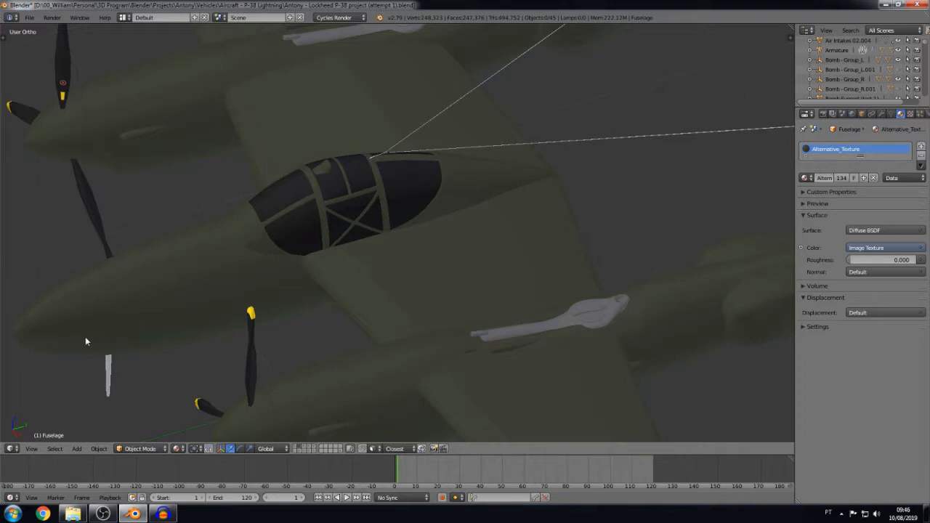
middle_drag(118, 386, 157, 352)
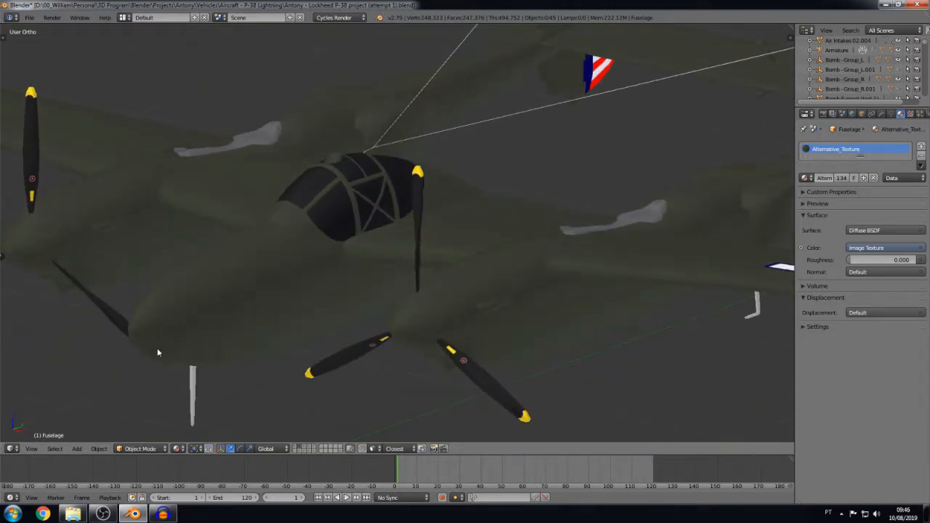
shift+middle_drag(122, 381, 217, 351)
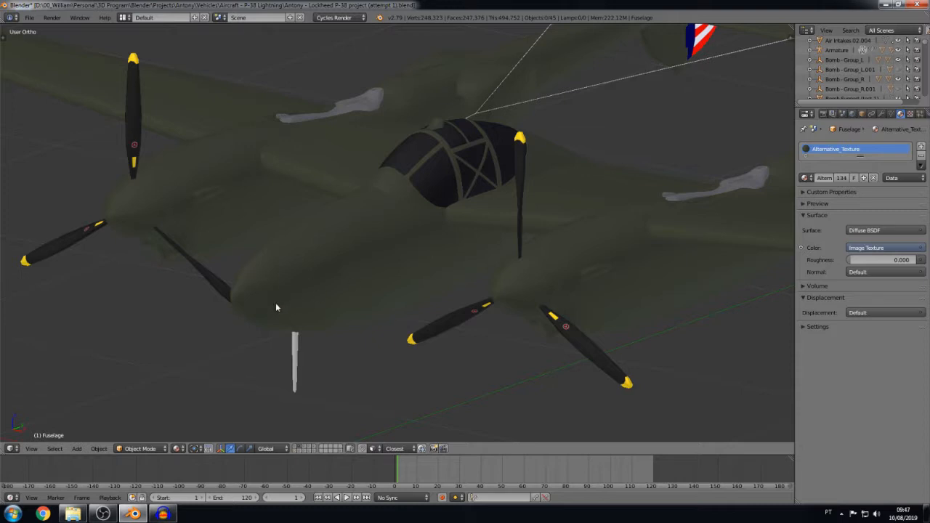
middle_drag(274, 308, 289, 338)
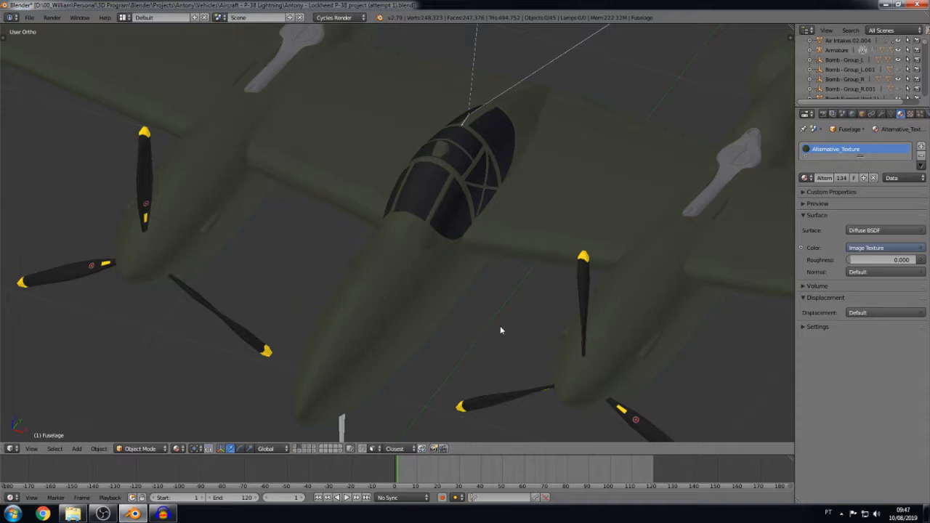
Step: Inspect the two Mirror modifiers of Engine Part 01.001, select the neighbouring Air Intakes 02.001 and deselect everything
right_click(670, 222)
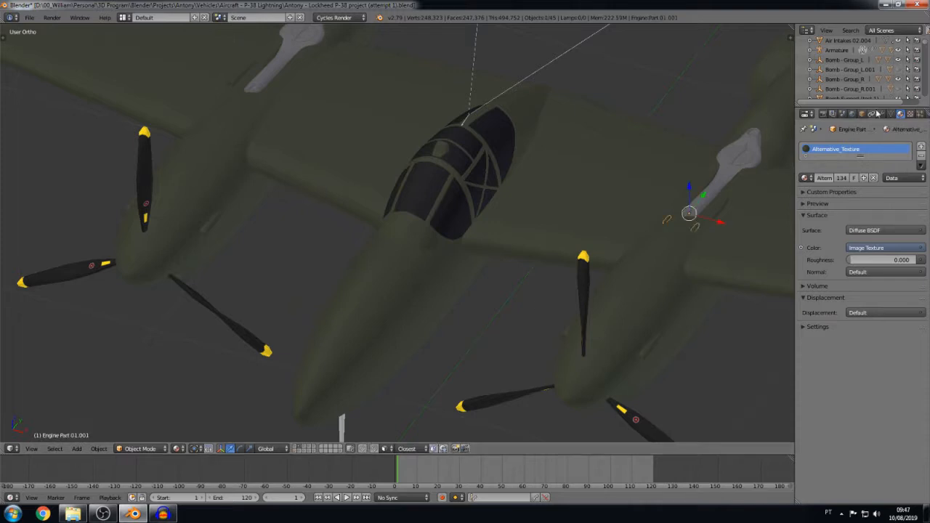
click(881, 114)
click(804, 161)
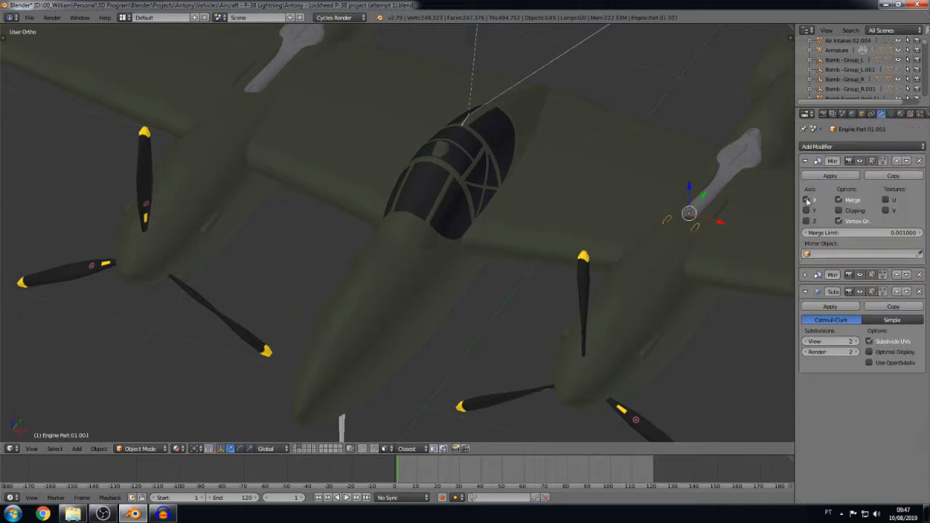
click(804, 161)
click(805, 177)
click(805, 177)
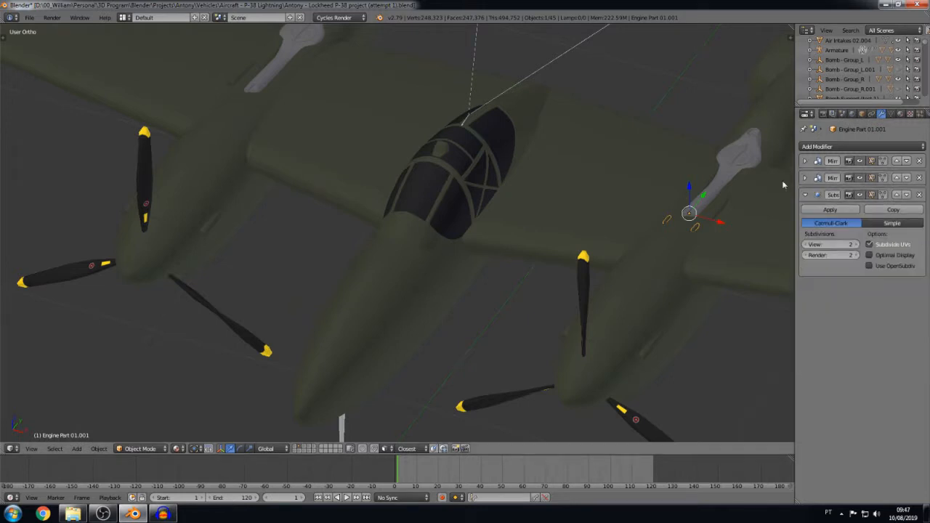
right_click(719, 211)
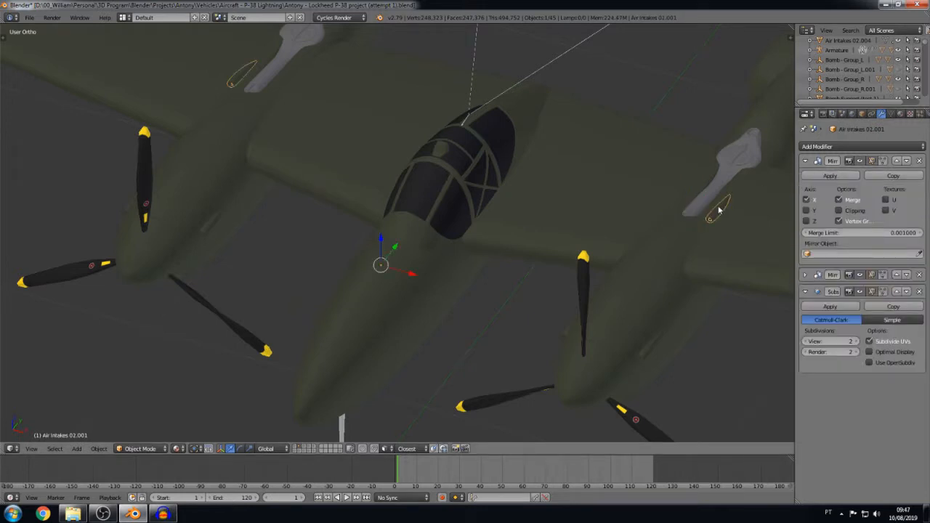
key(a)
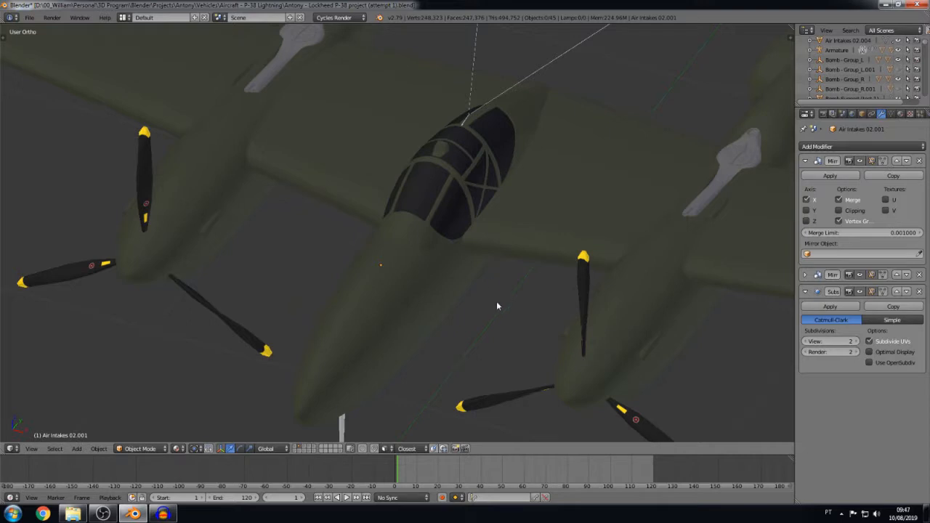
Step: Show the third layer's green-and-orange variant and the fourth layer's black-and-white striped variant in turn, examining their wings and tails
middle_drag(491, 326, 478, 309)
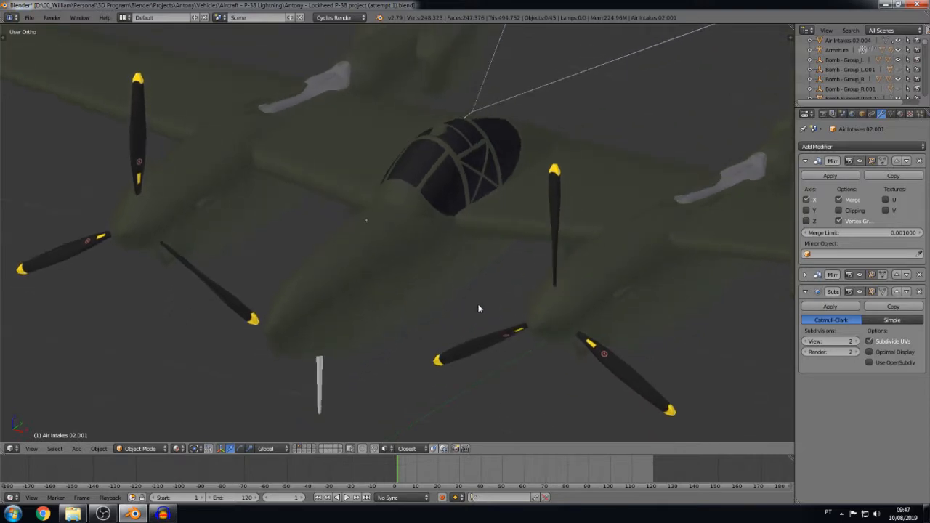
scroll(478, 309, down, 2)
shift+middle_drag(587, 264, 489, 321)
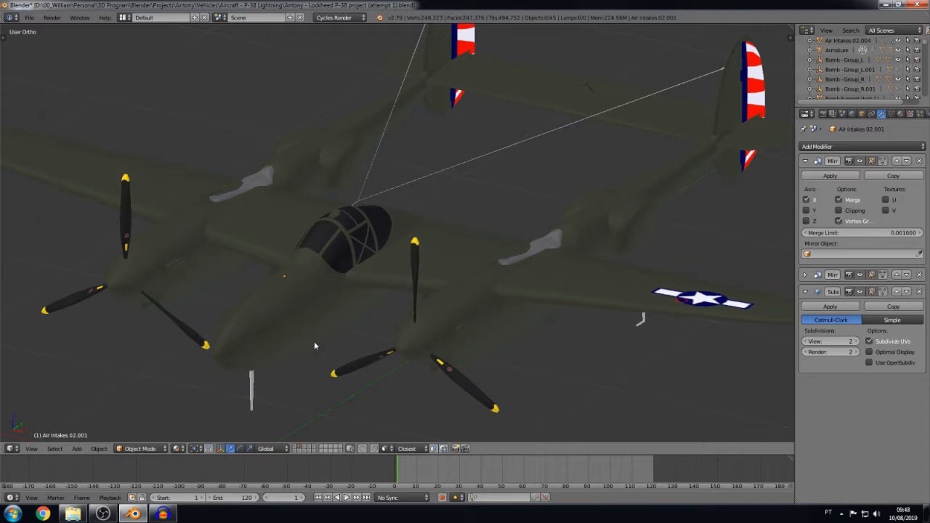
scroll(379, 319, down, 1)
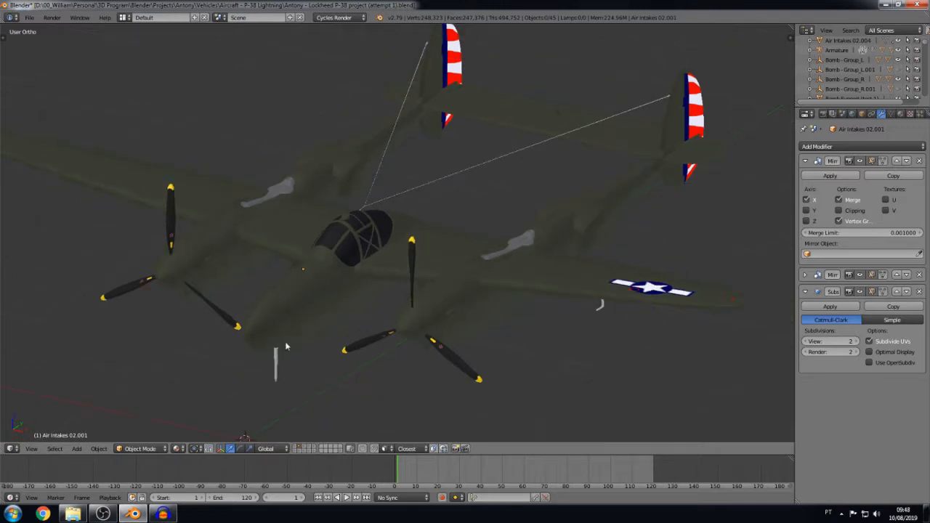
click(305, 445)
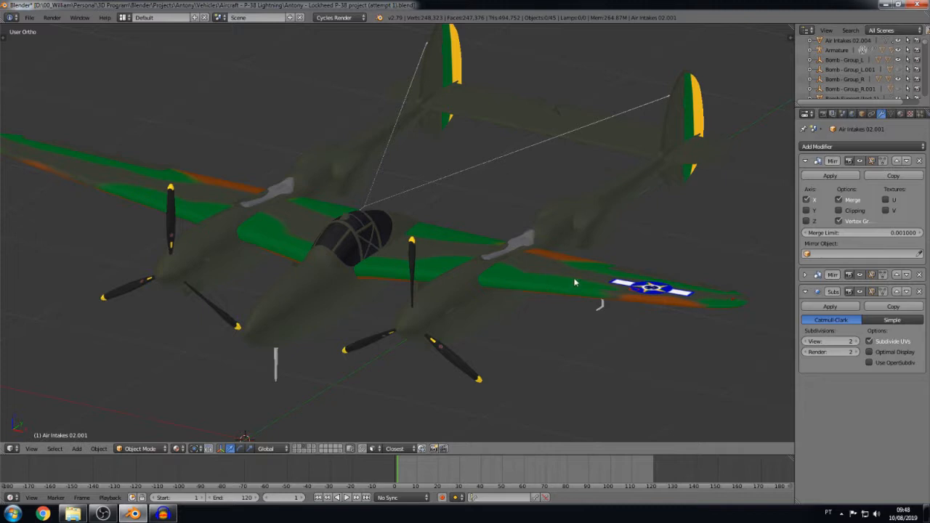
scroll(411, 293, up, 1)
scroll(411, 294, down, 1)
middle_drag(661, 298, 558, 270)
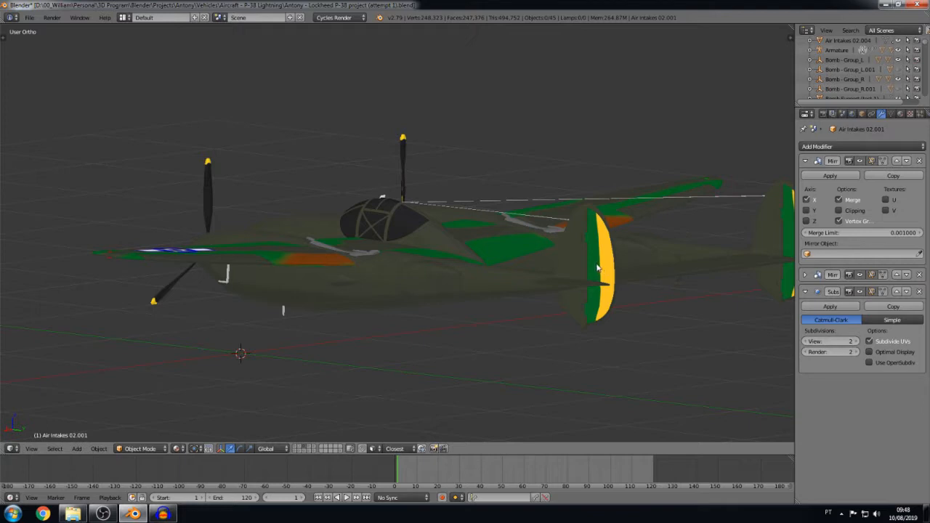
click(309, 446)
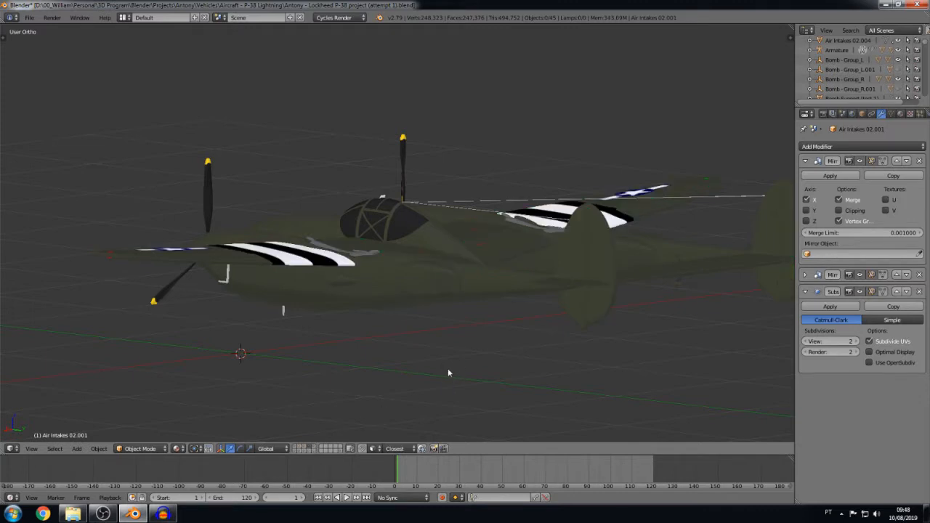
middle_drag(448, 375, 411, 398)
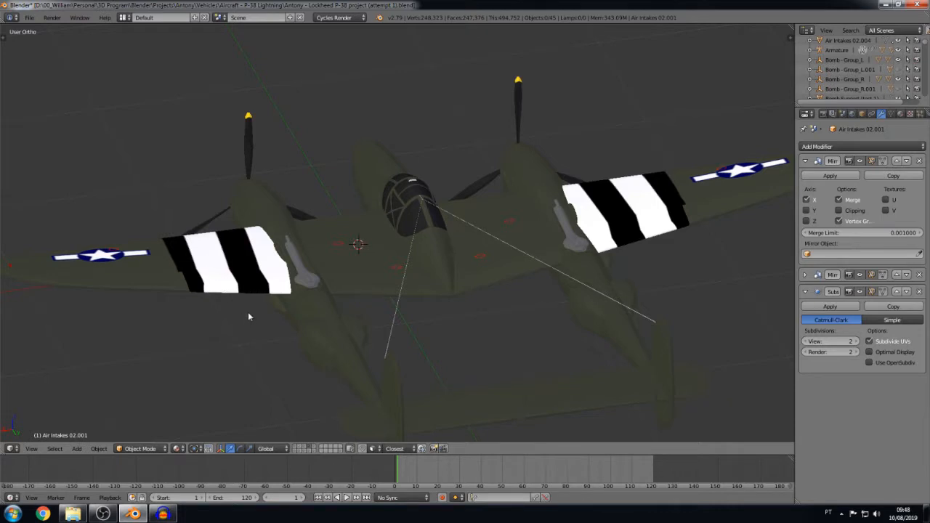
Step: Show the fifth layer's orange camouflage variant and examine its roundels and wing surfaces from above, below and the front
click(313, 446)
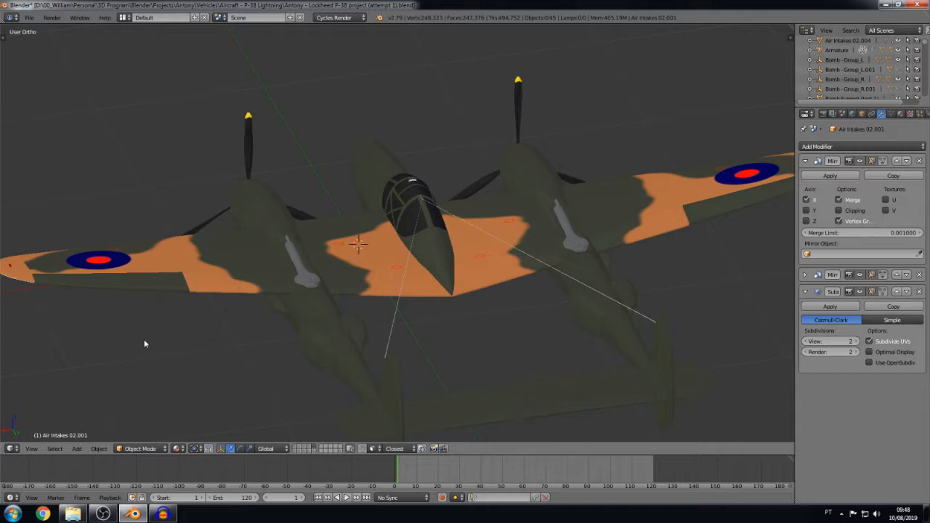
middle_drag(145, 343, 353, 249)
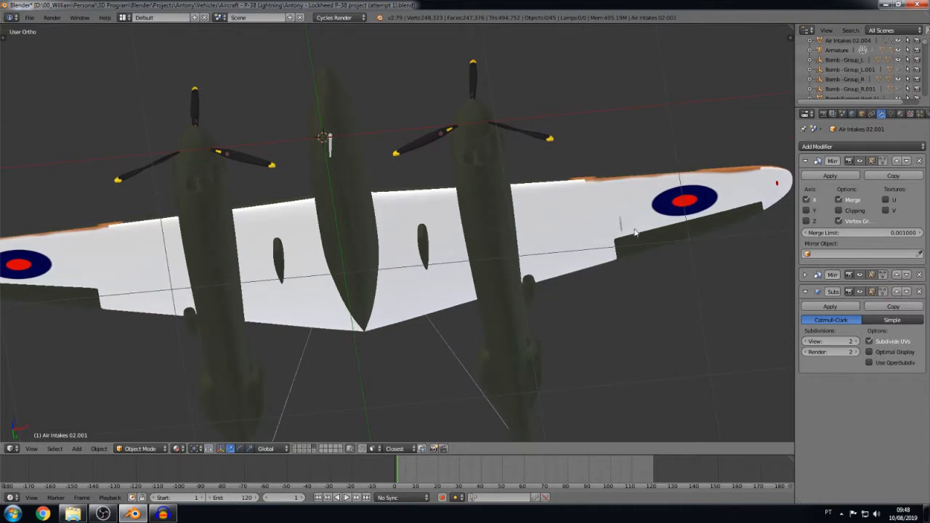
middle_drag(403, 294, 371, 385)
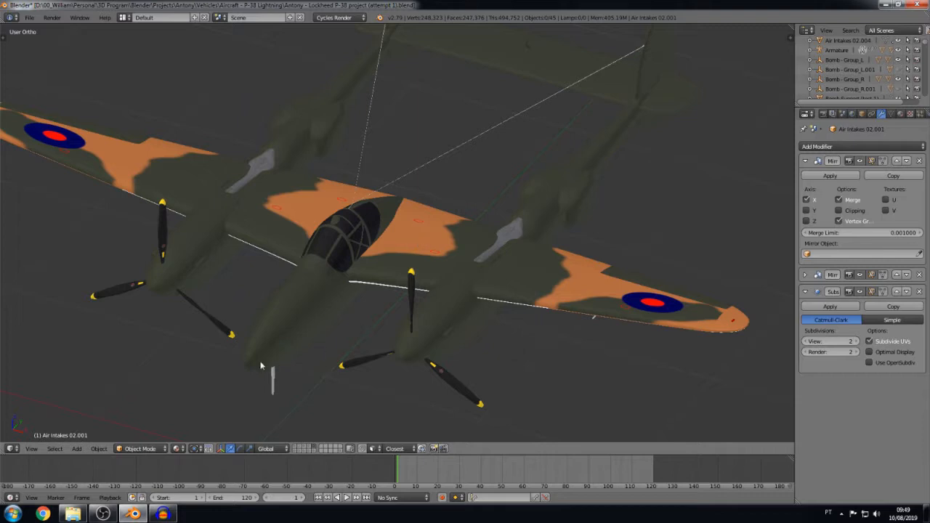
middle_drag(273, 366, 301, 338)
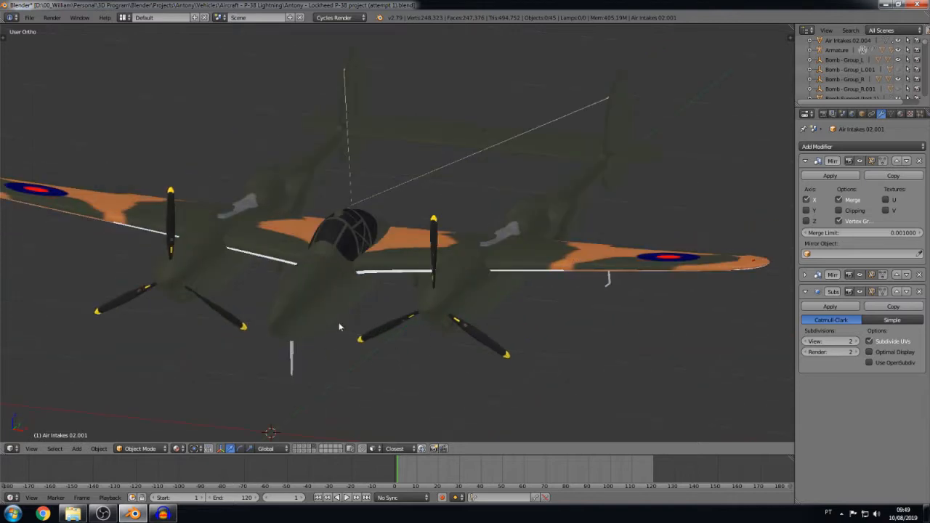
shift+middle_drag(245, 346, 290, 355)
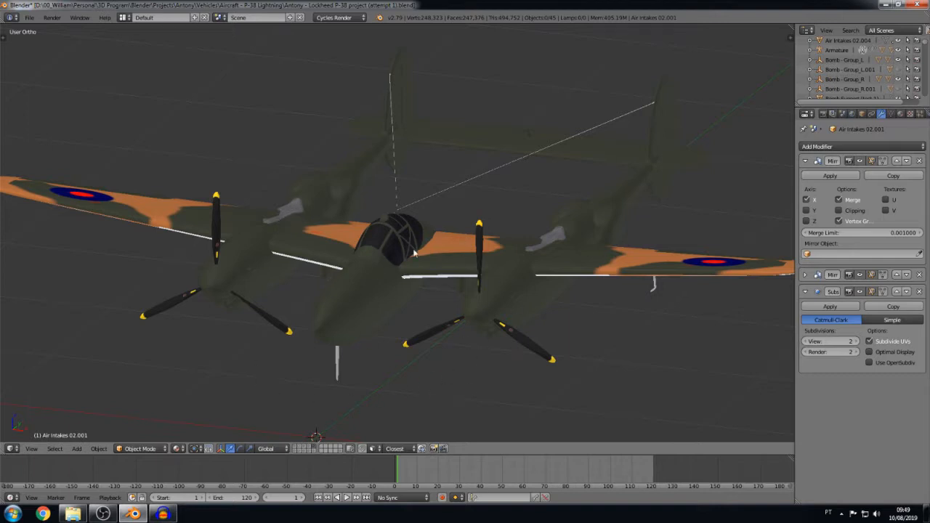
Step: Switch back to the original variant with blue wing insignia and nose guns by showing its two layers together
scroll(410, 252, down, 2)
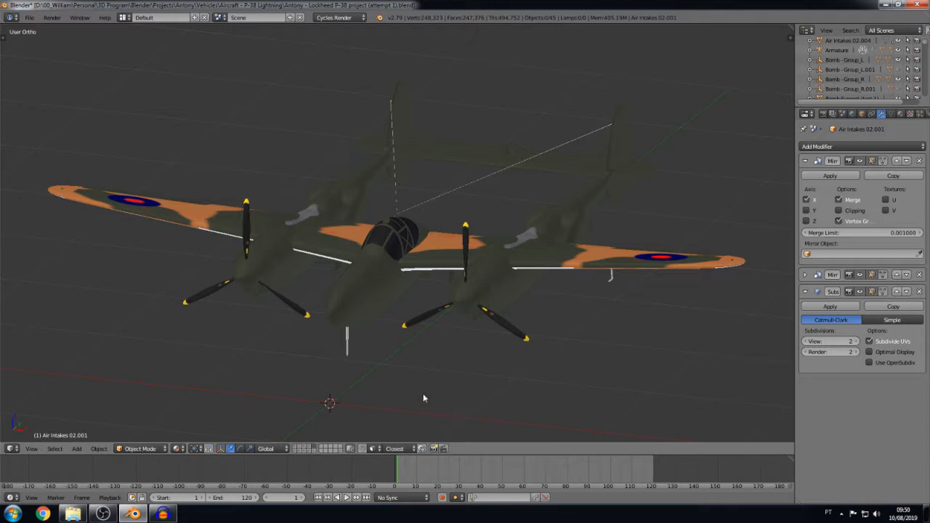
click(296, 450)
shift+click(299, 451)
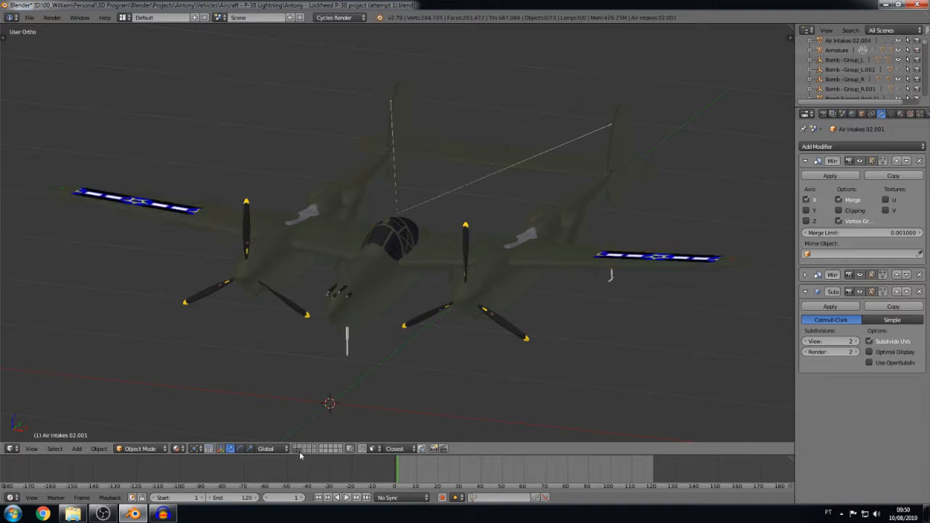
Step: Show the landing gear layer and the layer with the wide propeller blades together with the aircraft, and examine the blades
shift+click(308, 451)
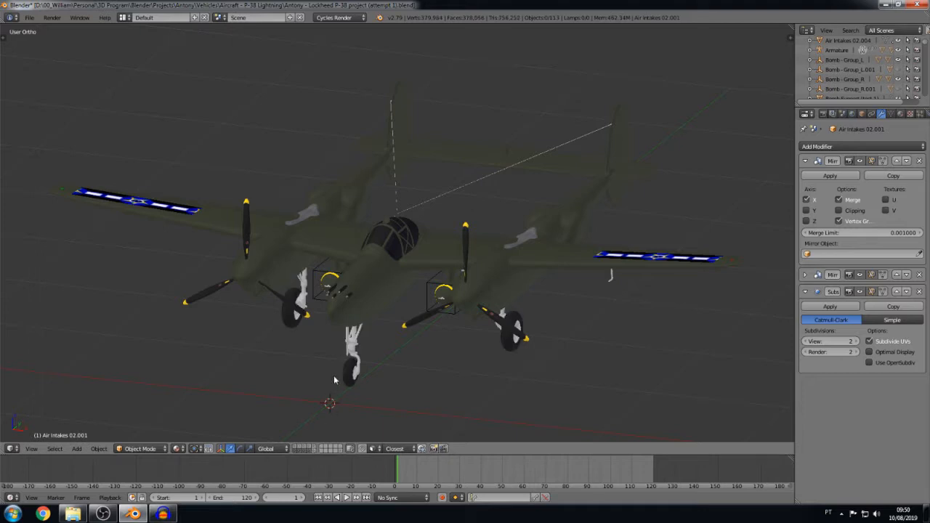
shift+middle_drag(312, 383, 327, 332)
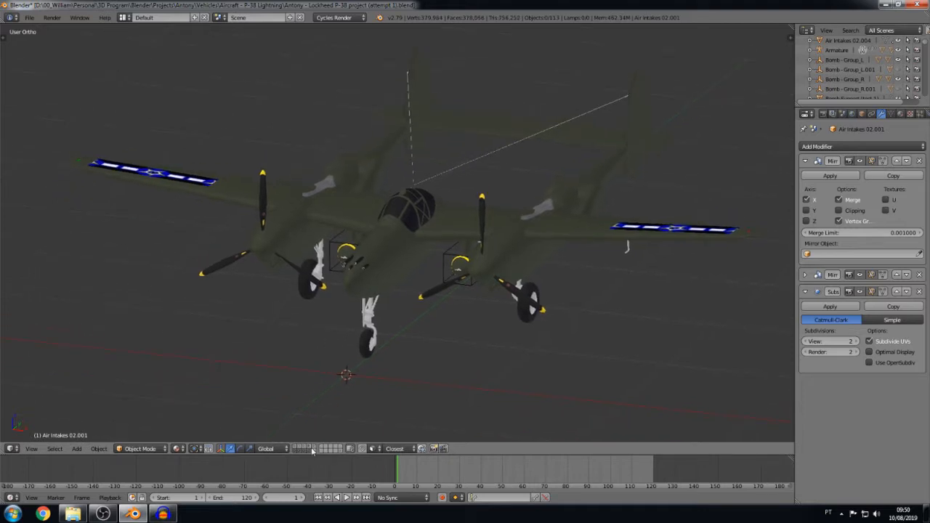
shift+click(313, 450)
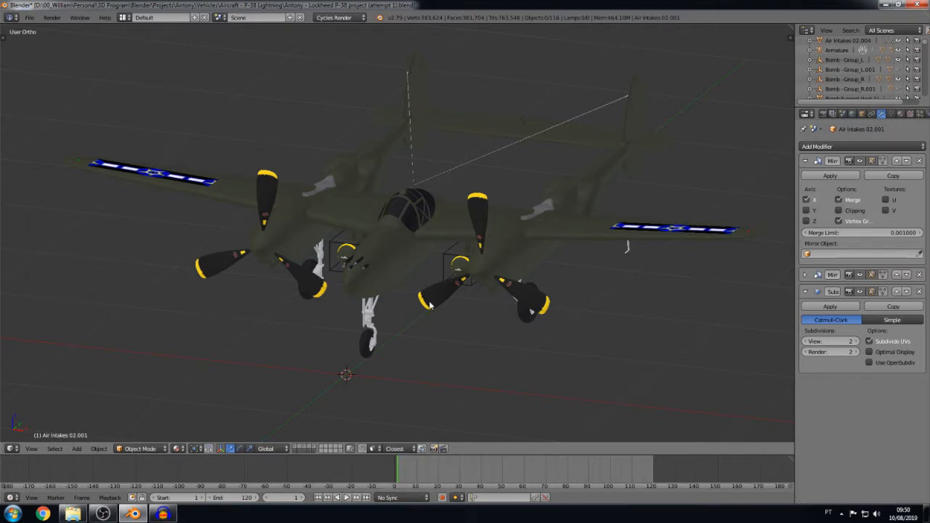
scroll(445, 322, up, 3)
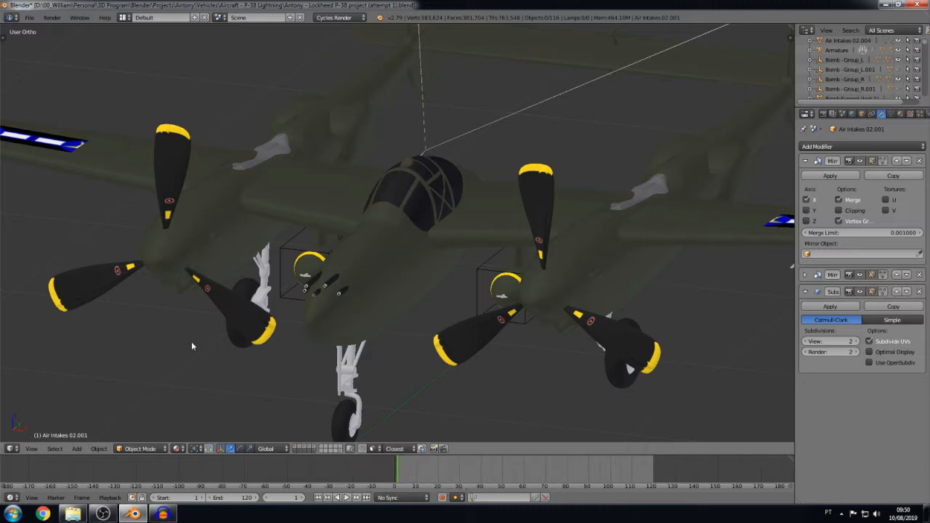
shift+middle_drag(191, 342, 319, 260)
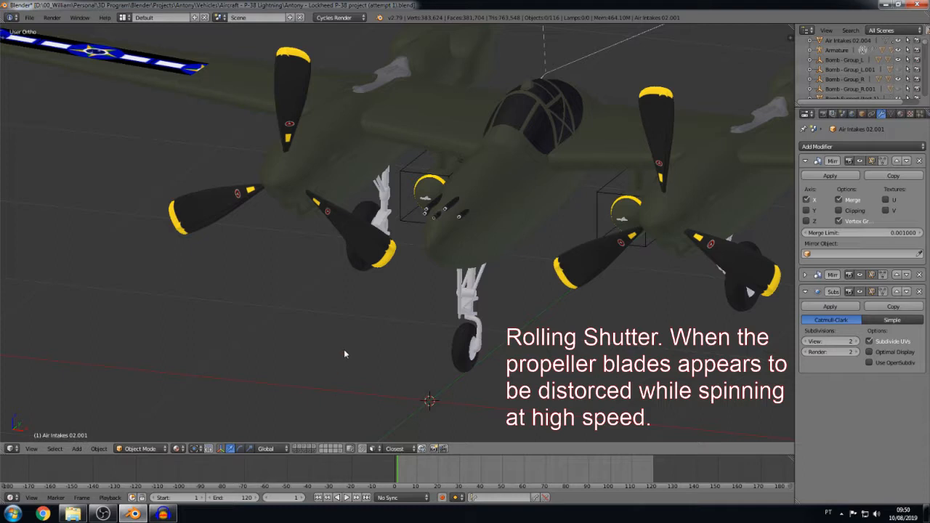
Step: Unhide the two bombs beside the aircraft's nose with everything deselected, and examine their painted slogans up close and from farther away
key(alt+h)
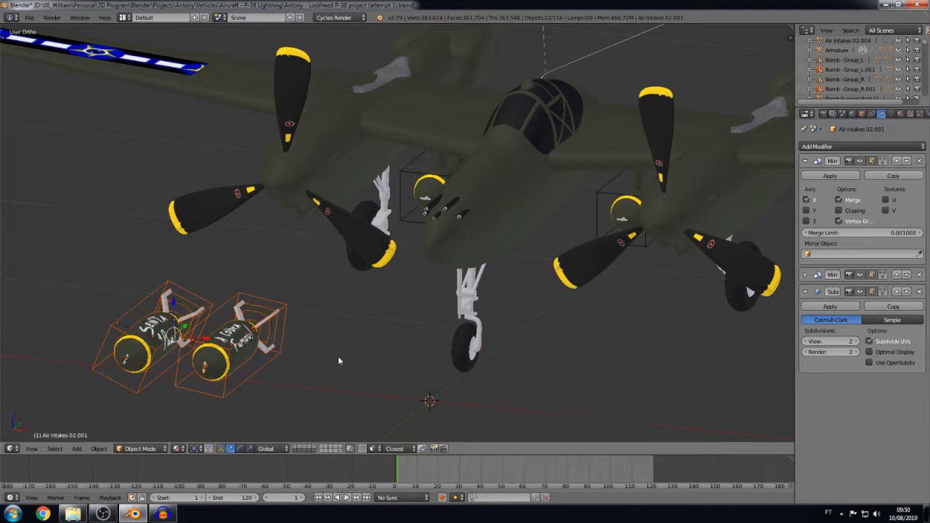
right_click(259, 366)
key(a)
middle_drag(378, 379, 325, 411)
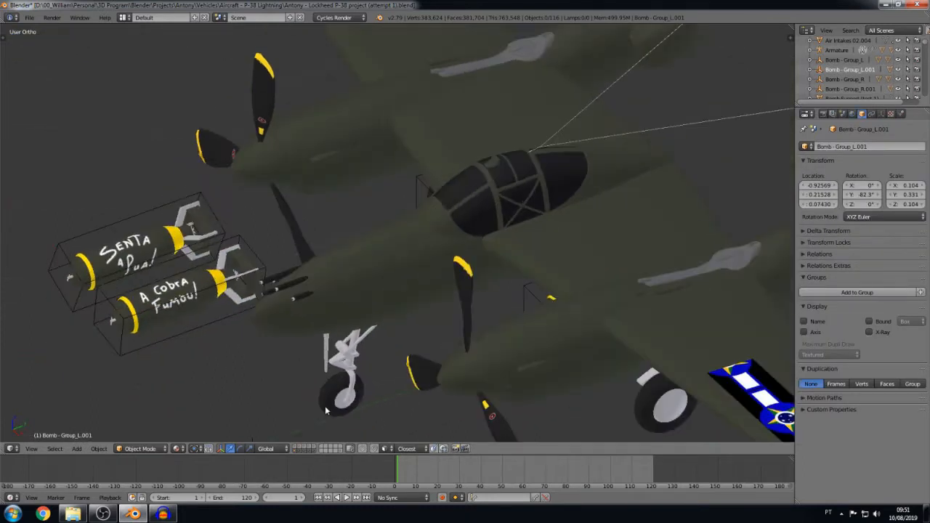
shift+middle_drag(119, 380, 351, 362)
scroll(350, 361, up, 2)
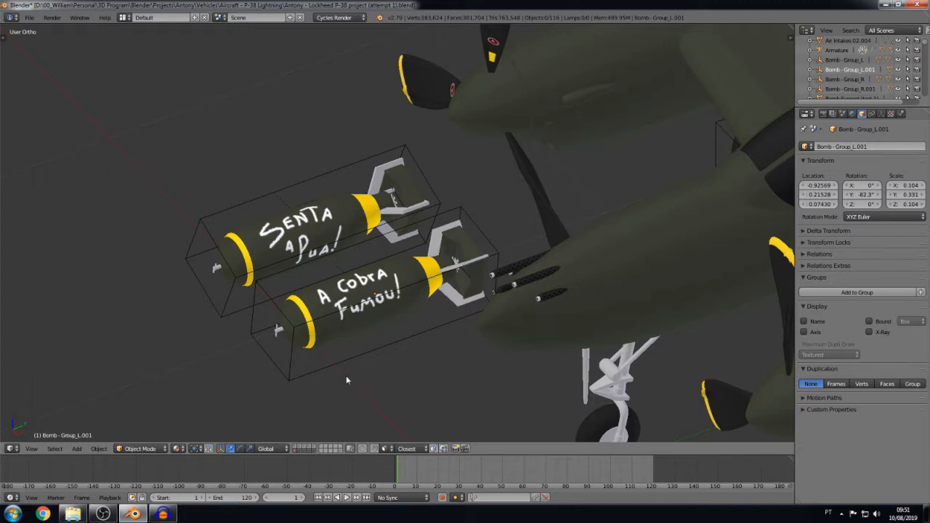
middle_drag(341, 385, 369, 374)
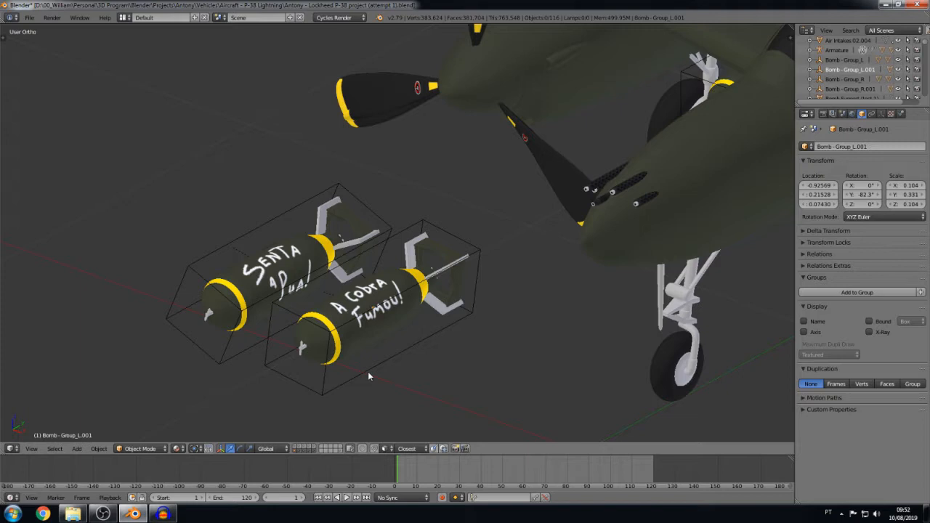
scroll(367, 376, down, 5)
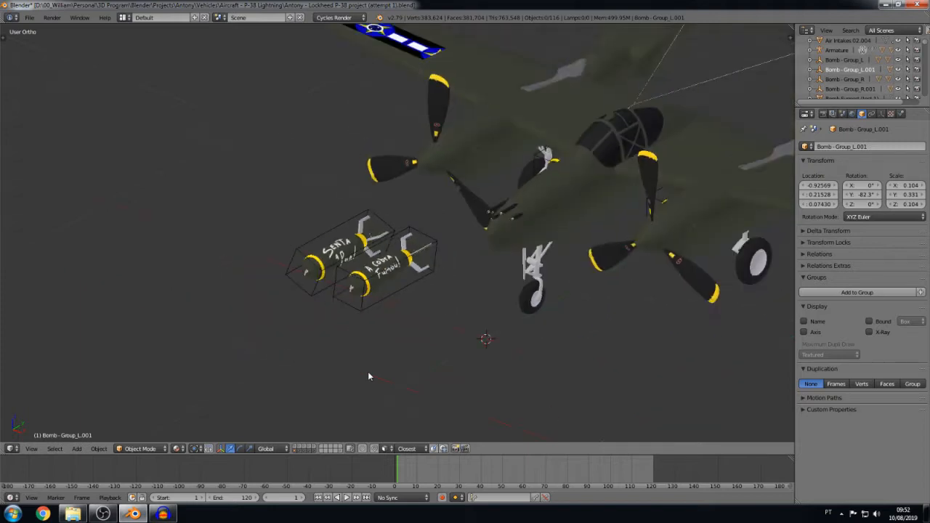
middle_drag(369, 376, 348, 362)
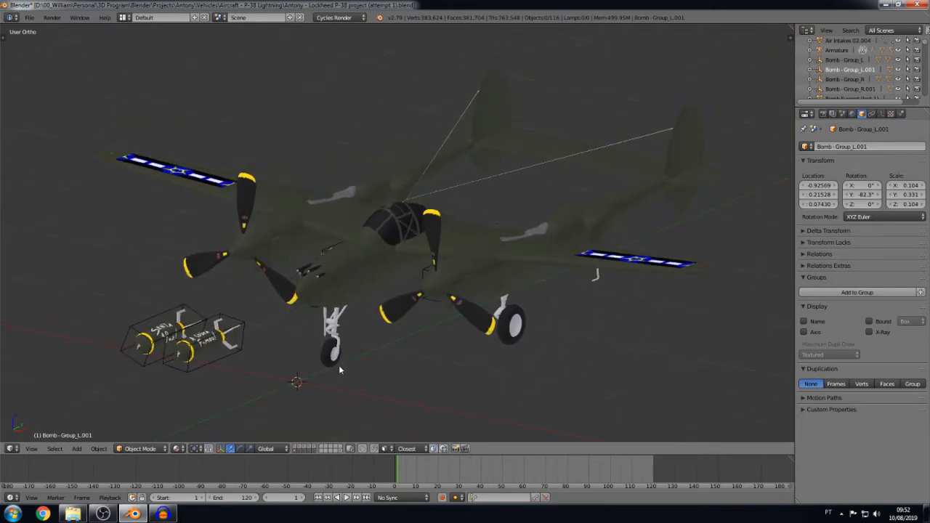
Step: Switch to Audacity to check the running audio recording and return to the aircraft scene in Blender
click(163, 513)
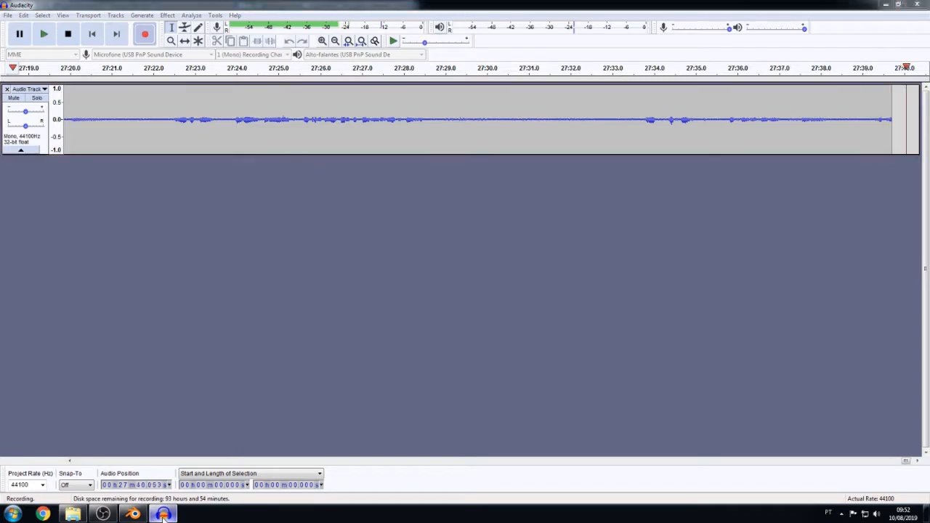
click(162, 513)
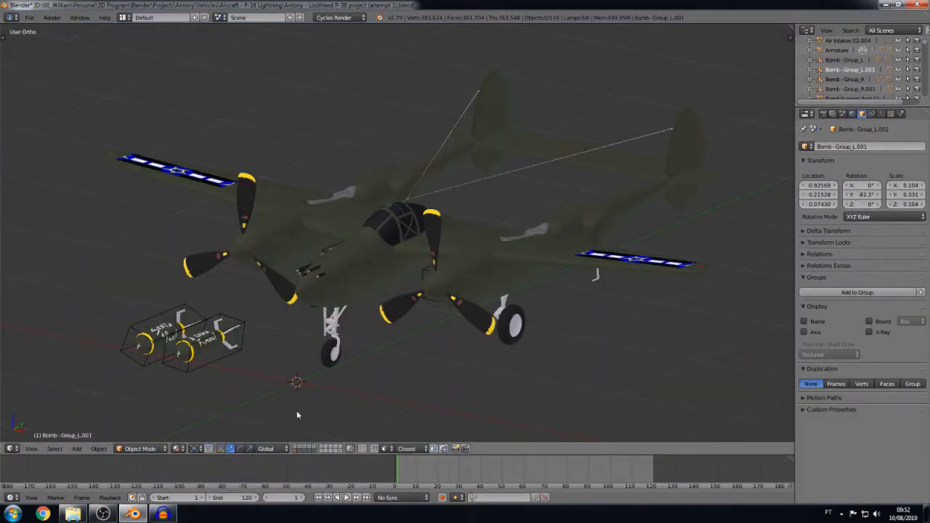